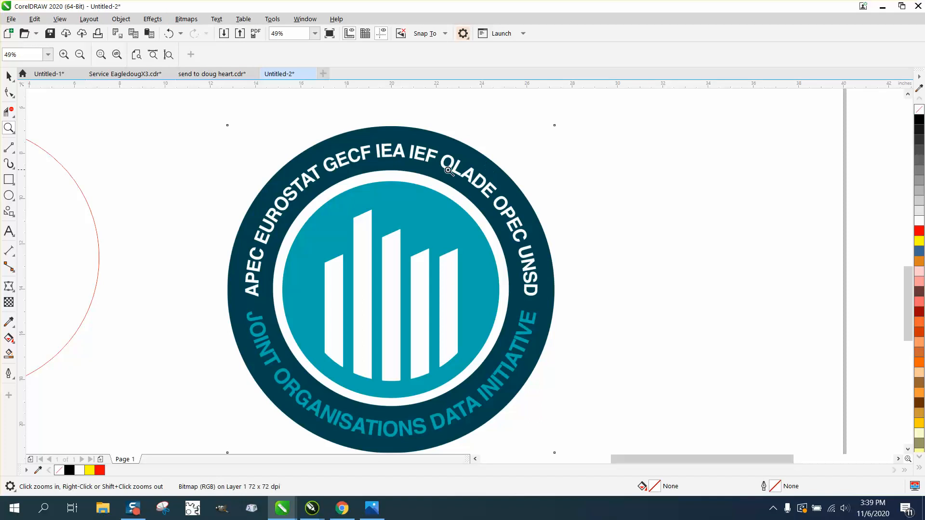
Step: Center the red circle on the page so that it lies over the round logo
right_click(350, 223)
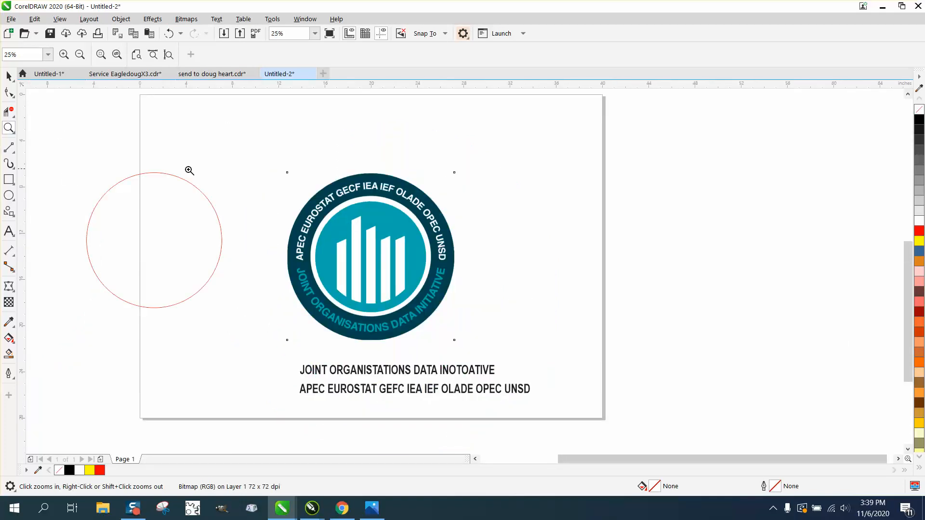
click(9, 76)
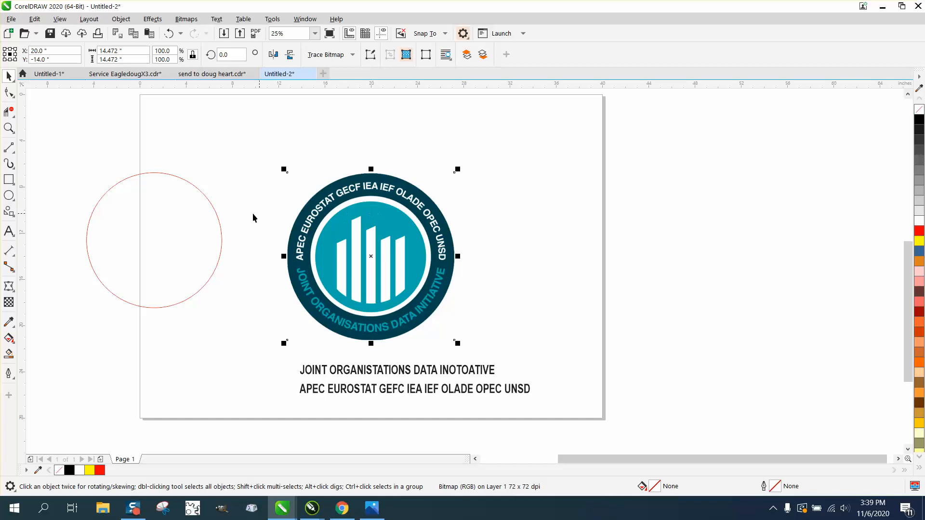
click(214, 209)
key(p)
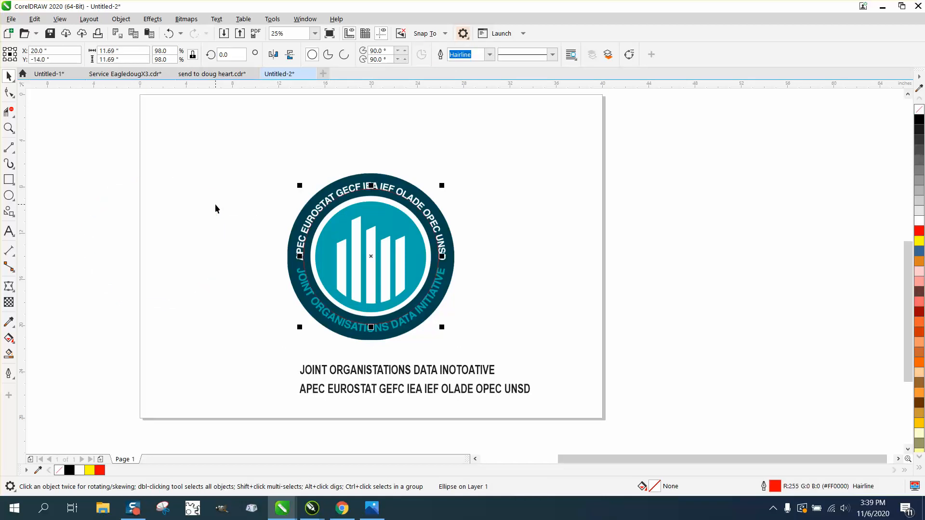
Step: Draw a nearly horizontal line about 15.25 inches long across the logo, through the gap between the upper and lower lettering
click(8, 128)
drag(332, 170, 440, 221)
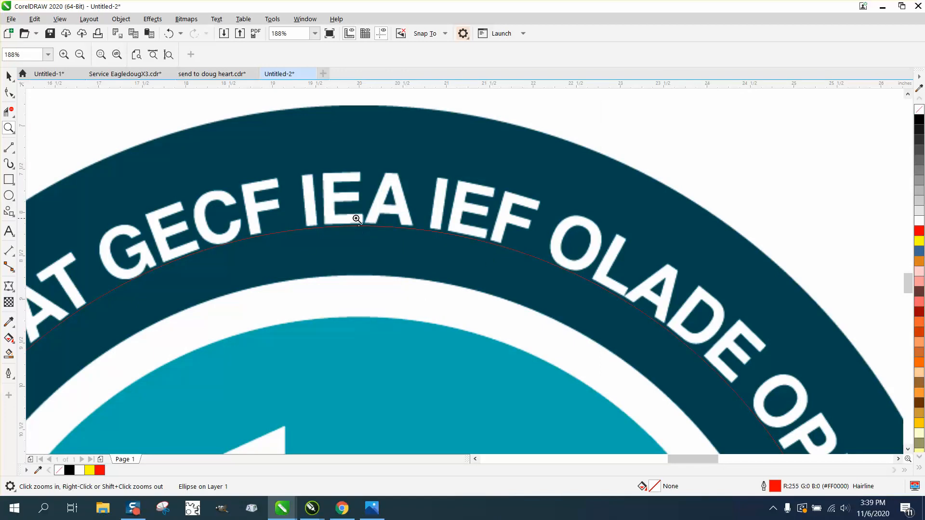
scroll(357, 212, down, 3)
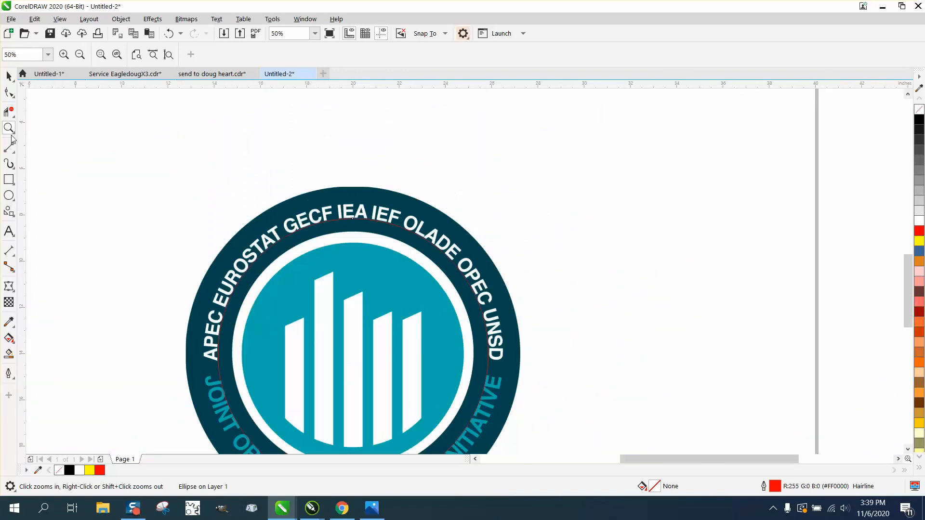
drag(148, 290, 590, 428)
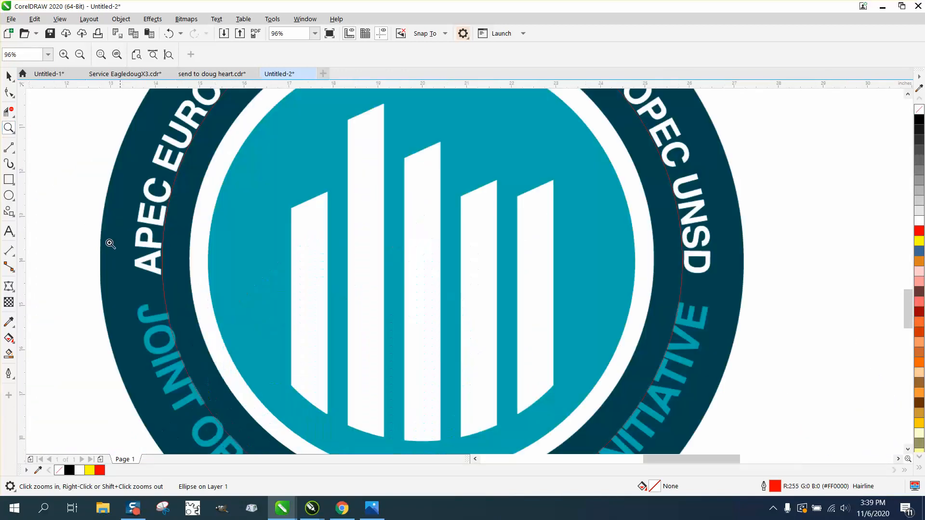
click(10, 153)
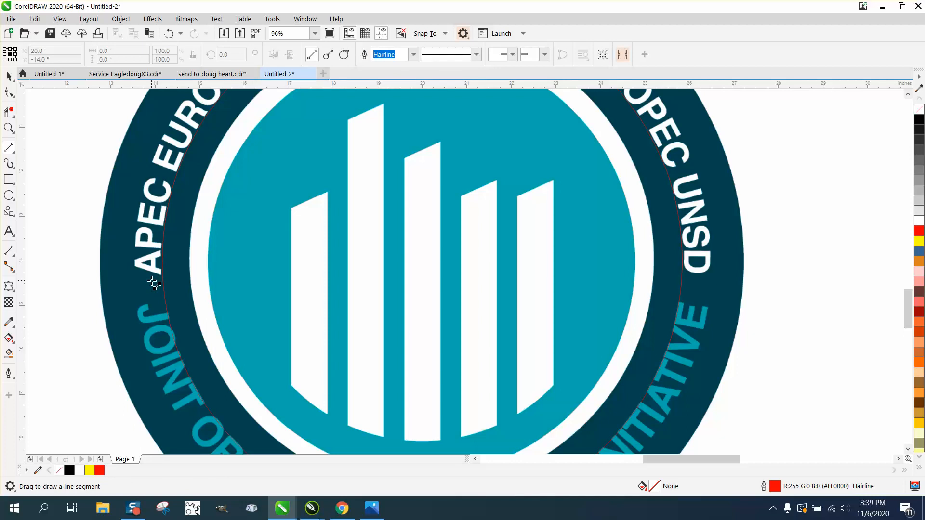
drag(87, 285, 770, 287)
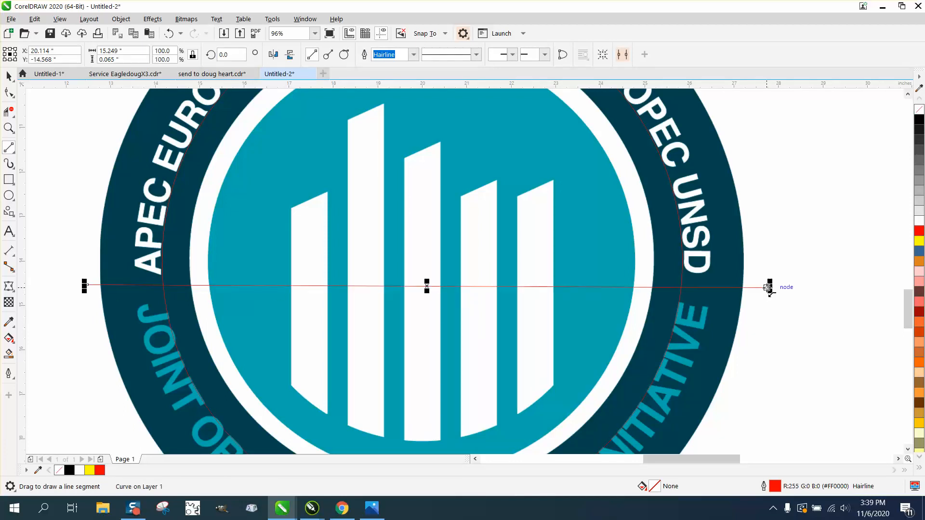
Step: Trim away the red circle's upper part with Virtual Segment Delete and delete the cutting line
click(9, 112)
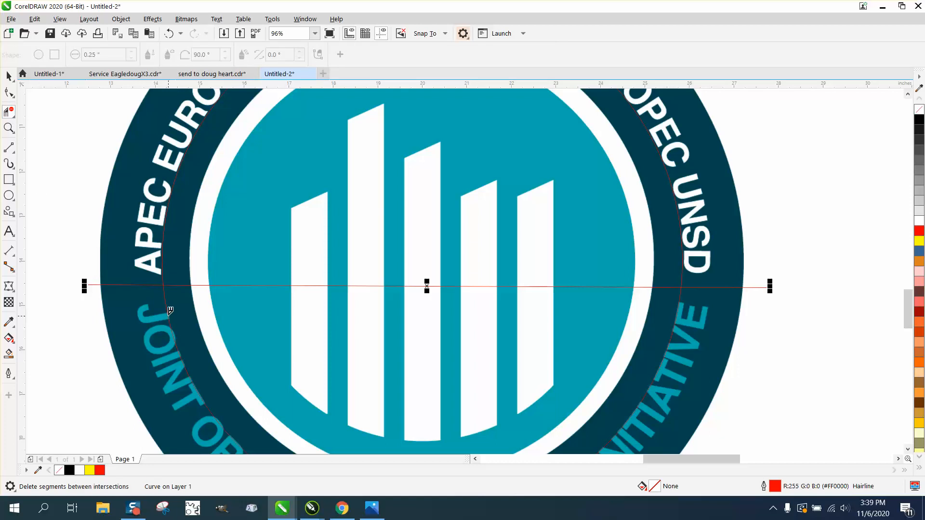
click(164, 273)
key(space)
click(89, 284)
click(88, 277)
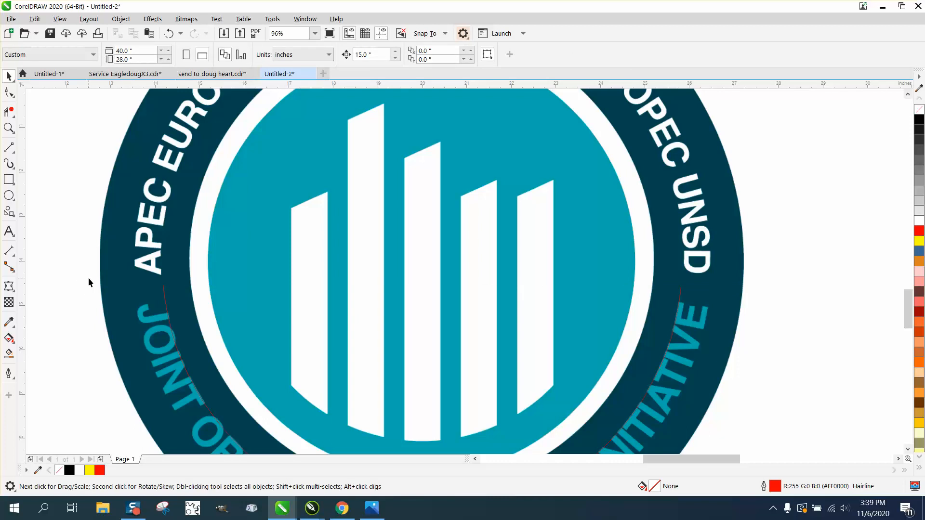
Step: Move the remaining lower arc 15 inches to the right, clear of the logo
scroll(88, 280, down, 3)
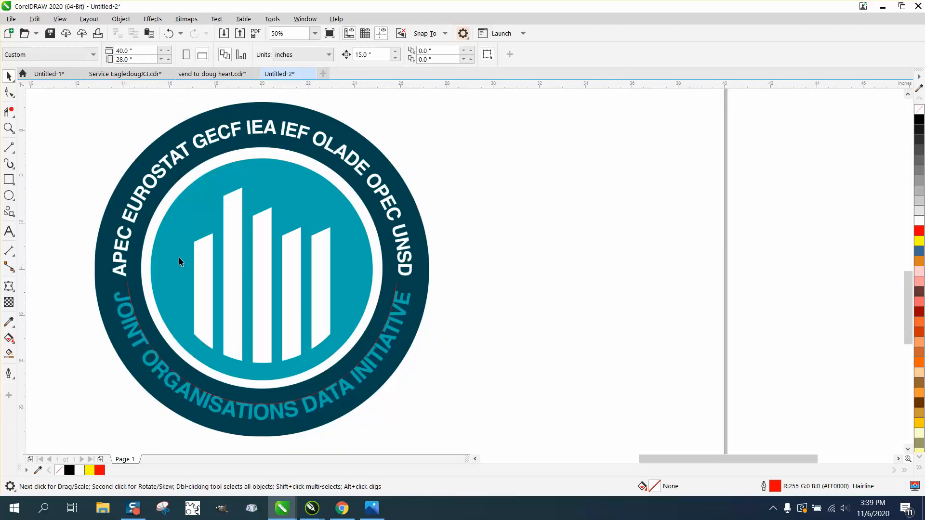
click(129, 289)
key(Right)
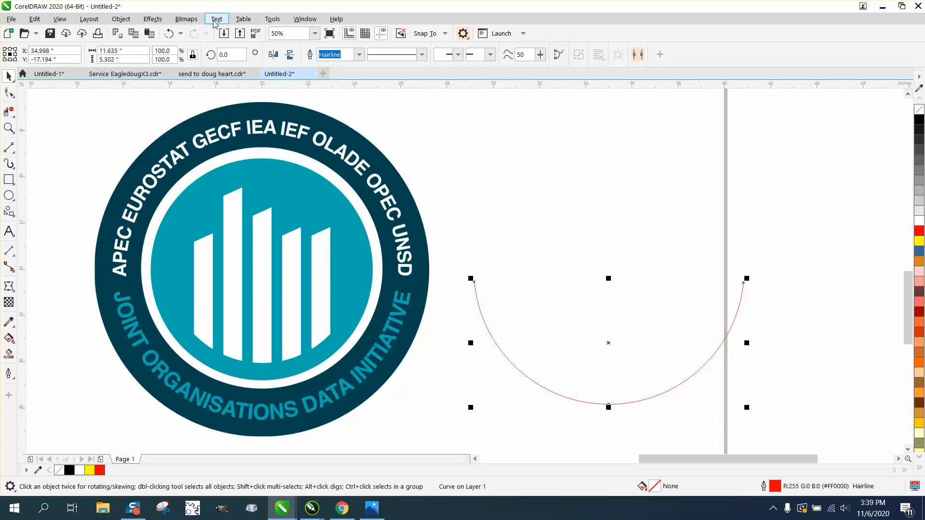
Step: Open the object properties and show the curve details for the arc's length
click(302, 21)
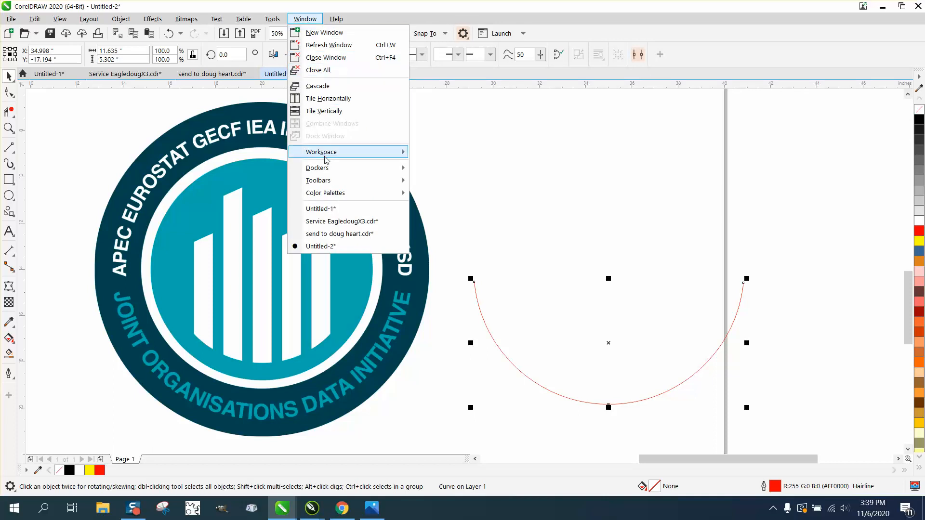
click(456, 60)
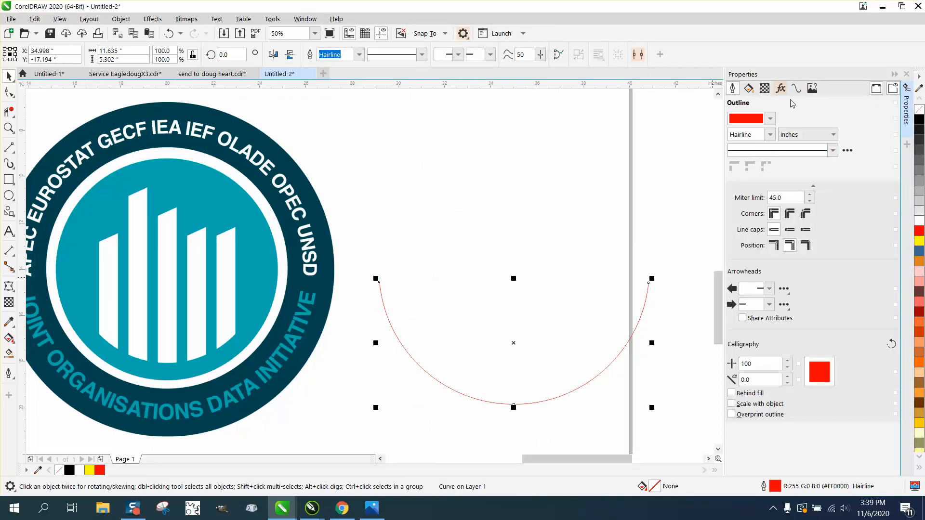
click(796, 89)
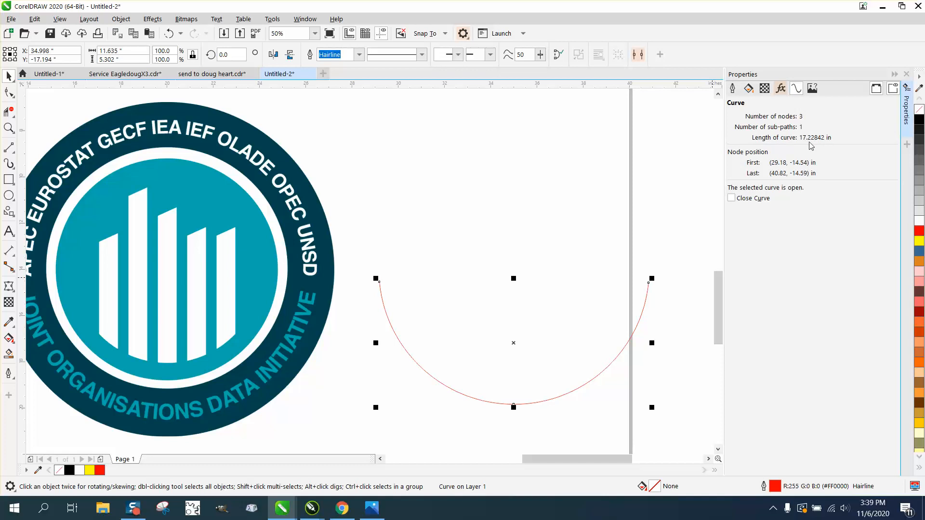
Step: Compare the width of the JOINT ORGANISTATIONS DATA INOTOATIVE text with the length of the arc
scroll(556, 145, down, 2)
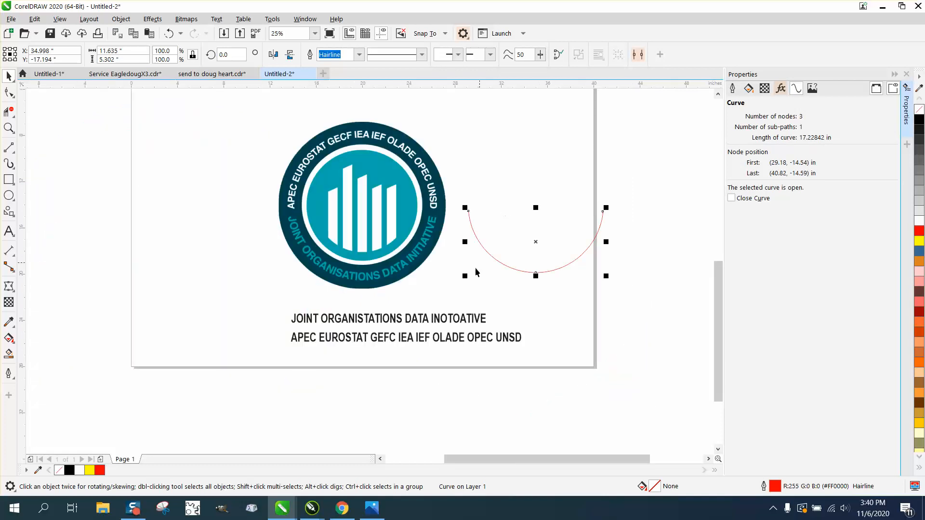
click(464, 321)
click(122, 53)
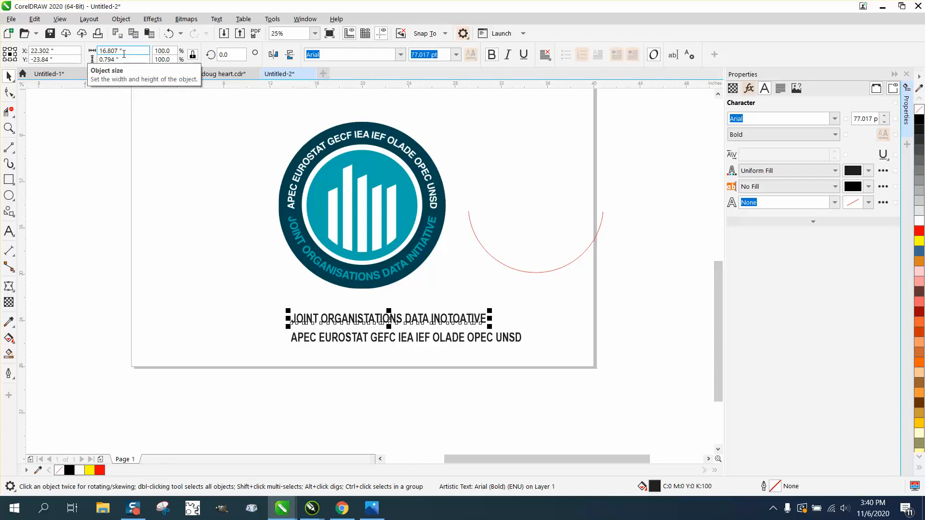
click(517, 270)
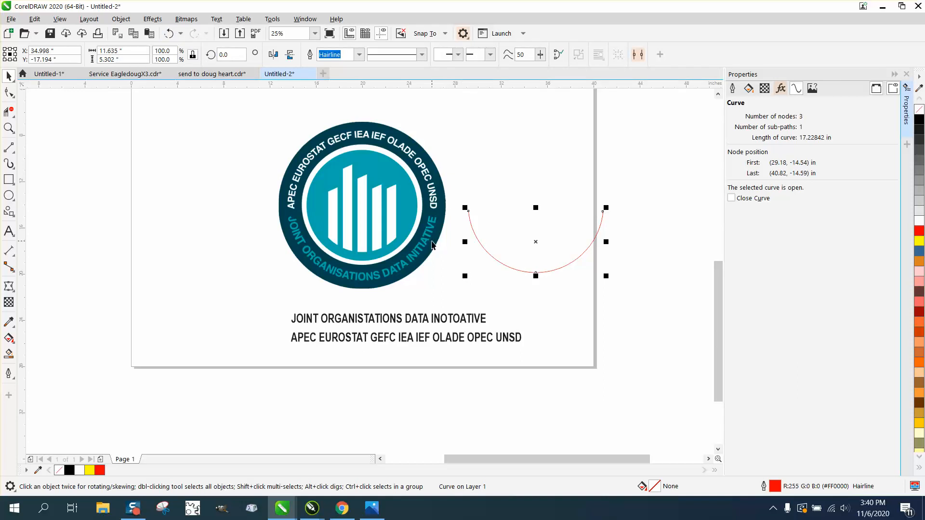
click(458, 322)
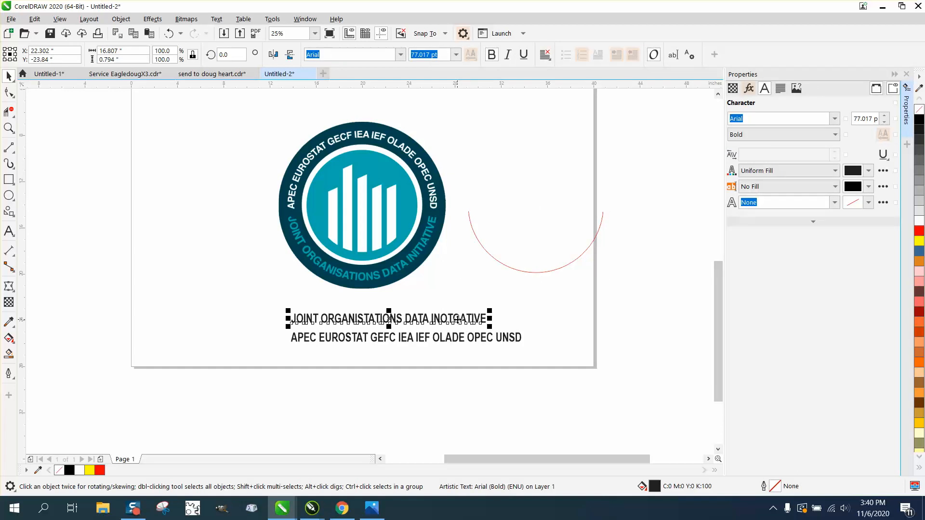
click(499, 260)
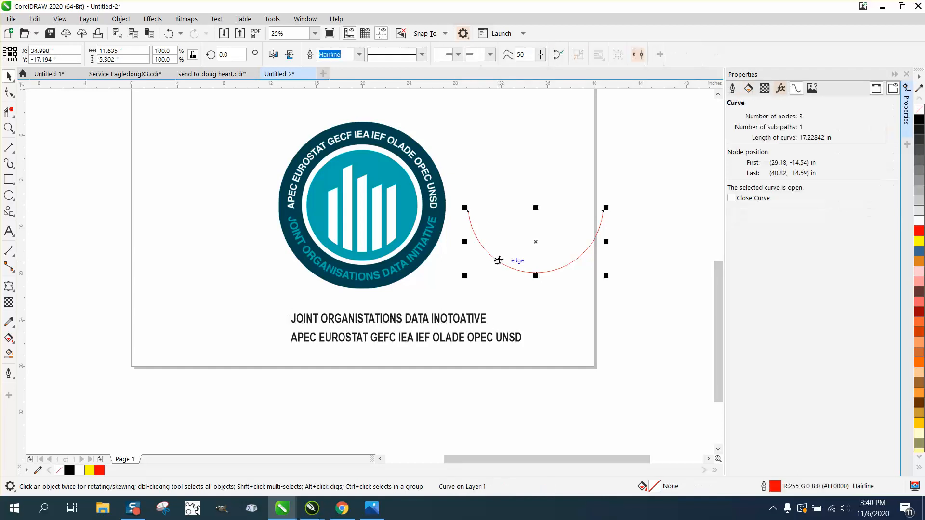
Step: Undo the arc move, trimming and cutting line, and restore the full red circle centered over the logo
click(169, 33)
click(168, 33)
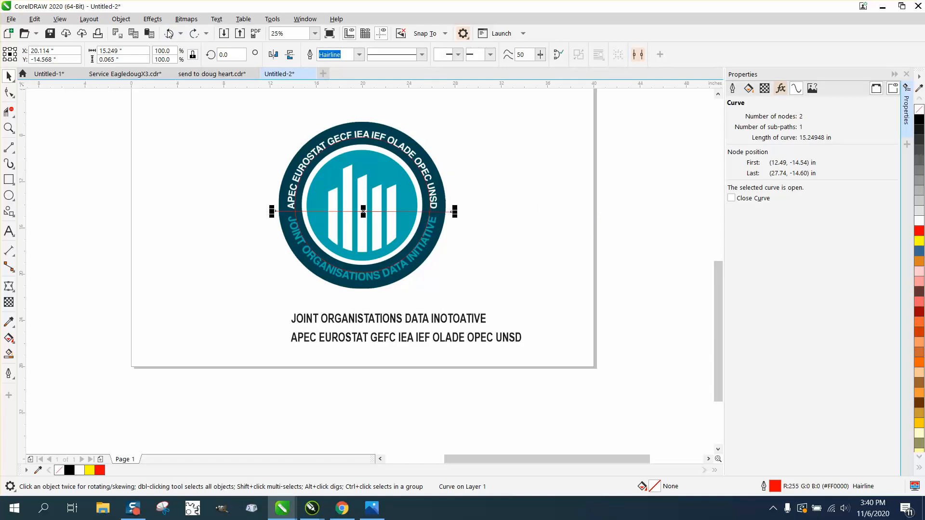
click(168, 33)
click(169, 33)
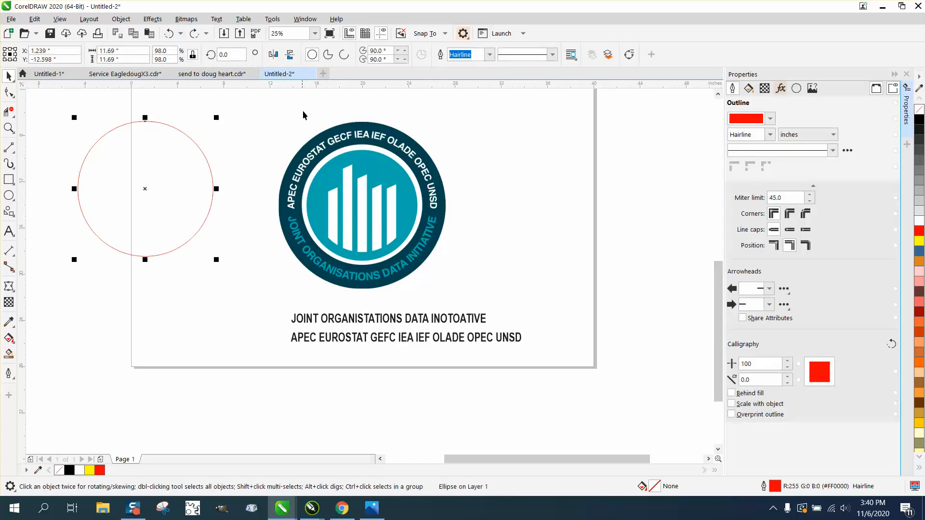
click(195, 33)
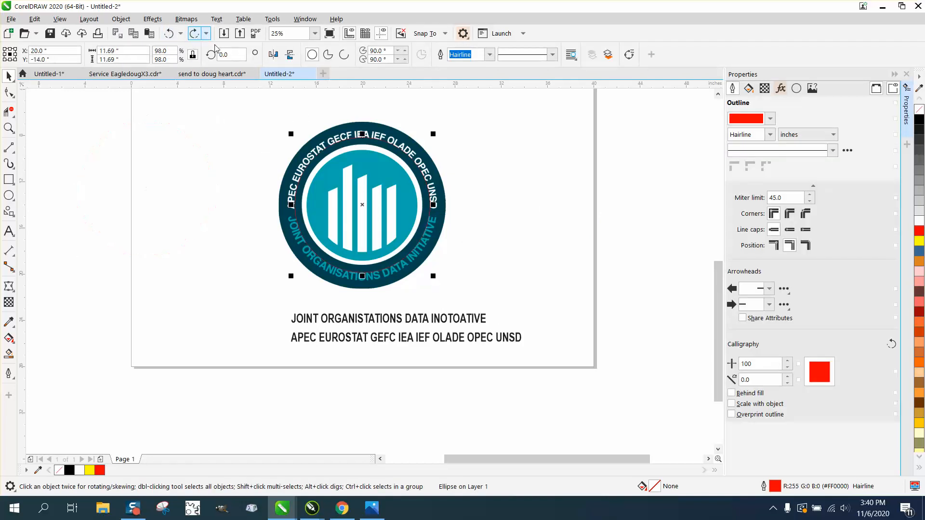
Step: Move the circle 15 inches right of the logo and place the APEC EUROSTAT GEFC IEA IEF OLADE OPEC UNSD text above it
scroll(373, 186, down, 2)
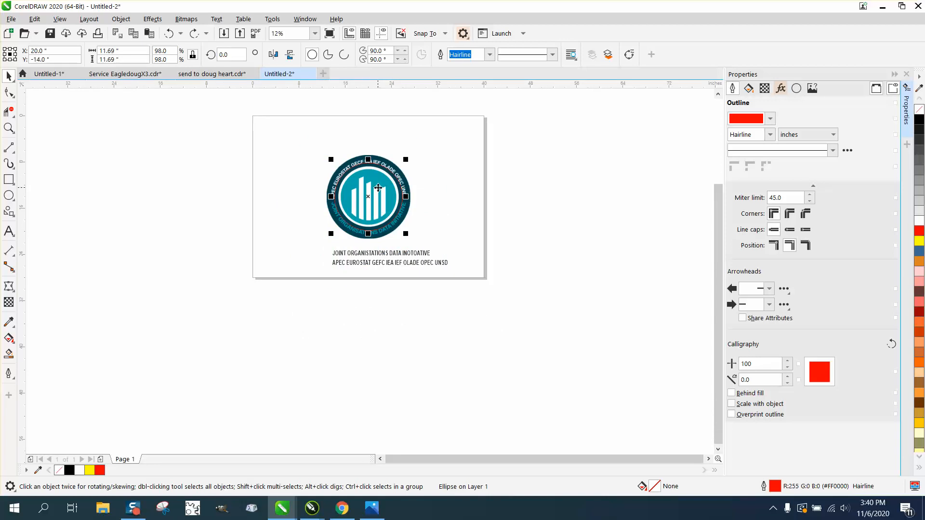
key(ctrl+shift+z)
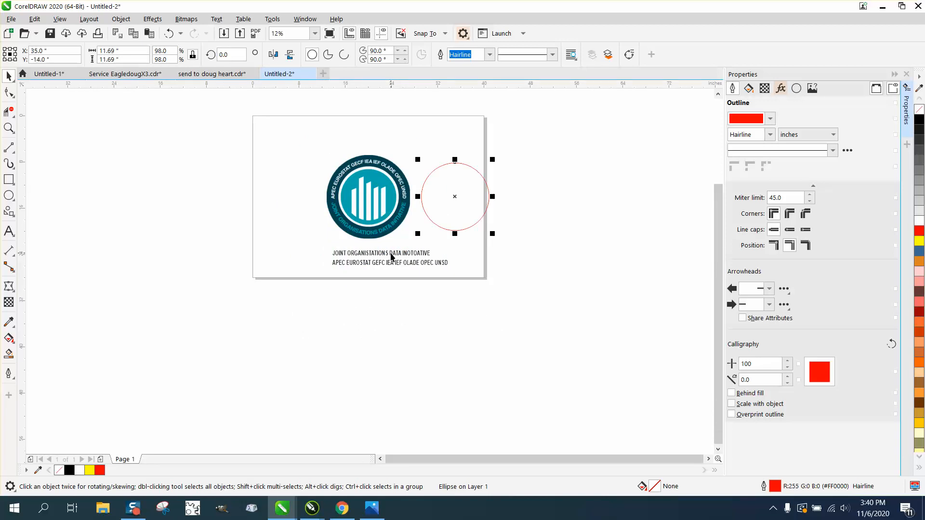
drag(394, 262, 478, 142)
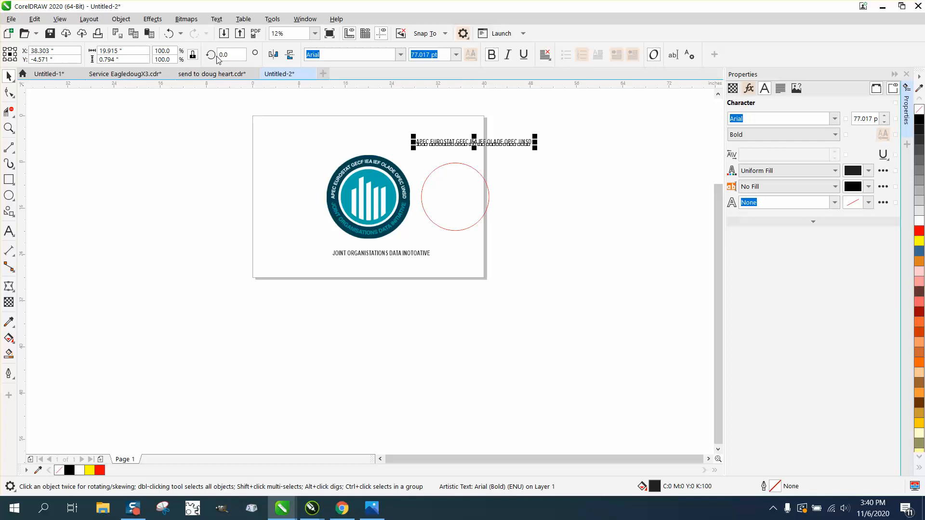
Step: Fit the APEC EUROSTAT text to the red circle, centered over its upper half
click(216, 20)
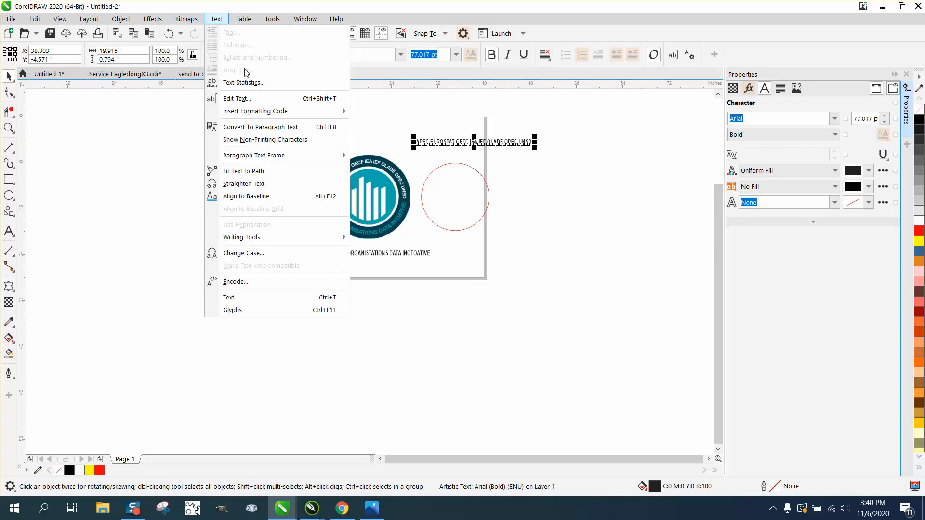
click(253, 171)
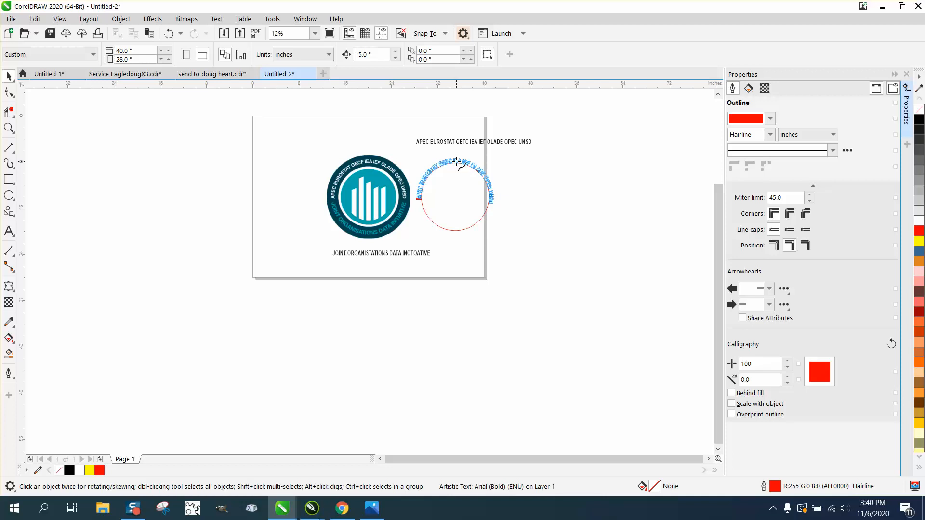
click(455, 163)
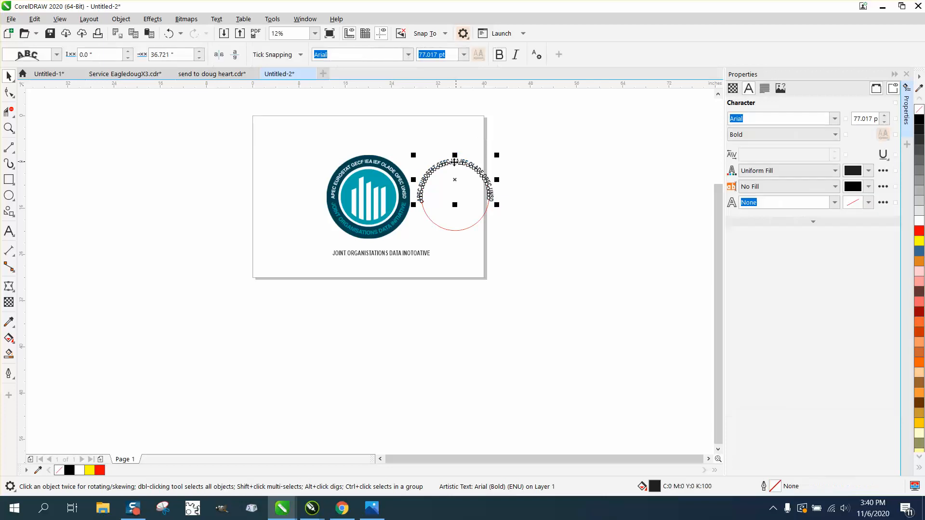
Step: Fit the JOINT ORGANISTATIONS DATA INOTOATIVE text to the lower half of the same circle
click(399, 255)
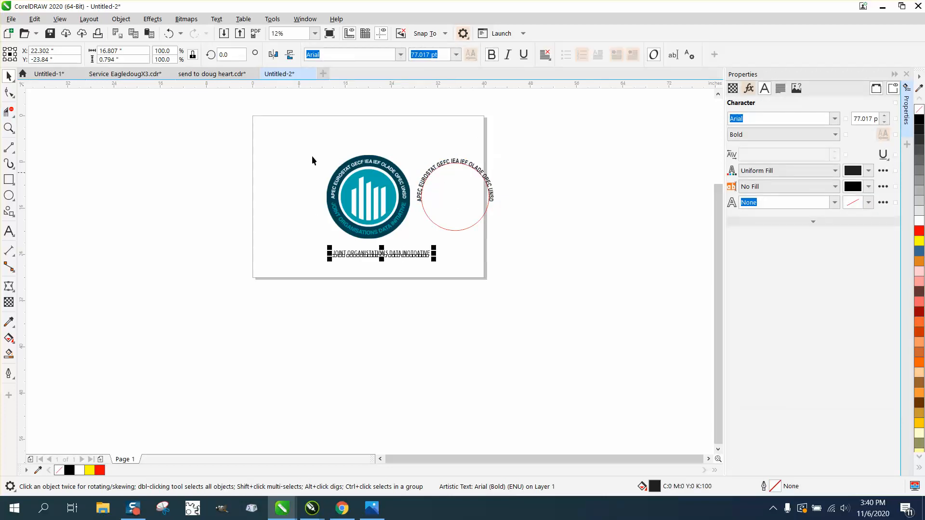
click(216, 19)
click(251, 171)
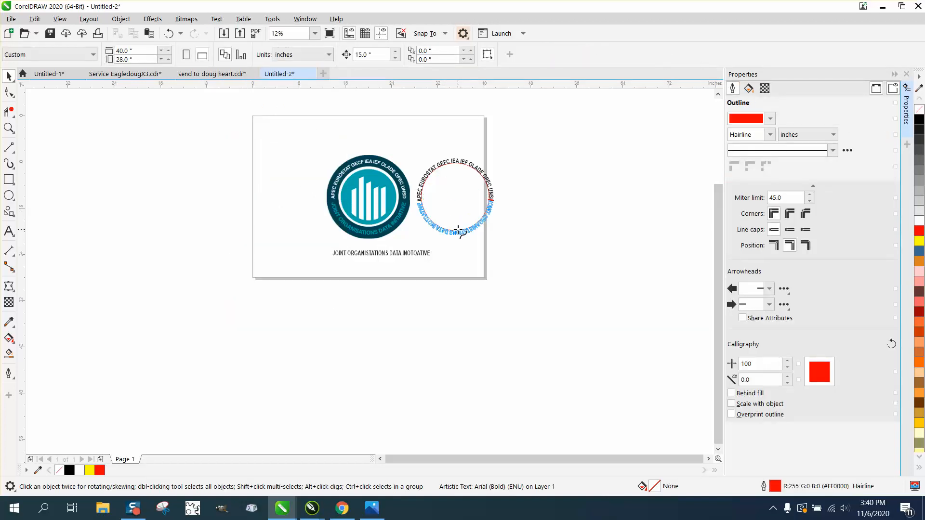
click(458, 230)
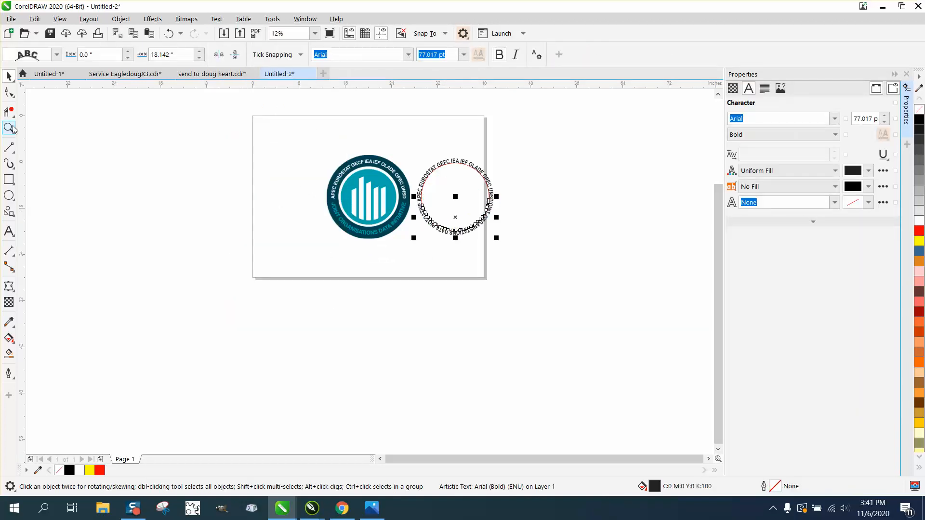
Step: Set the font size of both texts fitted to the red circle to 74 pt
click(10, 127)
click(598, 269)
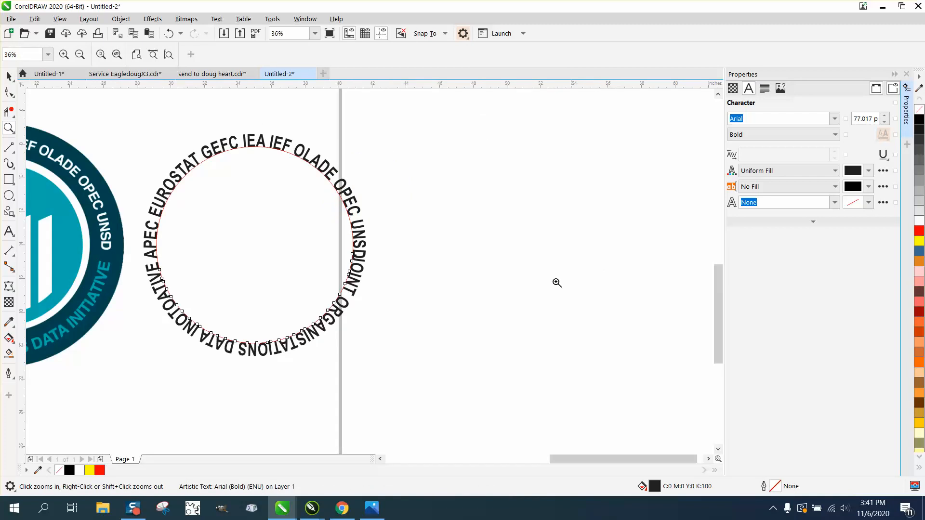
click(8, 76)
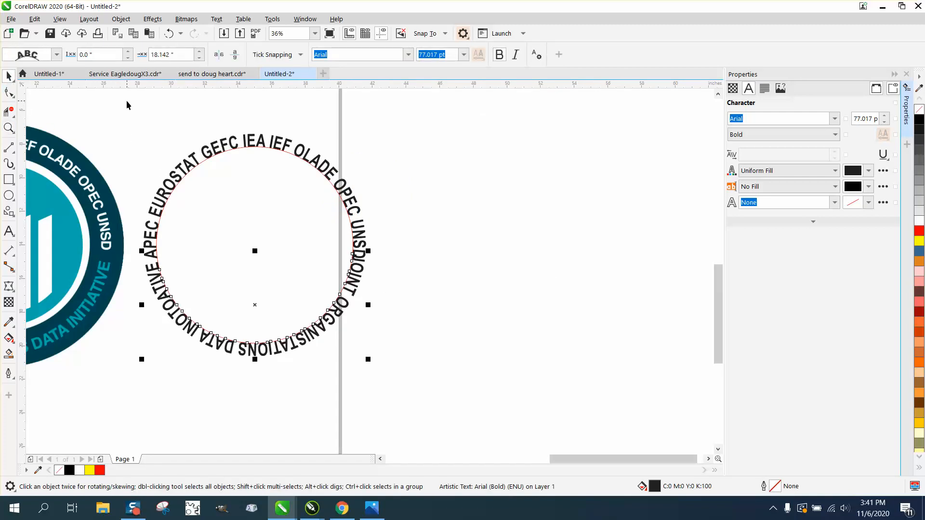
drag(126, 115, 456, 369)
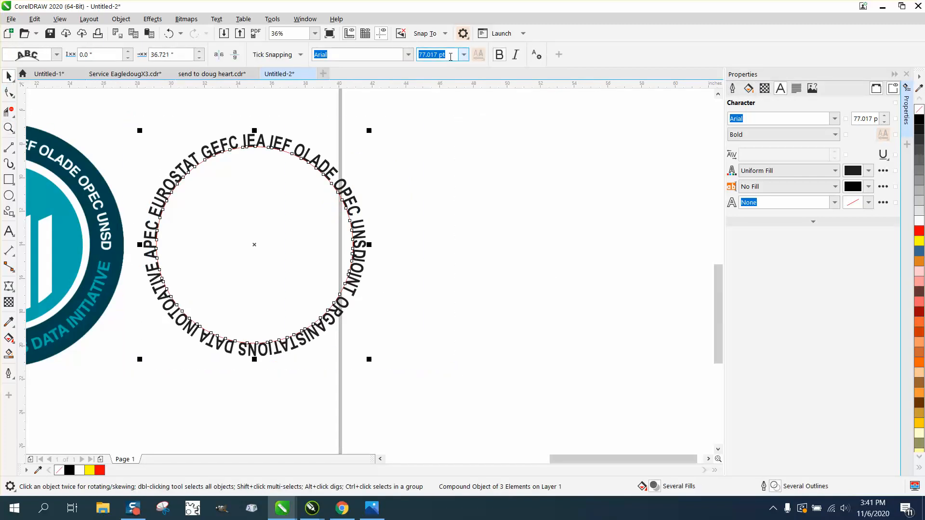
text(75)
key(Return)
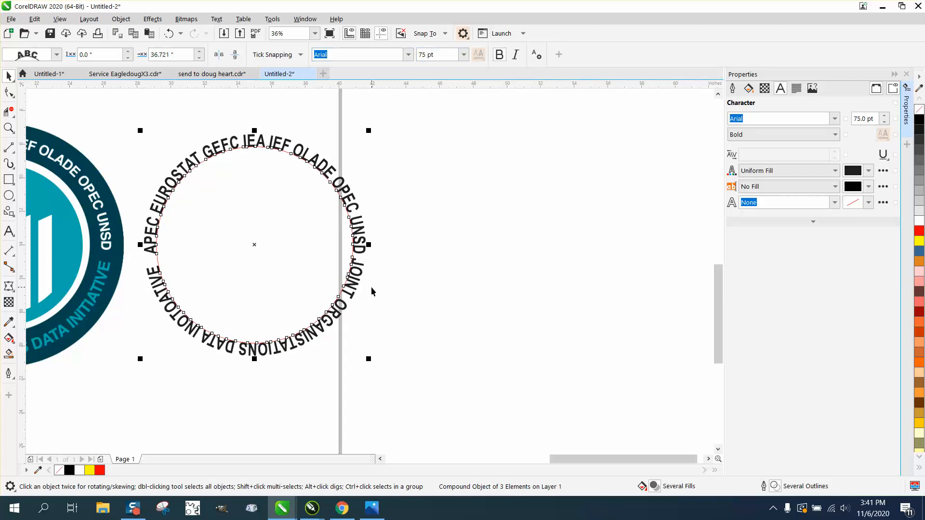
drag(444, 54, 388, 54)
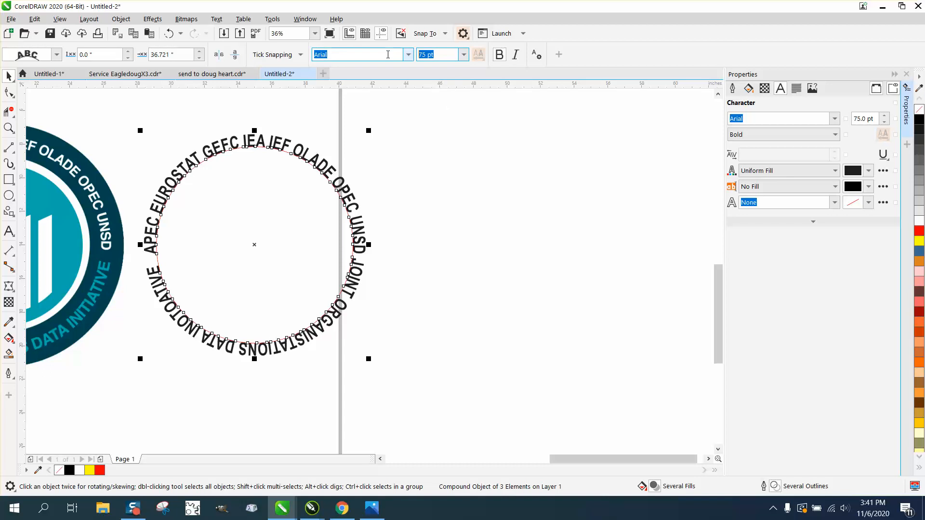
text(74)
key(Return)
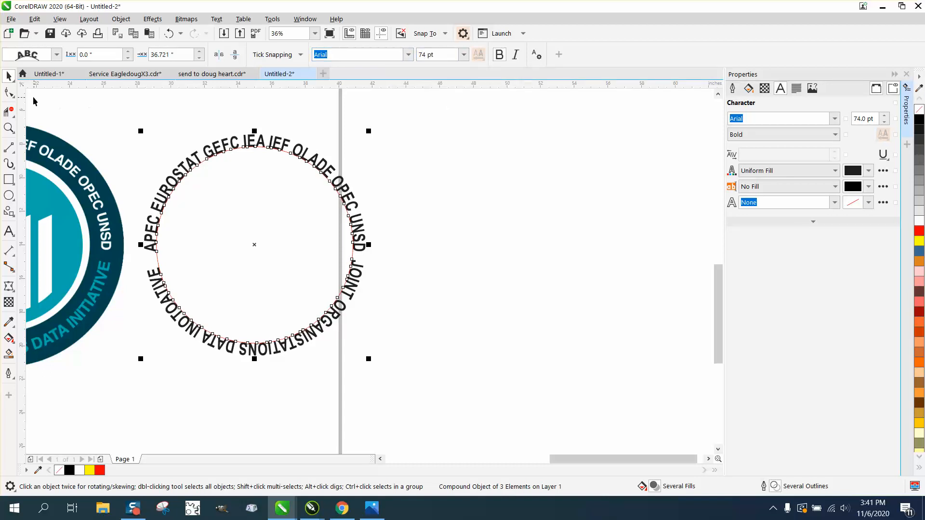
click(9, 93)
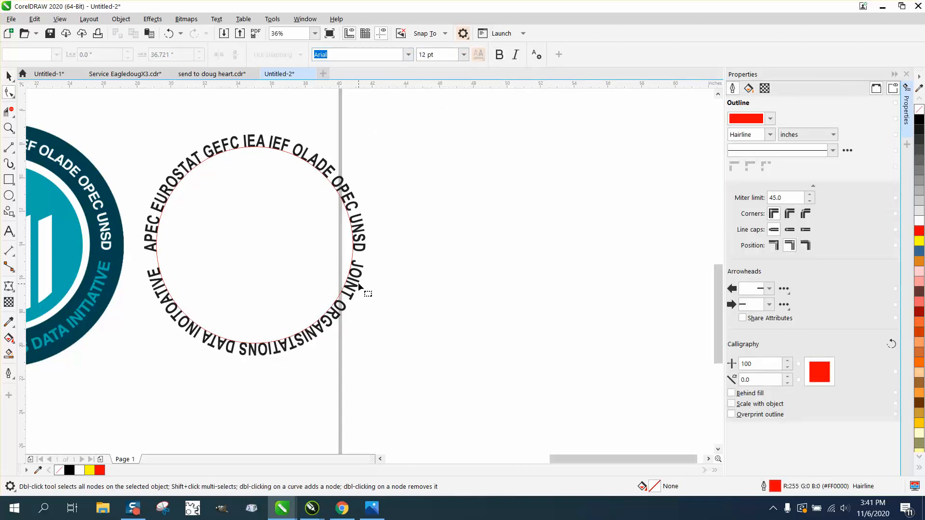
click(358, 284)
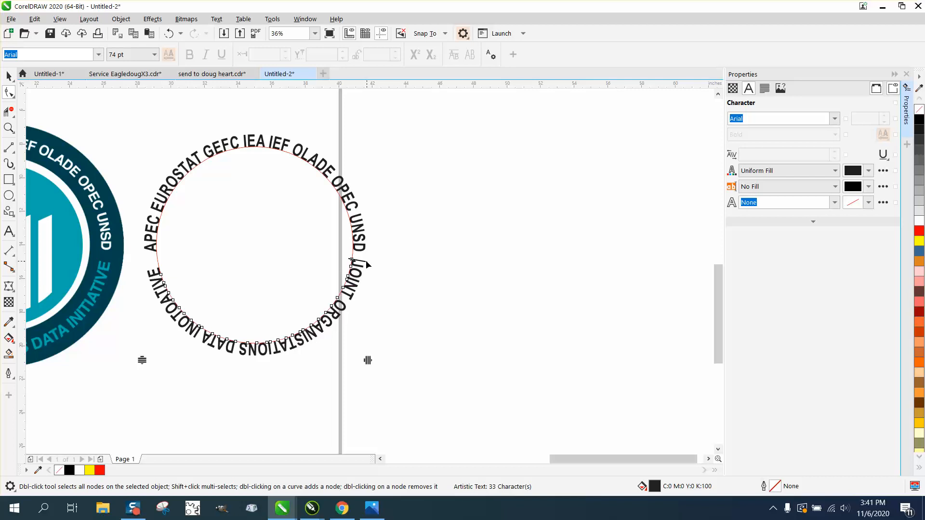
click(8, 76)
drag(123, 135, 476, 378)
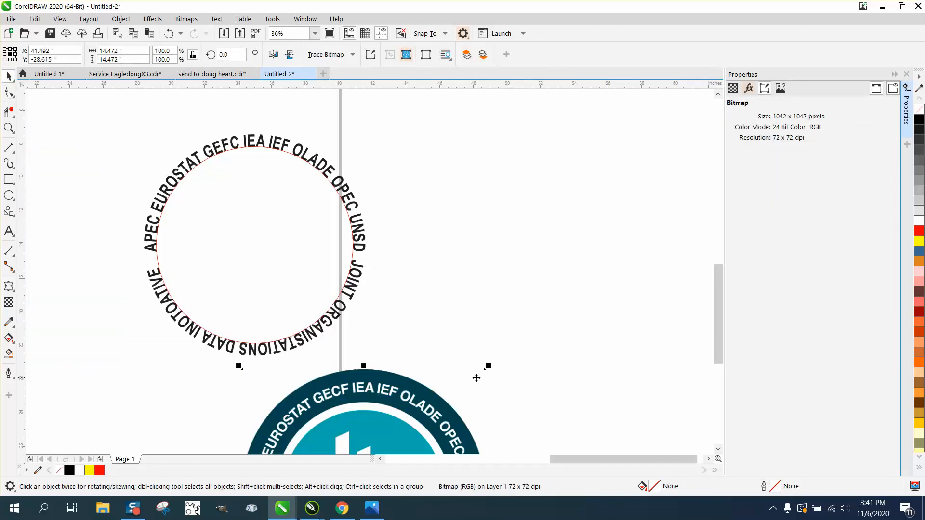
Step: Break apart the compound object formed by the red circle and its two fitted texts
drag(109, 107, 458, 377)
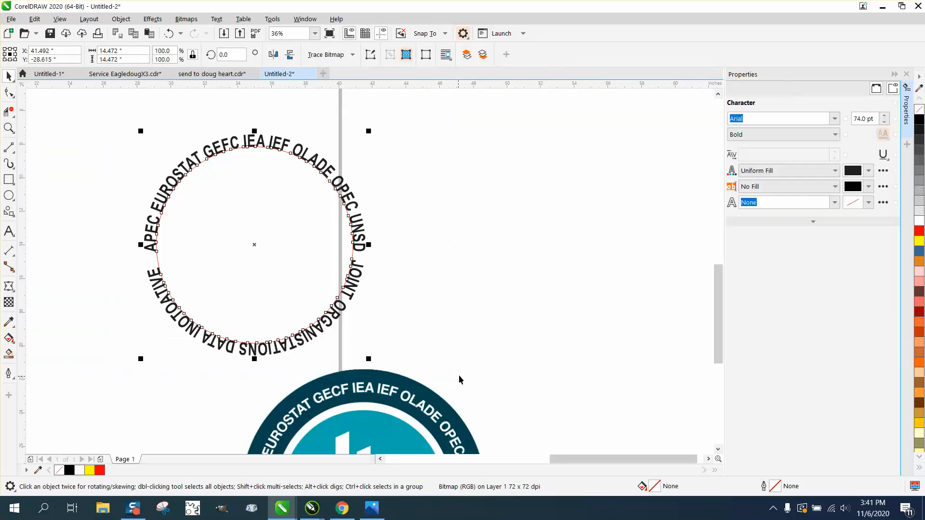
click(120, 18)
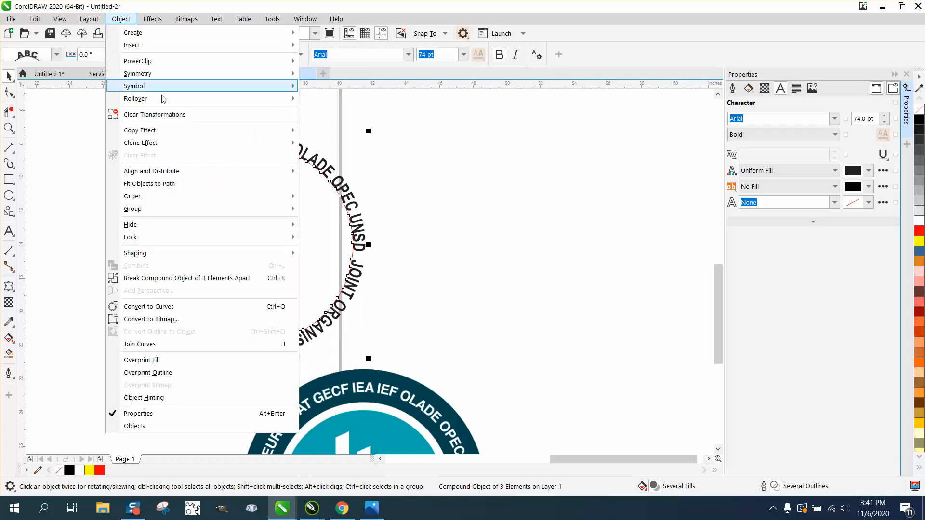
click(230, 278)
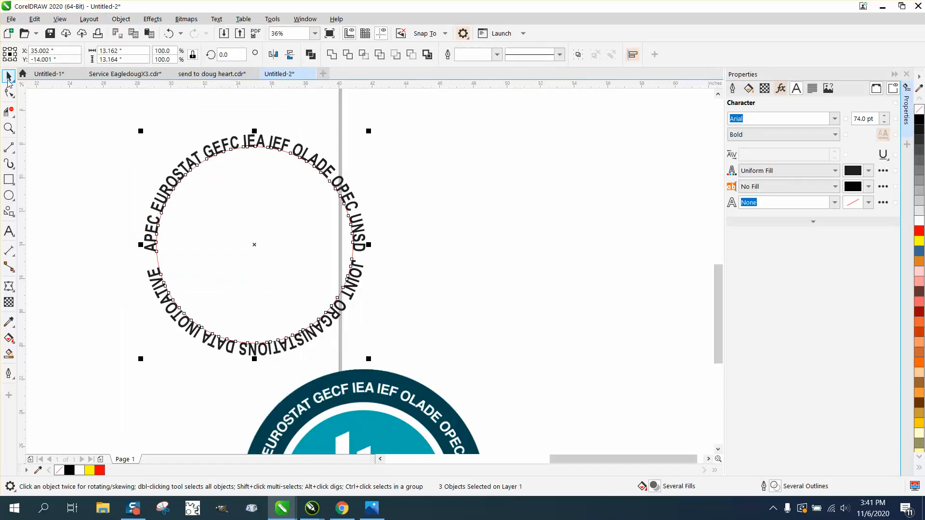
click(352, 269)
click(359, 265)
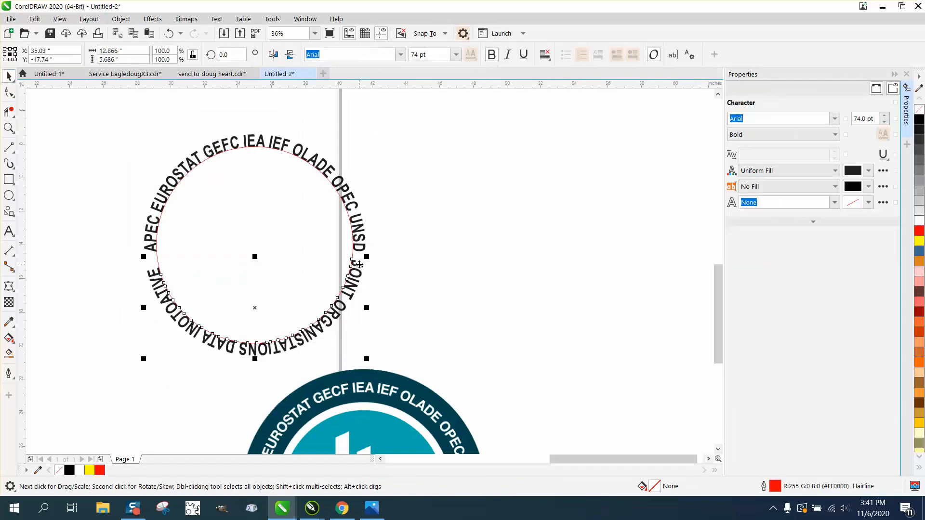
click(357, 266)
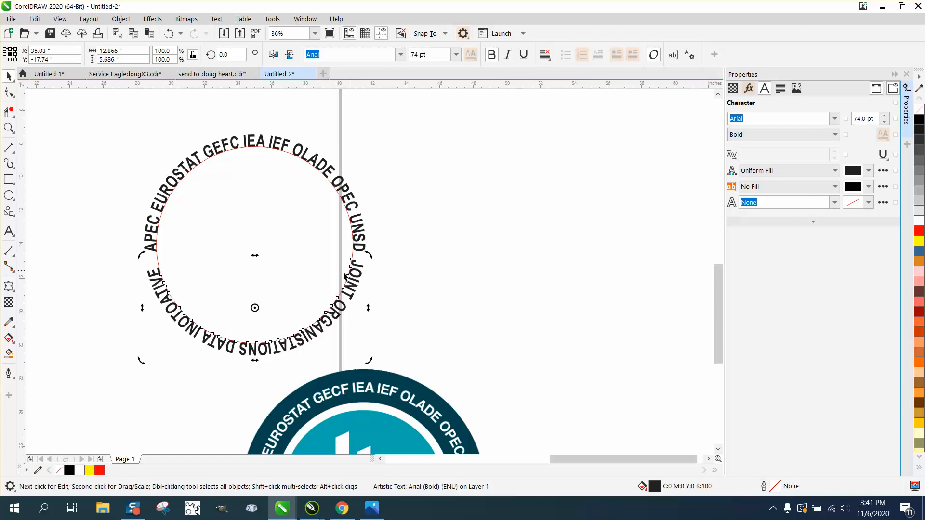
drag(255, 308, 254, 302)
Step: Group the red circle with both fitted texts and center the group on the page
scroll(255, 301, down, 2)
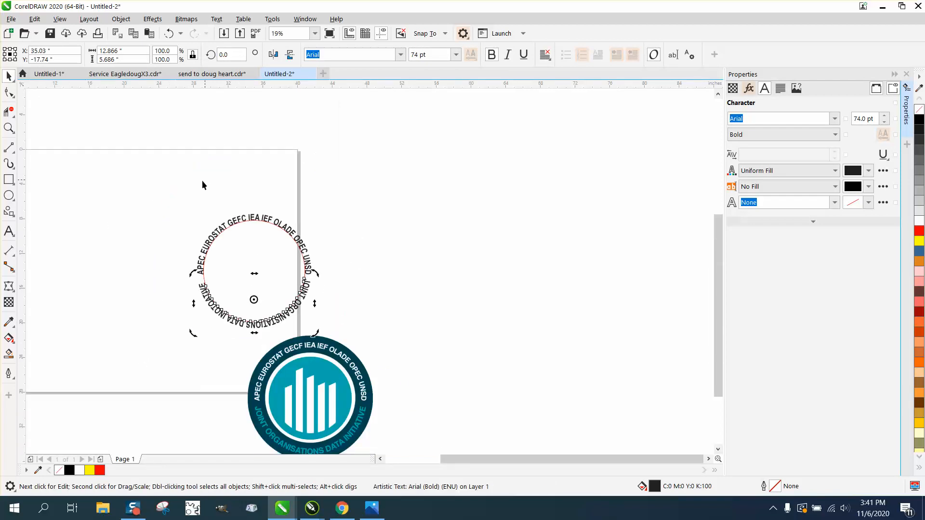
drag(169, 184, 386, 342)
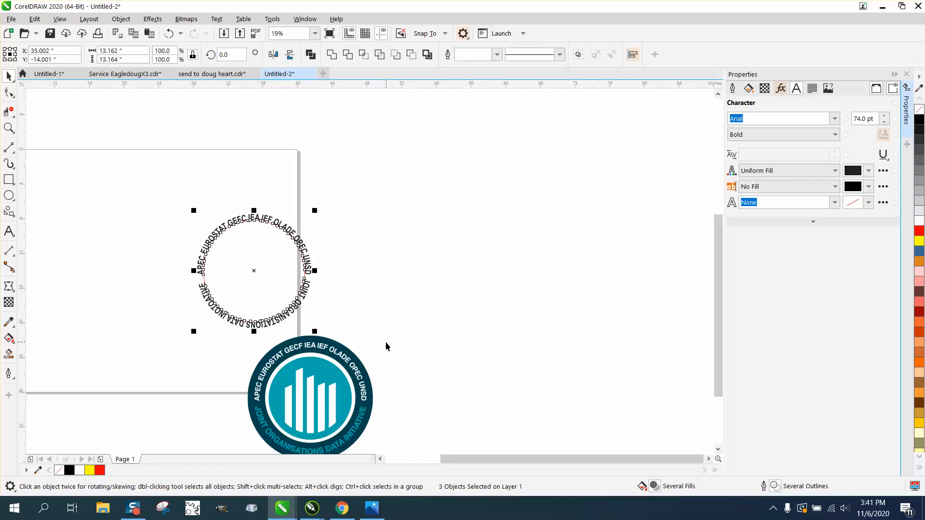
key(ctrl+g)
key(p)
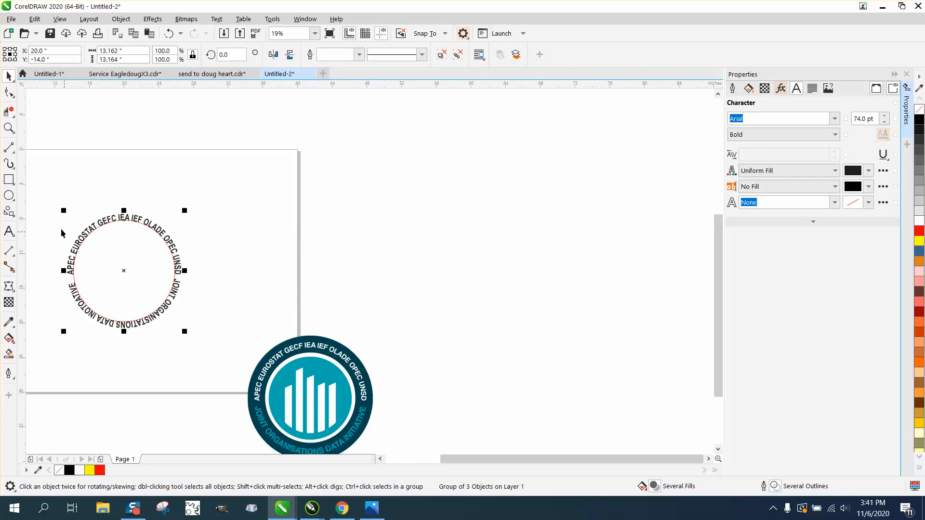
Step: Ungroup the centered red circle and its two curved texts
click(9, 128)
drag(54, 214, 303, 366)
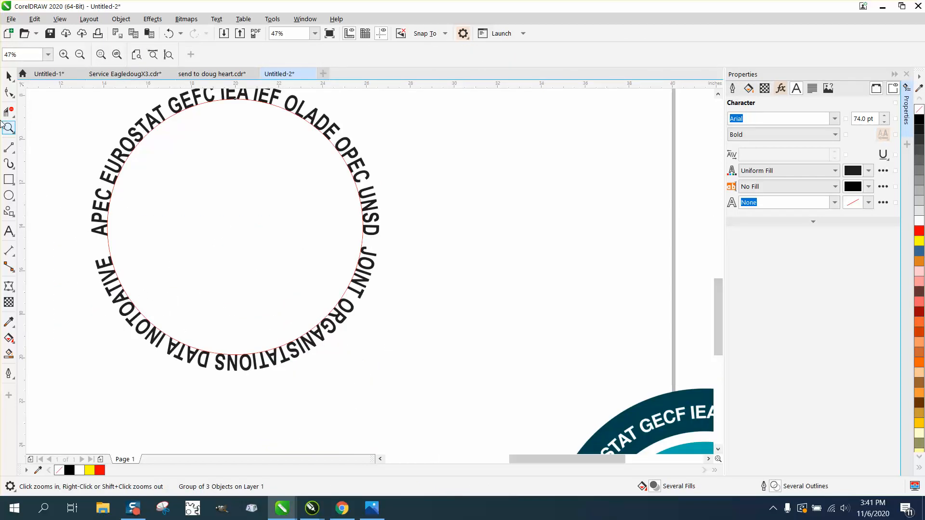
click(9, 76)
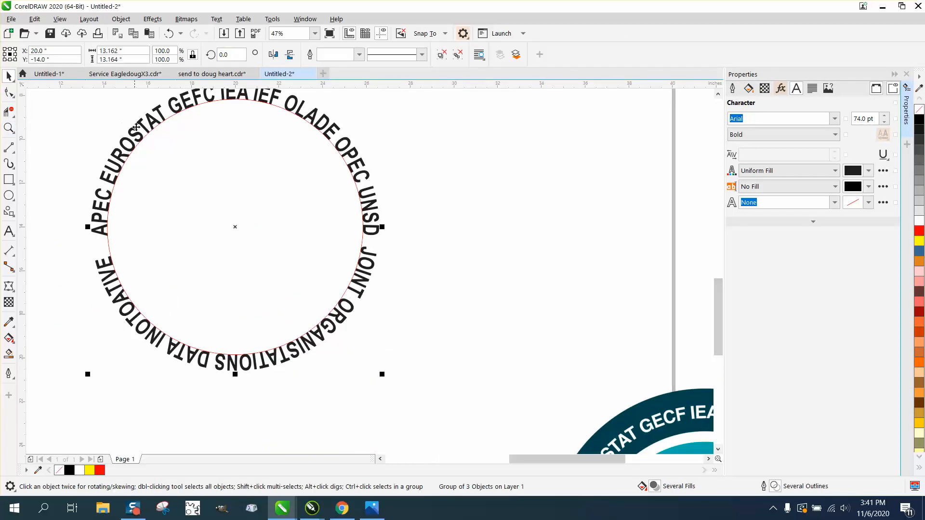
click(121, 19)
mouse_move(149, 212)
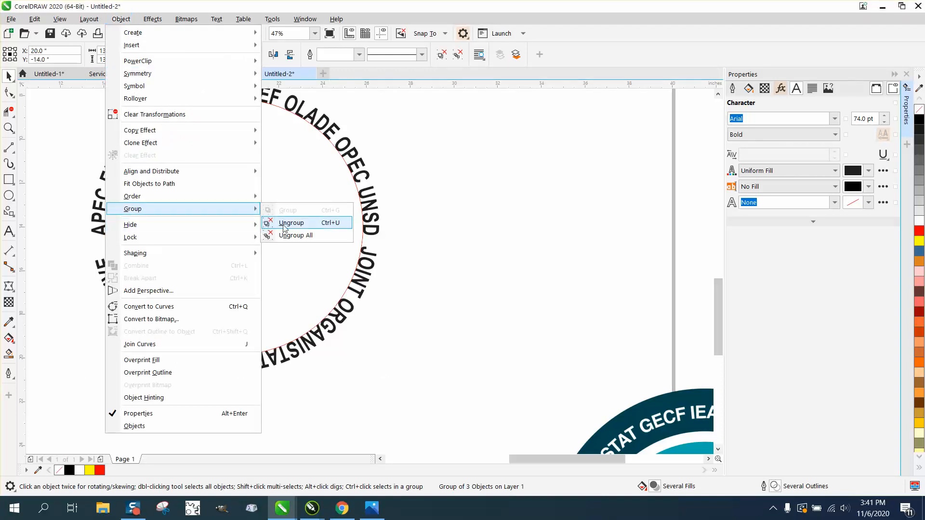
click(284, 223)
Step: Move the lower text's rotation center to the circle's center and rotate the text clockwise to about 358.3 degrees, evening the end gaps
click(374, 257)
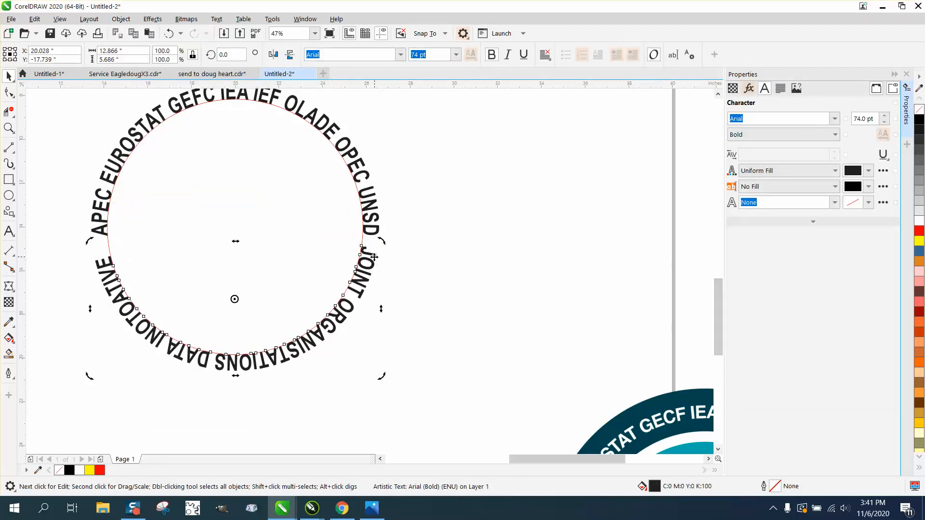
drag(235, 299, 235, 226)
drag(383, 245, 384, 246)
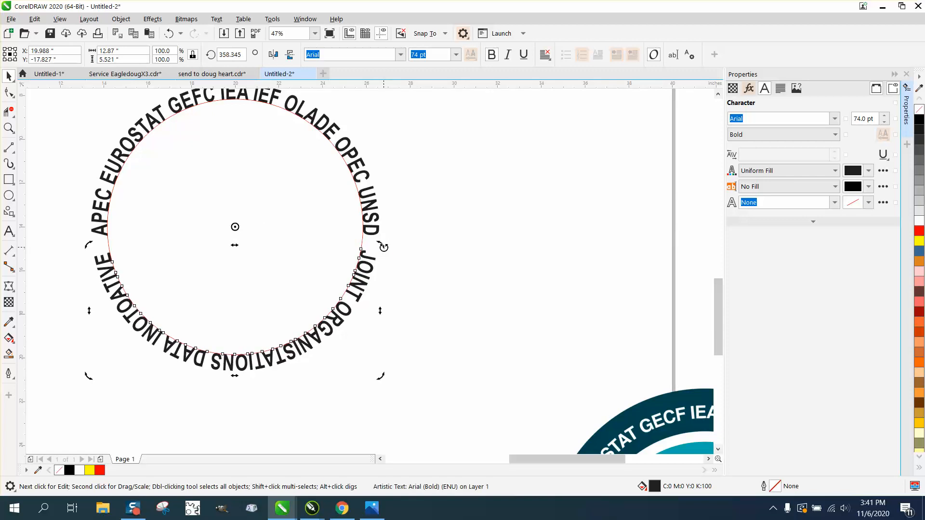
Step: Center the logo bitmap on the page and shift it 15 inches right, beside the curved texts
scroll(381, 246, down, 2)
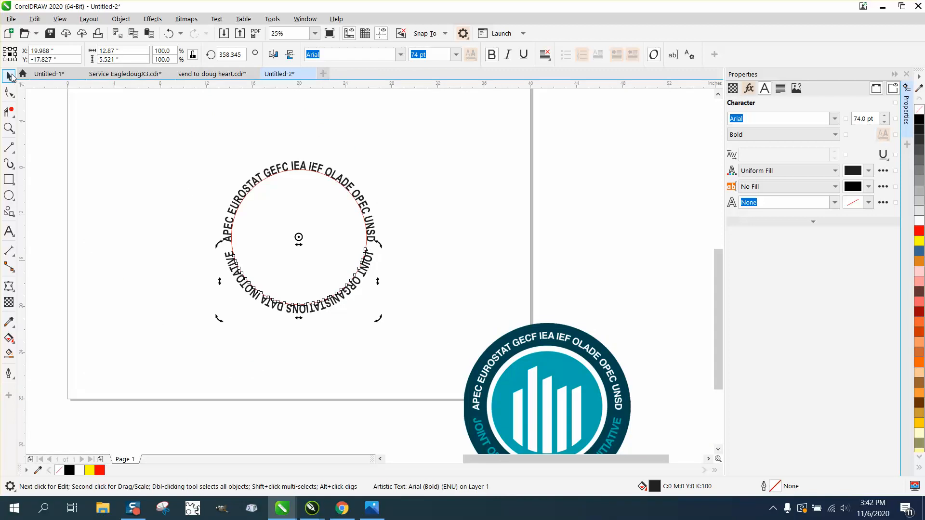
click(537, 337)
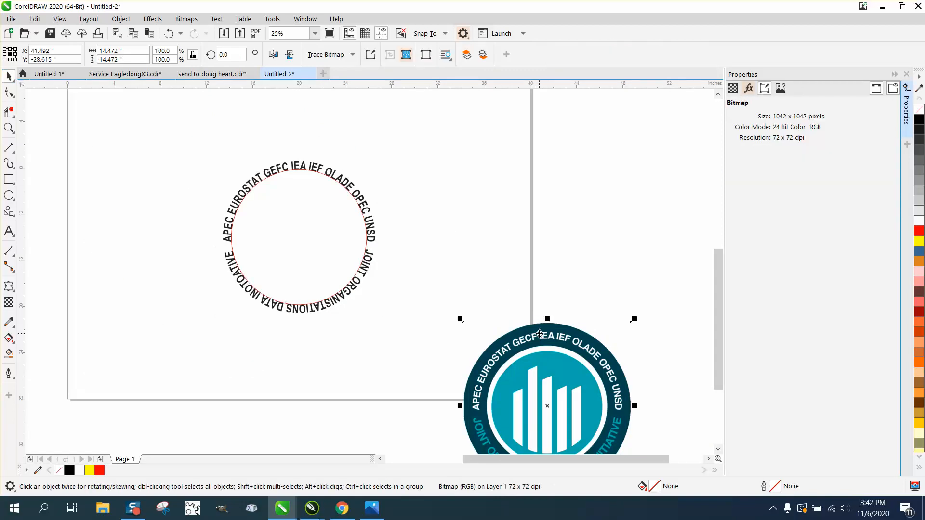
key(p)
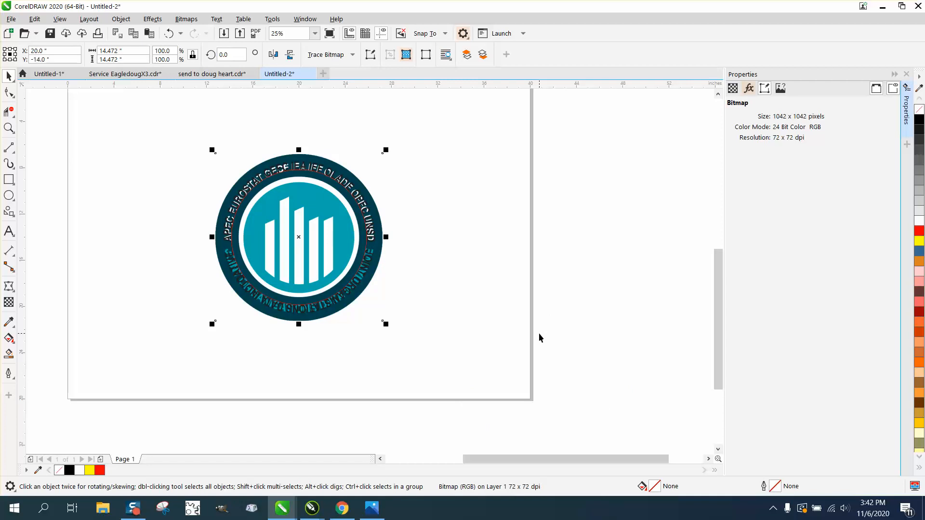
key(Right)
key(Page_Down)
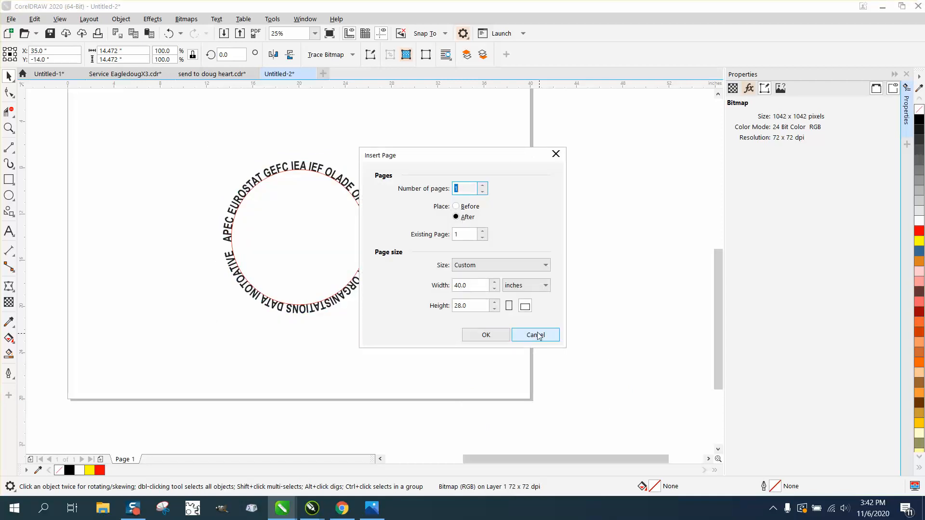
click(538, 335)
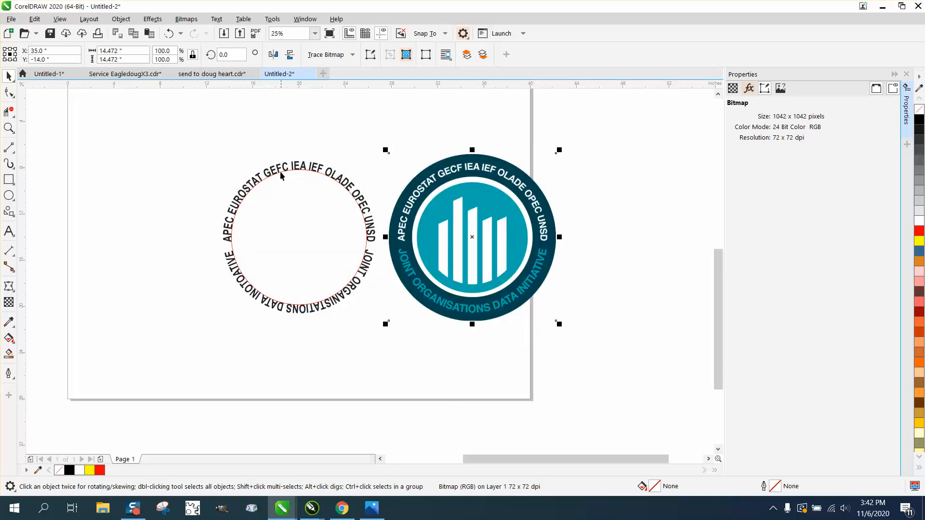
drag(203, 140, 394, 313)
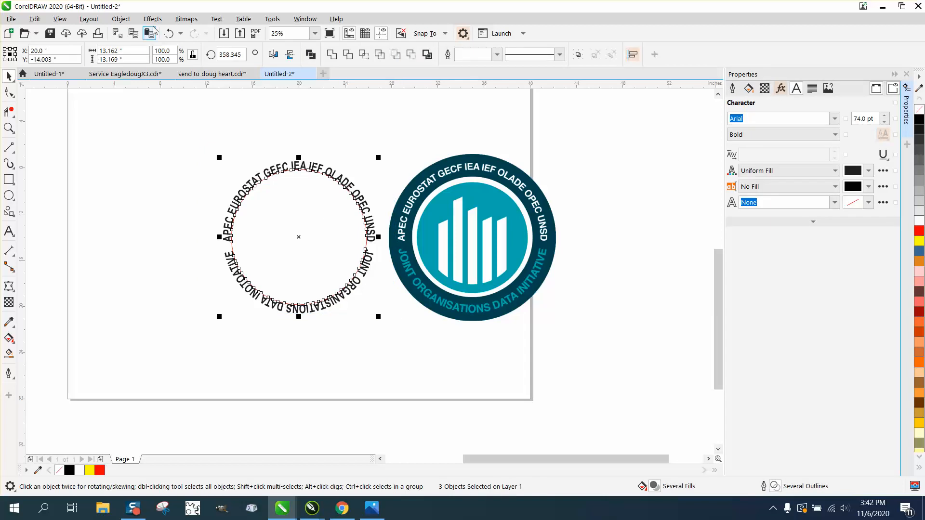
click(121, 19)
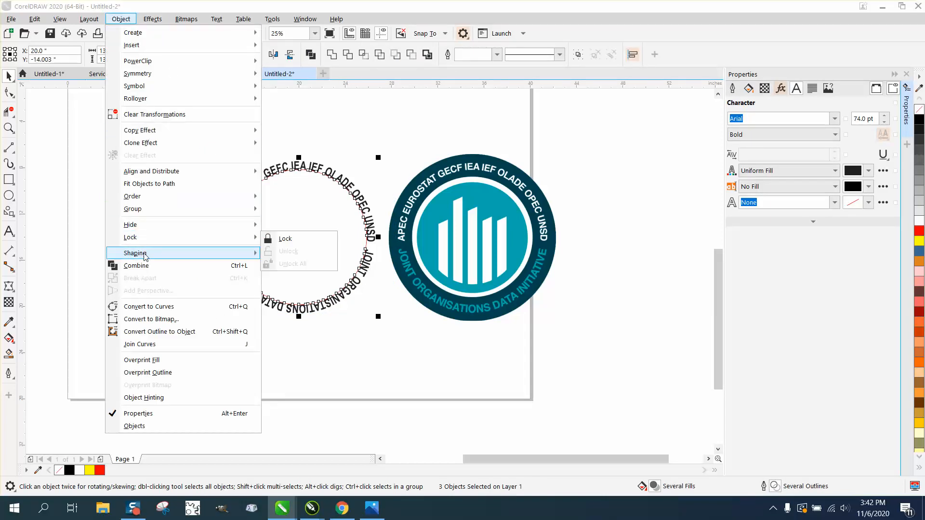
click(72, 155)
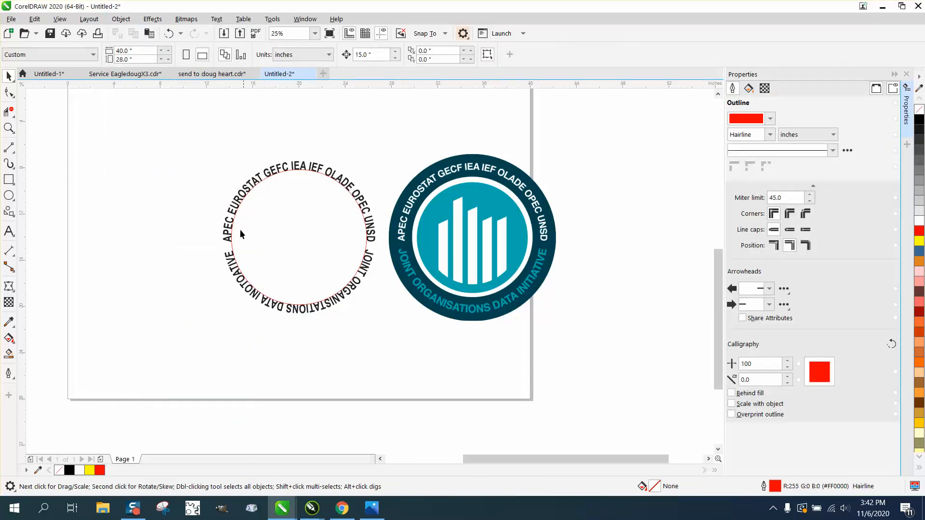
Step: Delete the red circle that guides the two curved texts
click(232, 244)
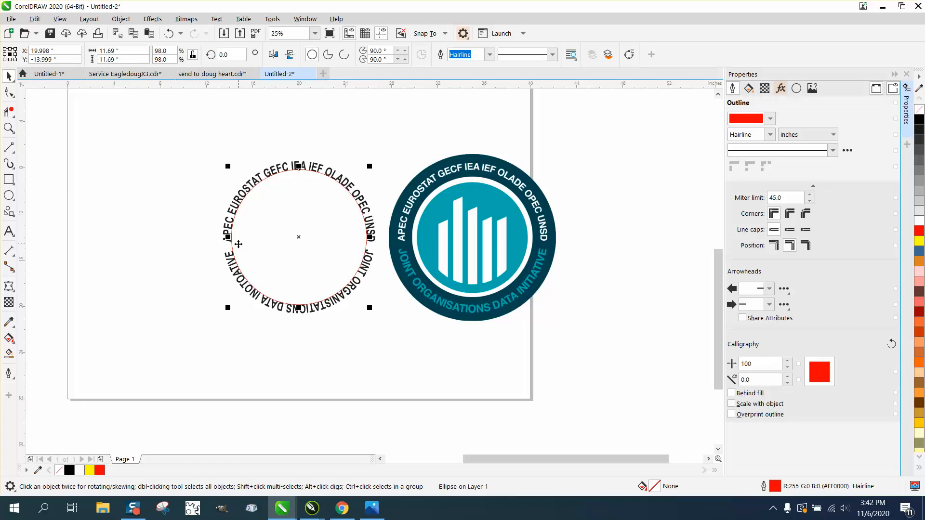
key(Delete)
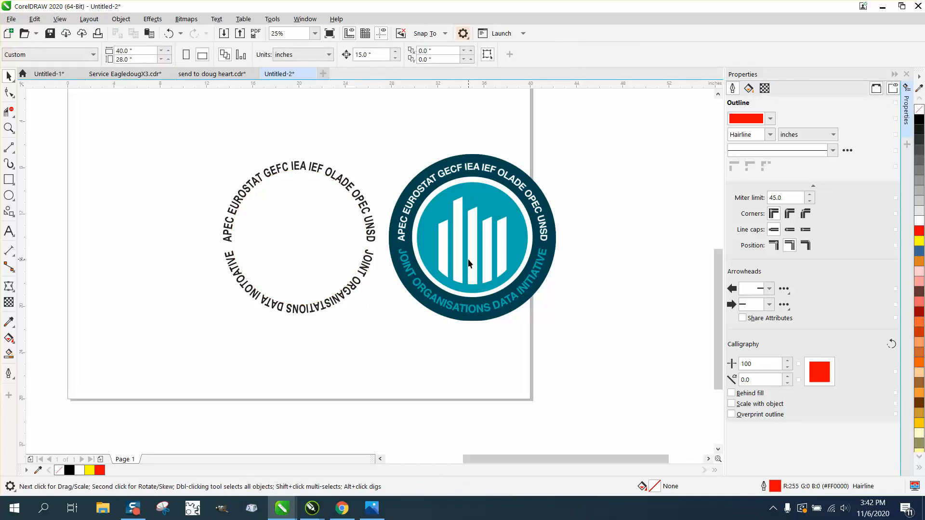
Step: Group the two curved texts 15 inches left of the page center and center the logo bitmap on the page
drag(201, 186, 399, 331)
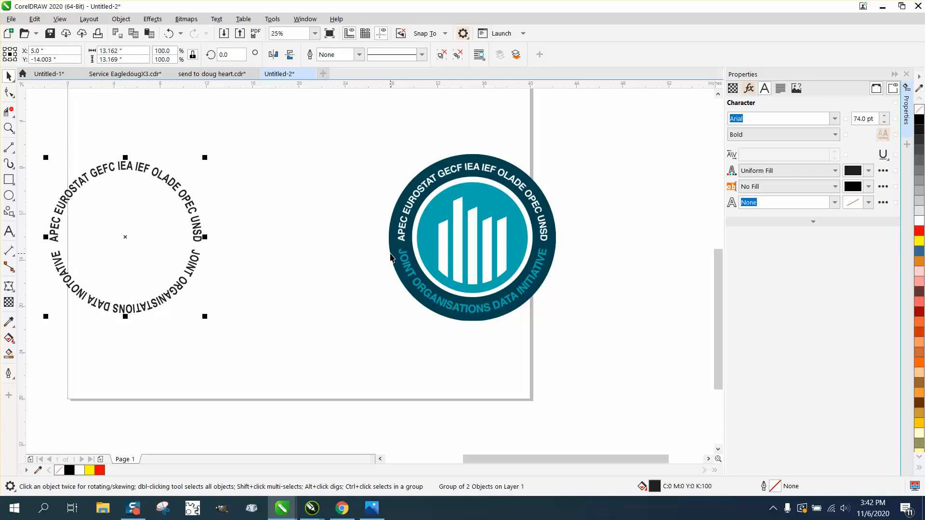
click(508, 259)
key(p)
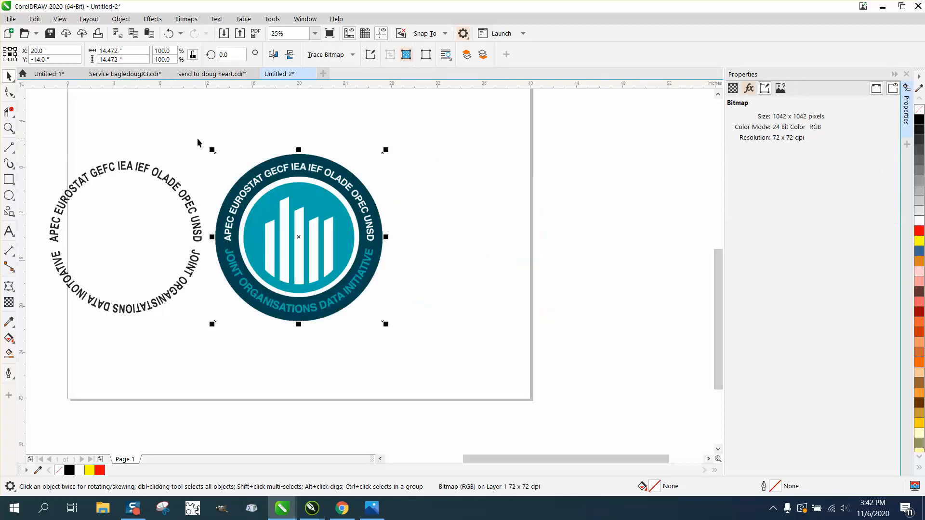
click(120, 60)
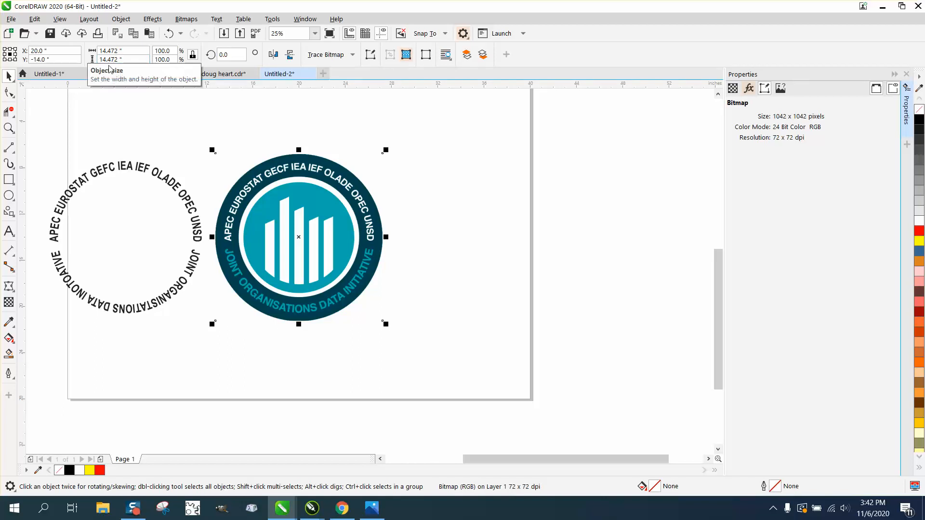
Step: Draw a circle, set its diameter to 14.472 inches and center it on the page over the logo bitmap
click(9, 195)
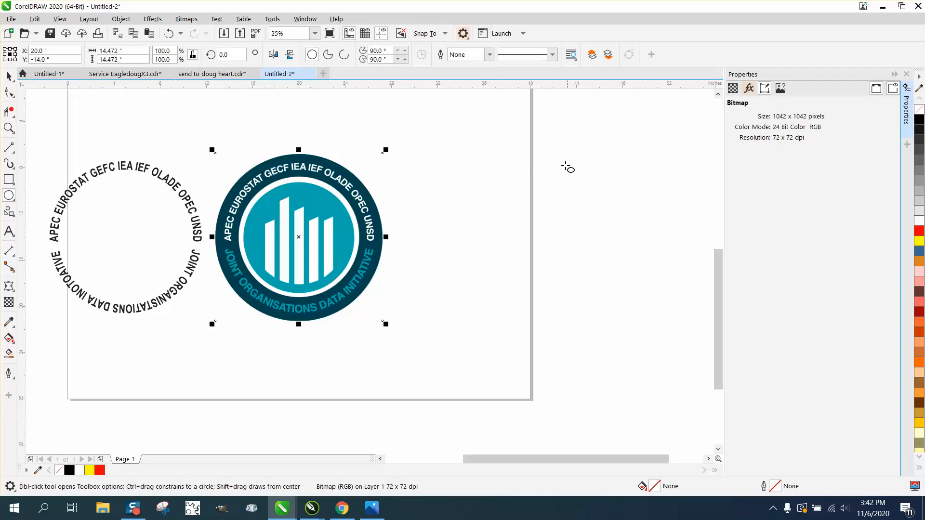
drag(568, 167, 403, 325)
click(104, 51)
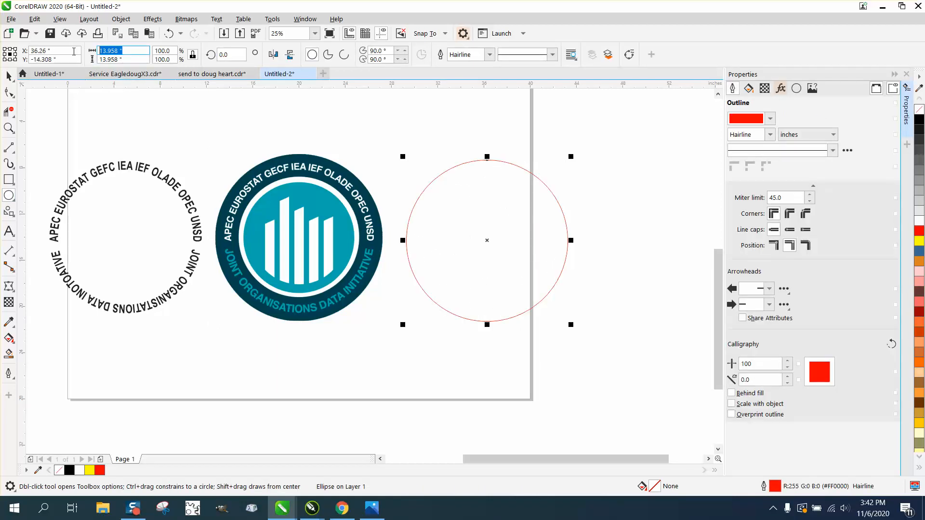
text(14.47)
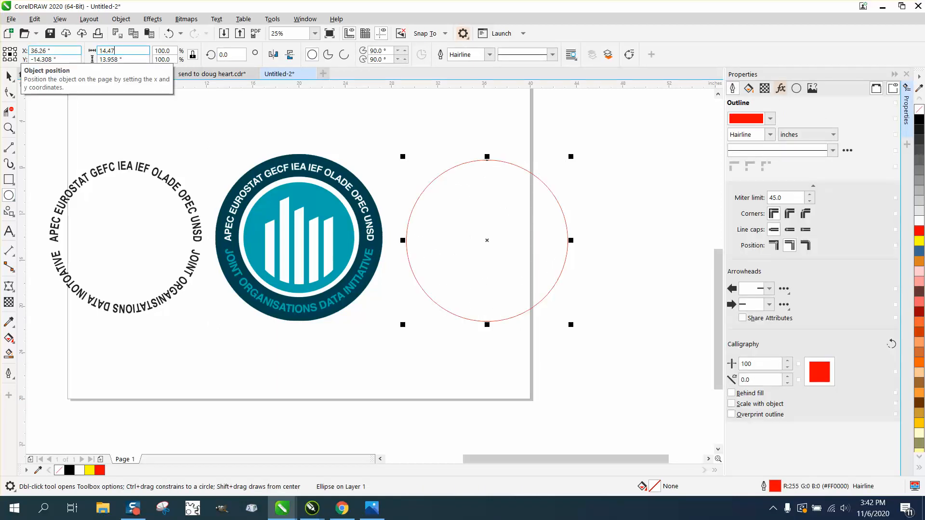
text(2)
key(Return)
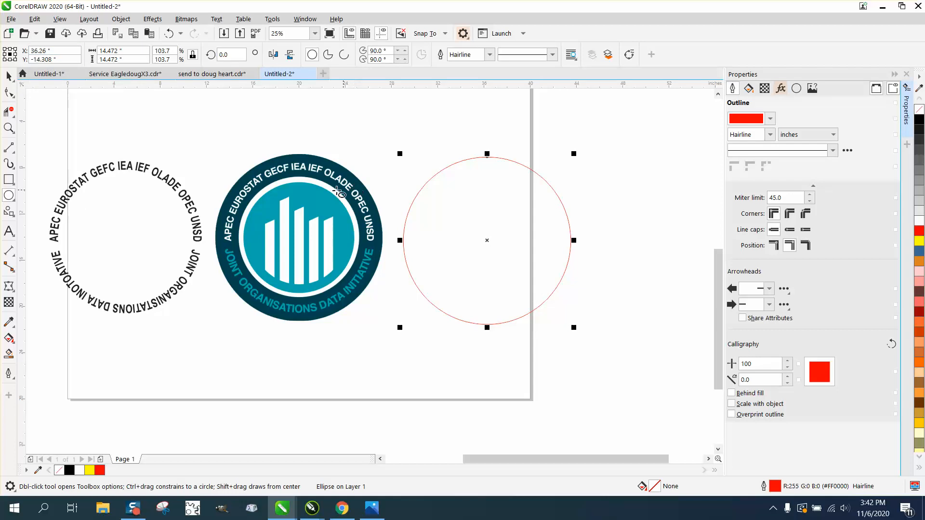
key(p)
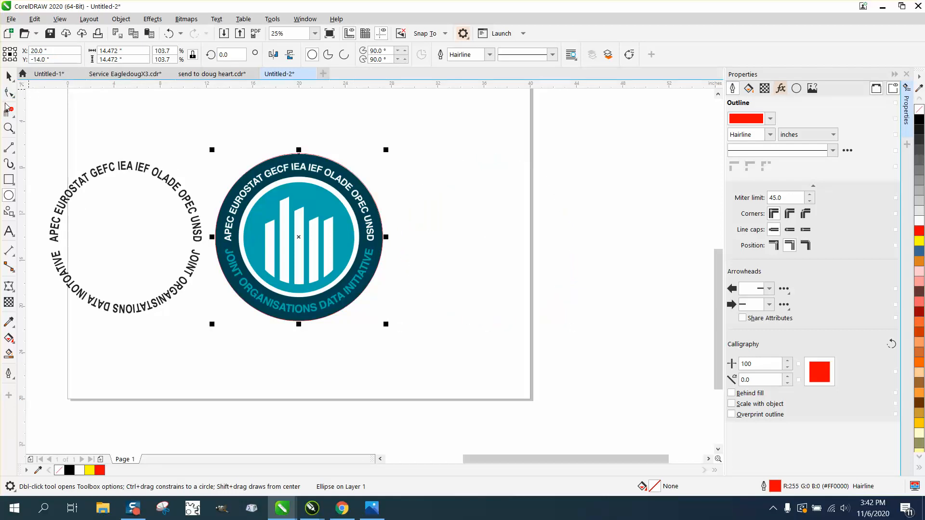
Step: Make a concentric copy of the circle scaled down to about 10.52 inches, matching the outer edge of the logo's white ring
click(8, 128)
drag(169, 133, 546, 407)
key(space)
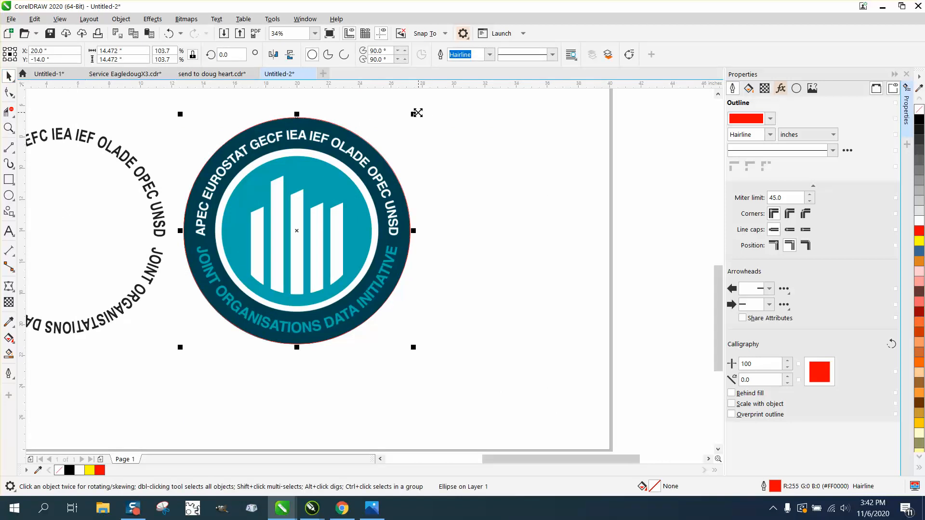
drag(414, 114, 389, 146)
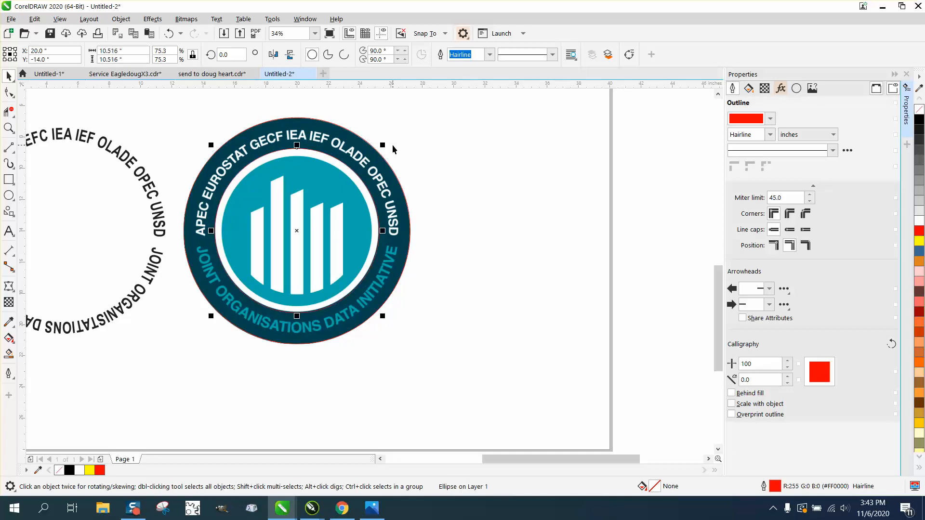
Step: Repeat the scaled duplicate and resize the new circle to about 9.53 inches, matching the edge of the logo's teal disc
key(ctrl+r)
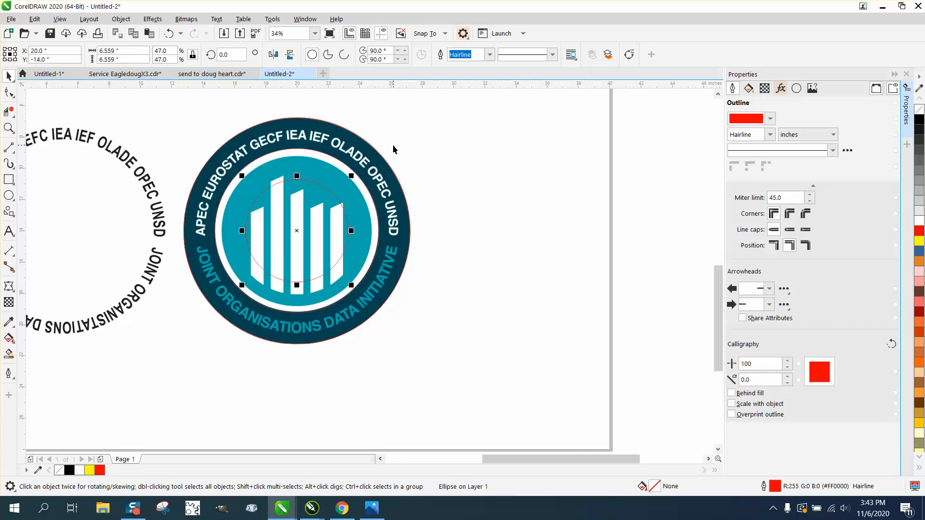
drag(351, 176, 379, 155)
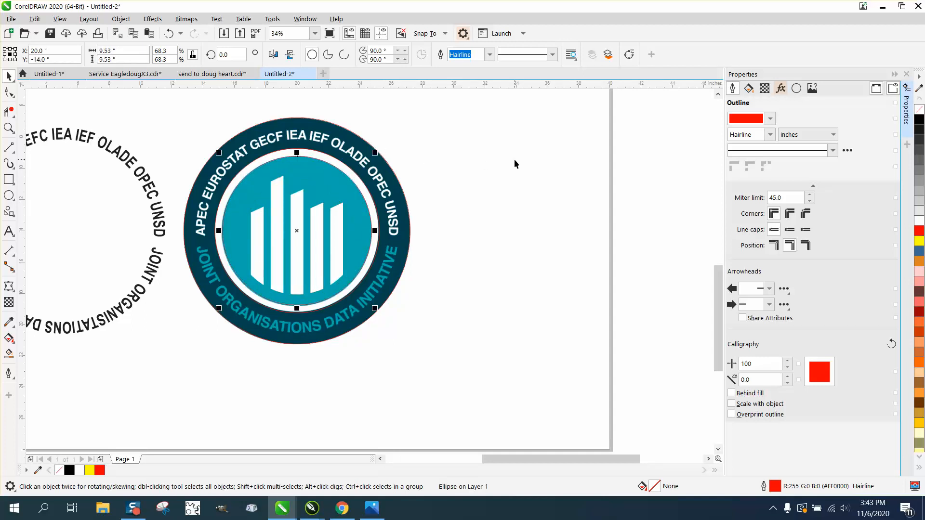
scroll(483, 161, down, 3)
click(502, 165)
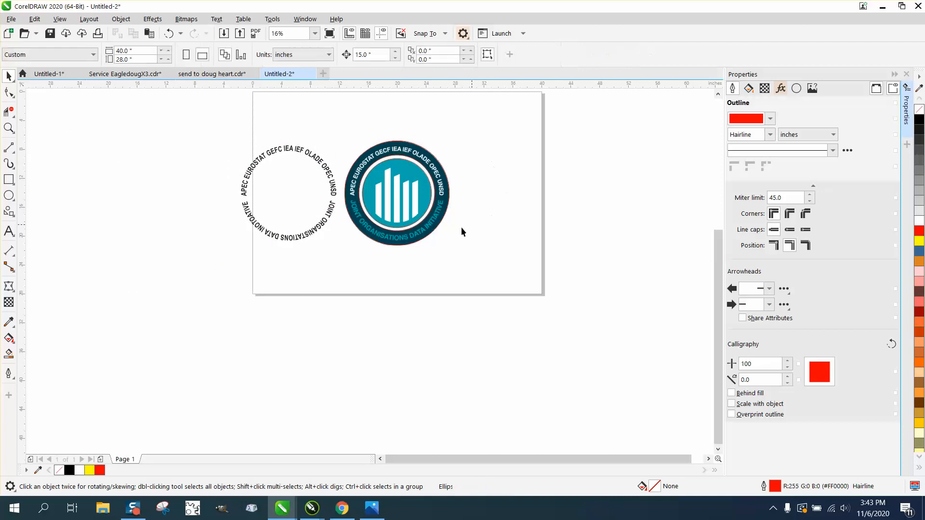
Step: Move the outer, middle and inner circles one by one 15 inches right, clear of the logo bitmap
click(432, 232)
key(Right)
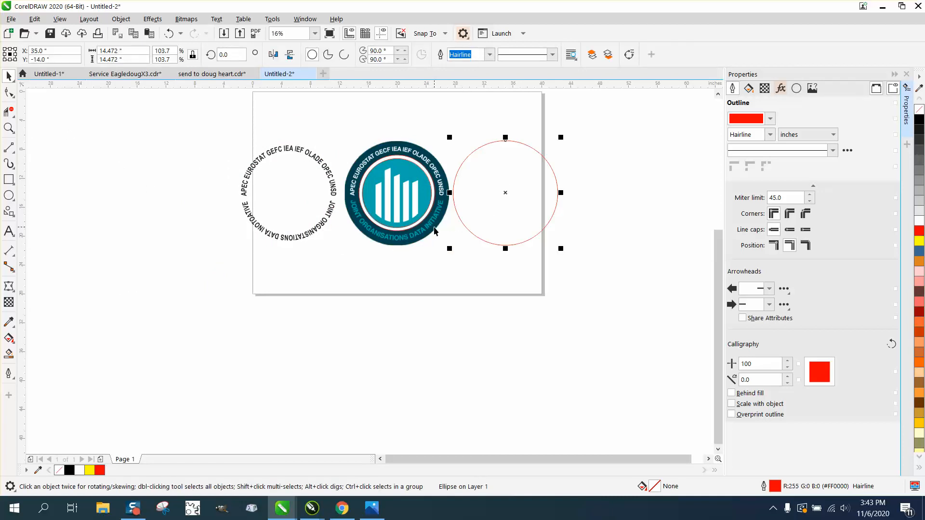
click(415, 225)
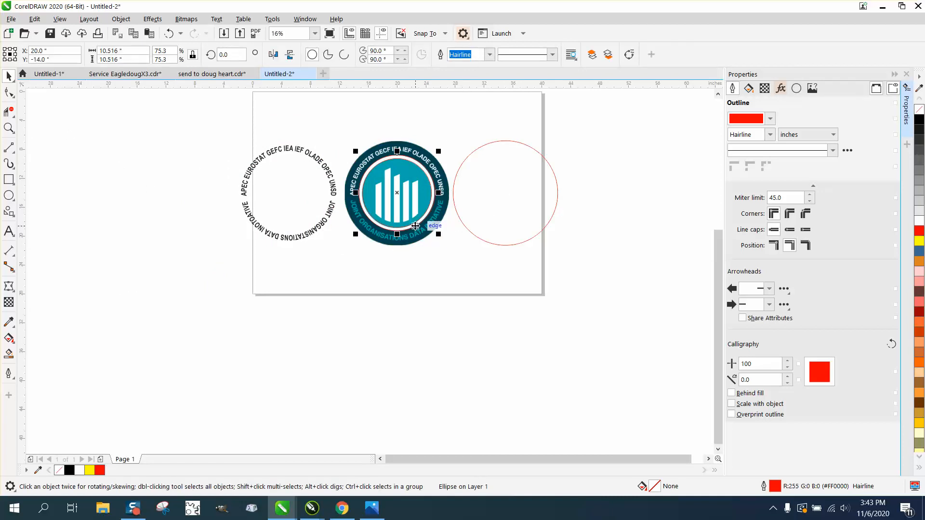
key(Right)
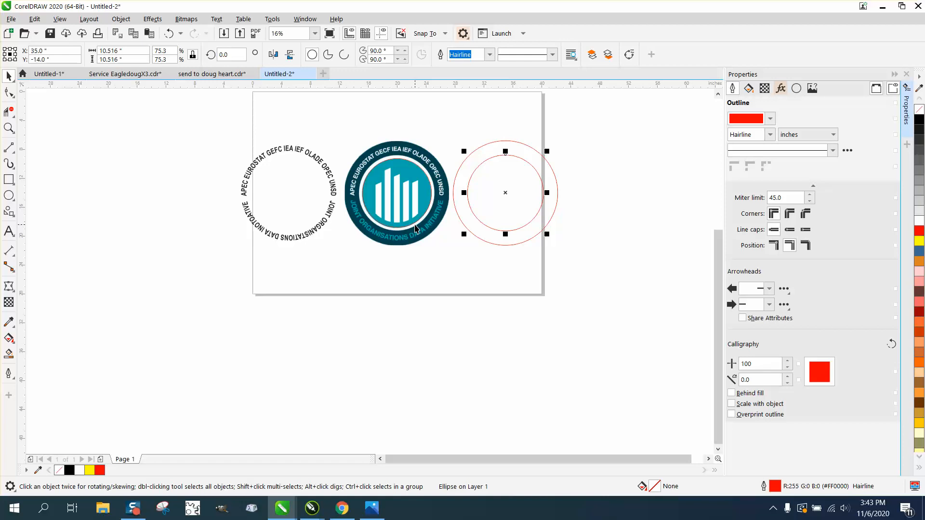
click(429, 183)
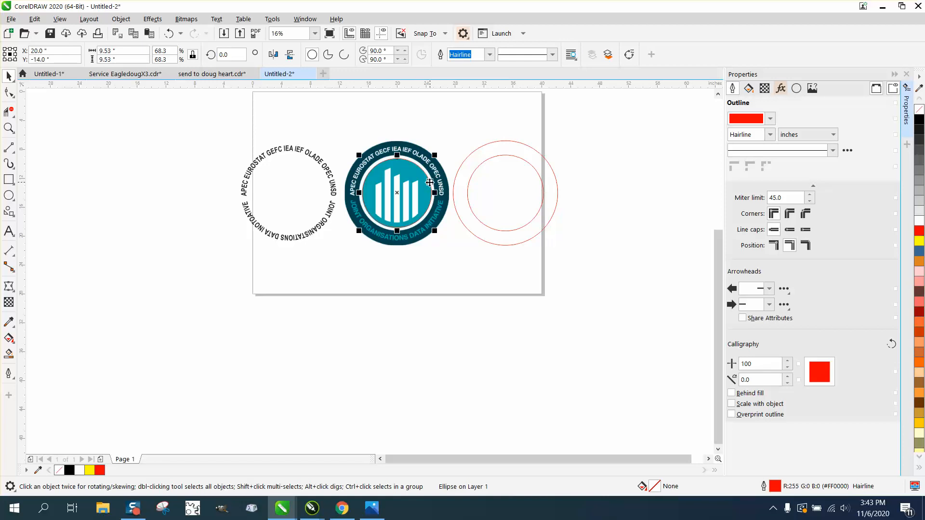
key(Right)
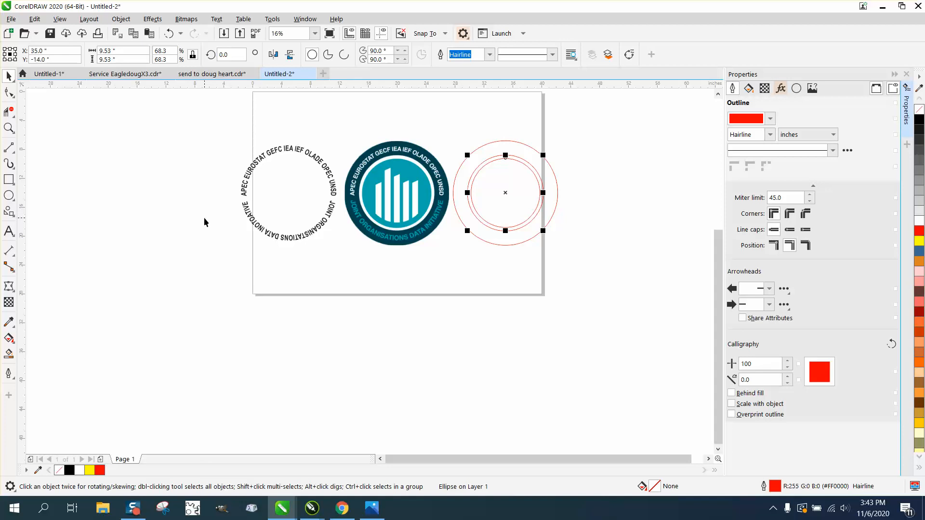
Step: Remove the fill from the grouped curved texts and give their letters a black outline
drag(234, 126, 351, 258)
click(919, 110)
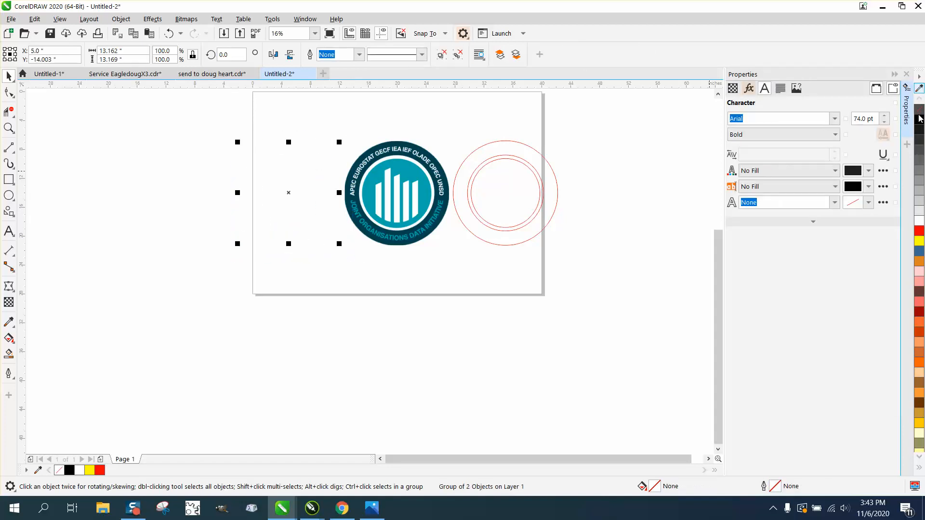
right_click(917, 122)
drag(450, 128, 599, 273)
click(612, 225)
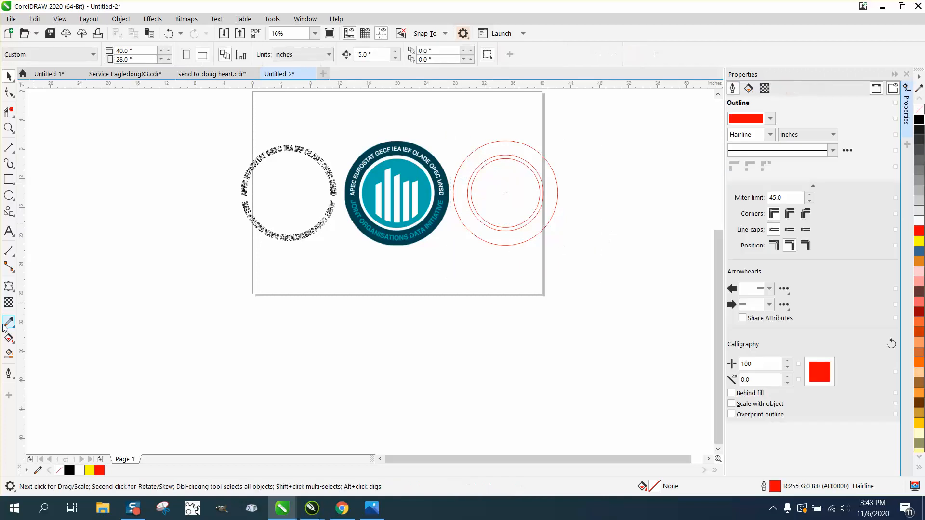
Step: Smart Fill the band between the outer and middle circles with black and move the ring and circles 30 inches left onto the curved texts
click(8, 354)
click(467, 217)
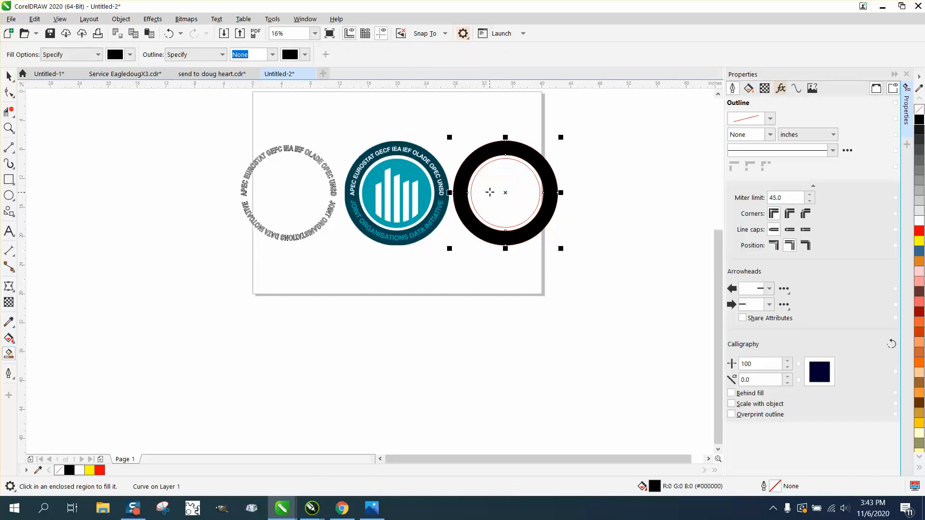
click(9, 76)
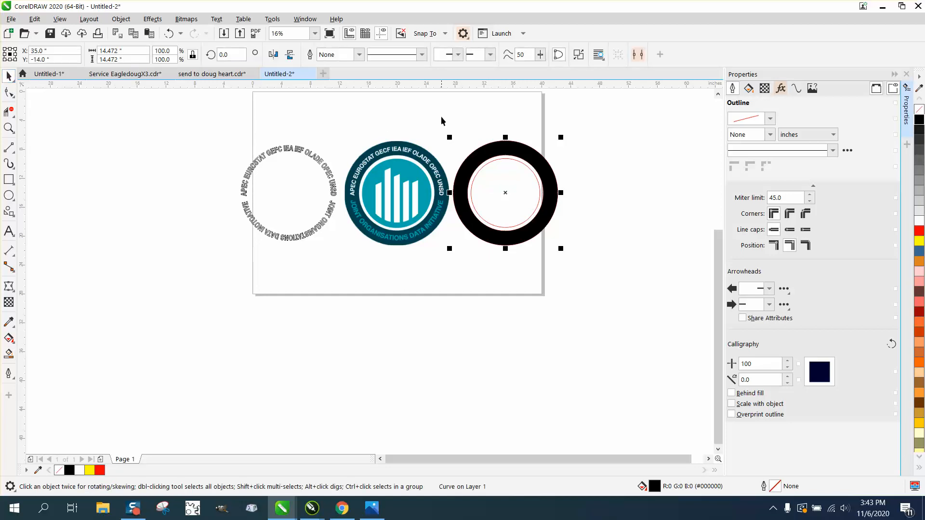
drag(441, 124, 609, 269)
key(Left)
key(Left)
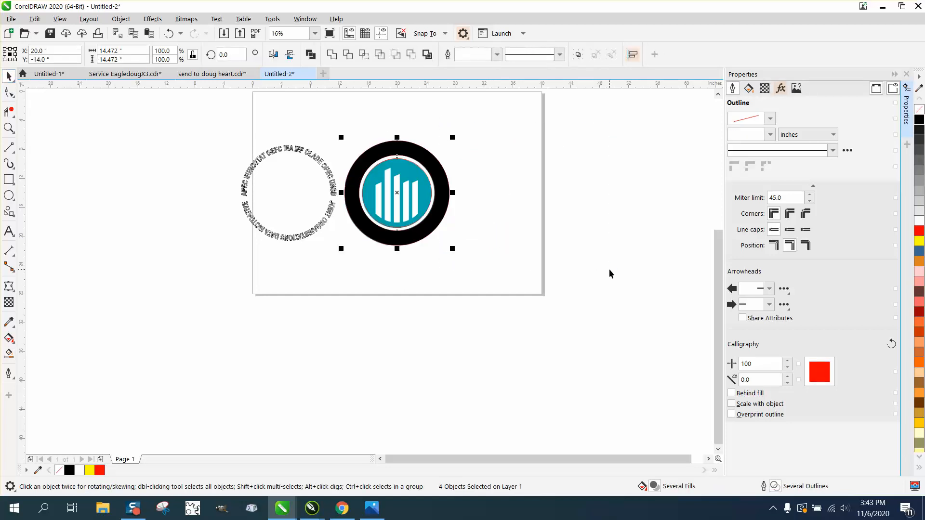
Step: Send the black ring and circles to the back of the page and move them 15 inches left, off the curved texts
click(121, 19)
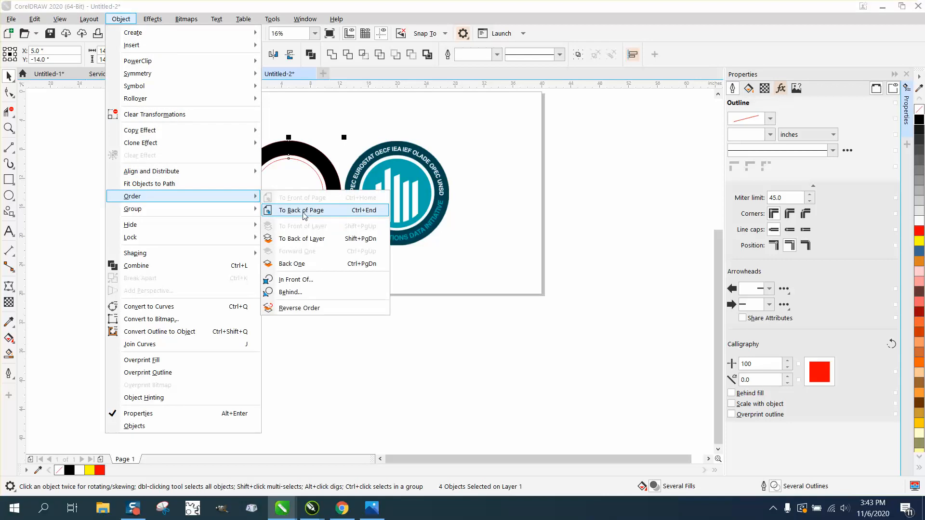
click(289, 209)
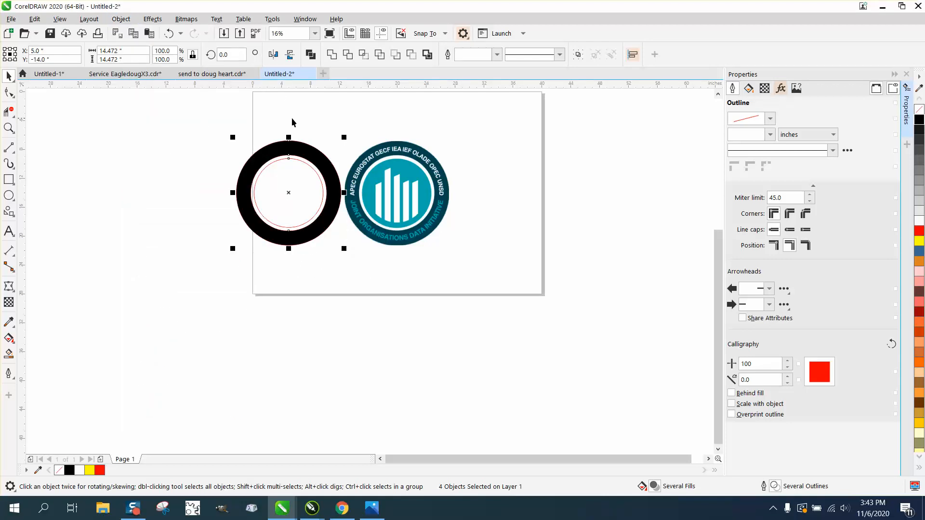
key(Left)
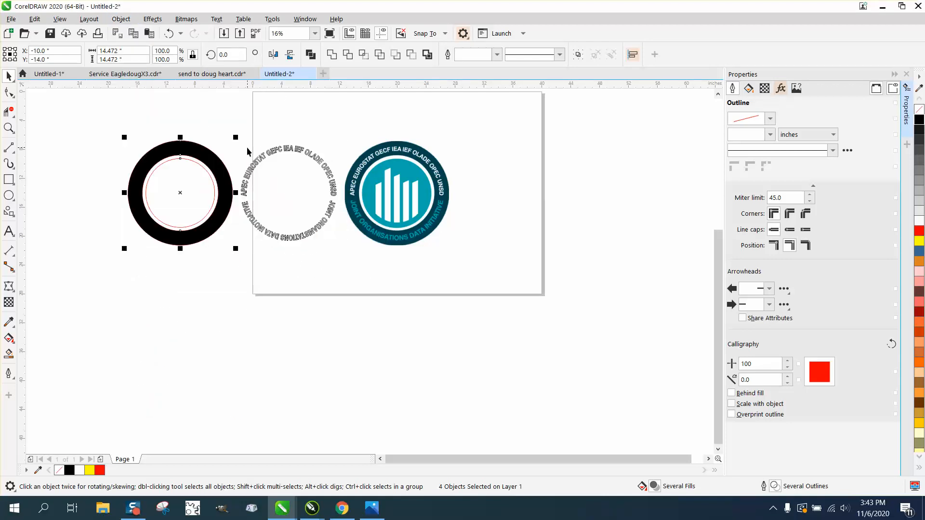
drag(234, 131, 235, 133)
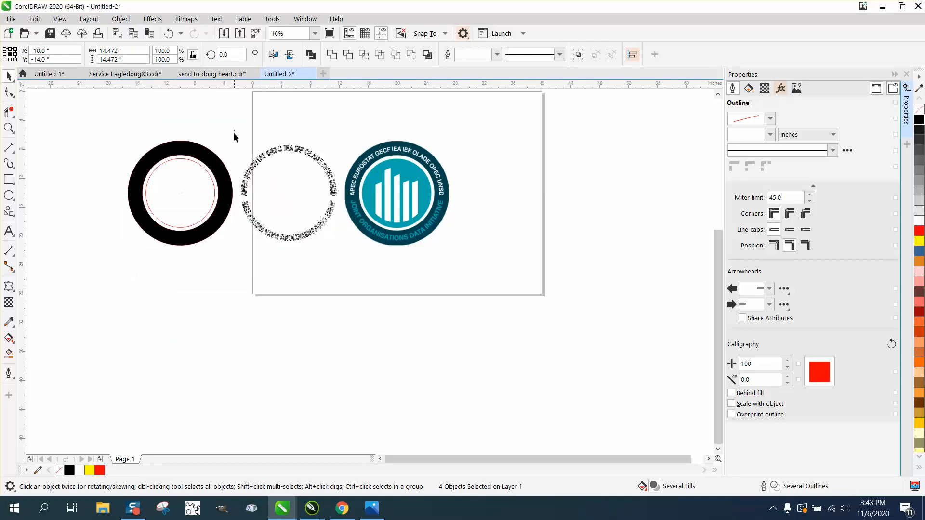
Step: Remove the ring's black fill and give it a black hairline outline
click(221, 172)
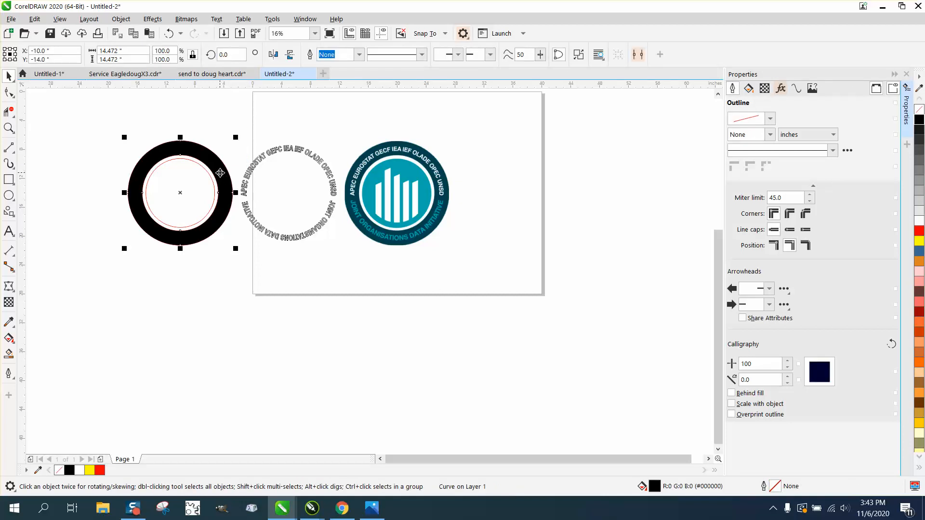
click(918, 110)
right_click(919, 119)
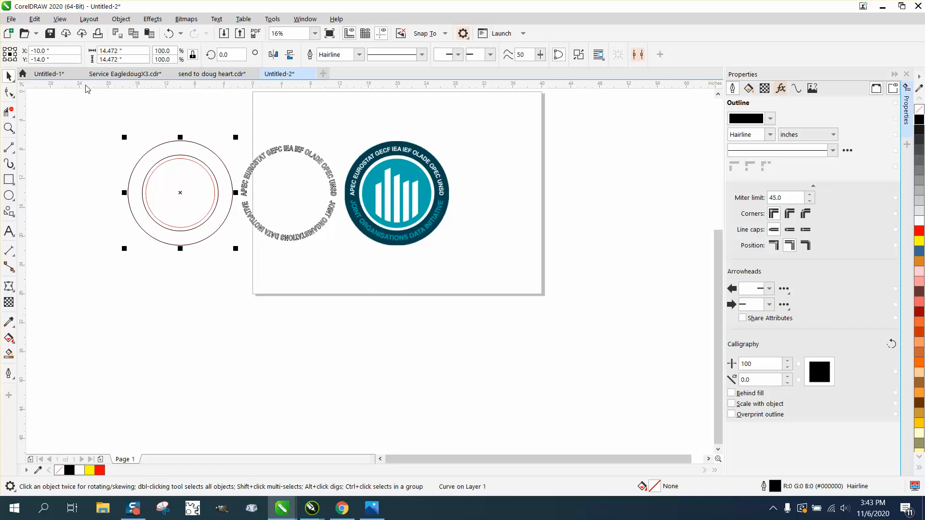
Step: Move the ring and circles 15 inches right around the curved texts and Smart Fill the band around the letters with black
drag(82, 103, 257, 259)
key(c)
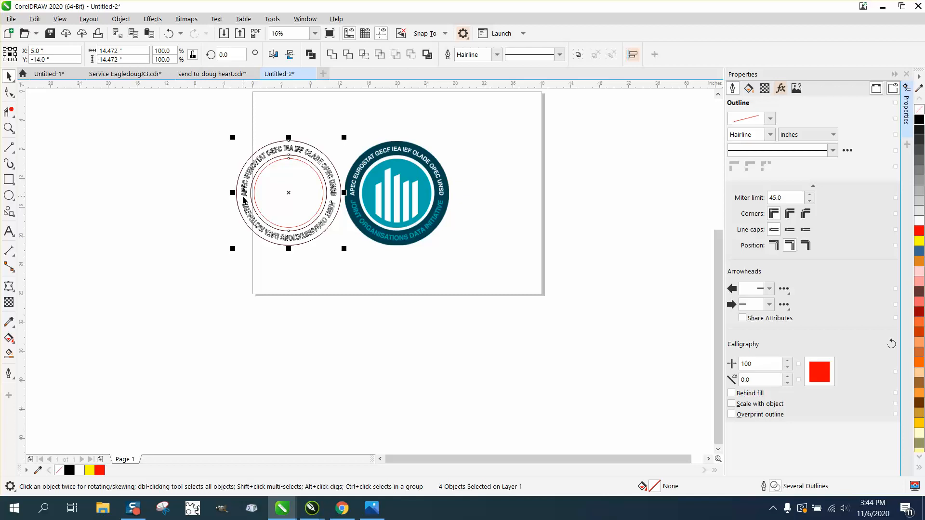
click(9, 354)
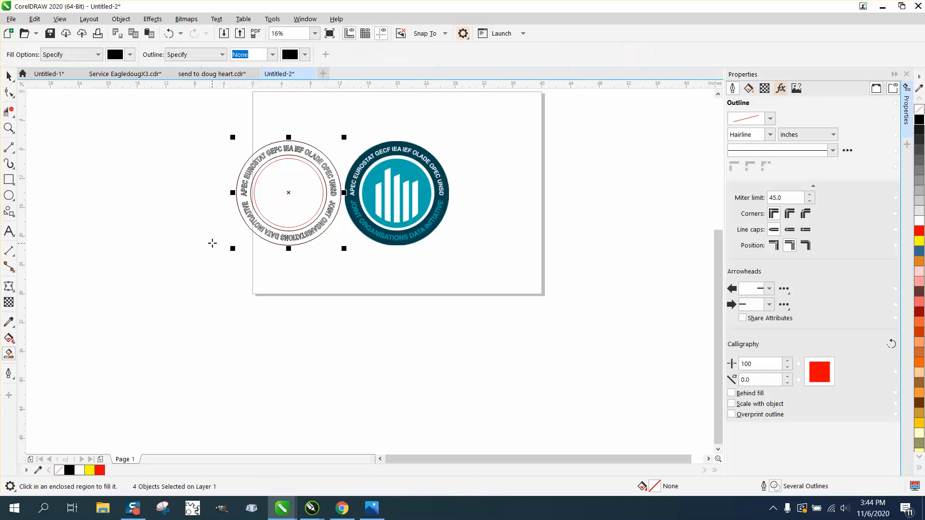
click(238, 199)
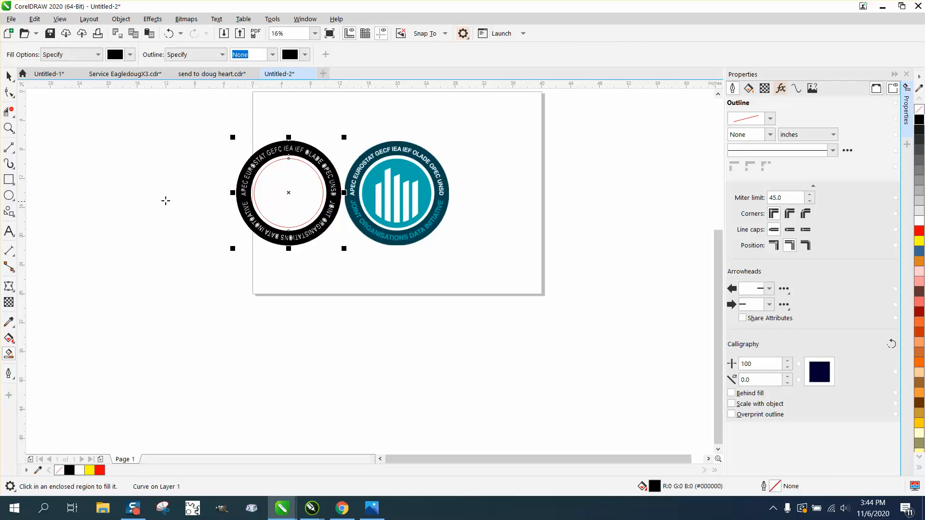
Step: Smart Fill the enclosed holes of the letters in EUROSTAT, IEA, OLADE and OPEC with black
click(9, 127)
drag(236, 130, 354, 192)
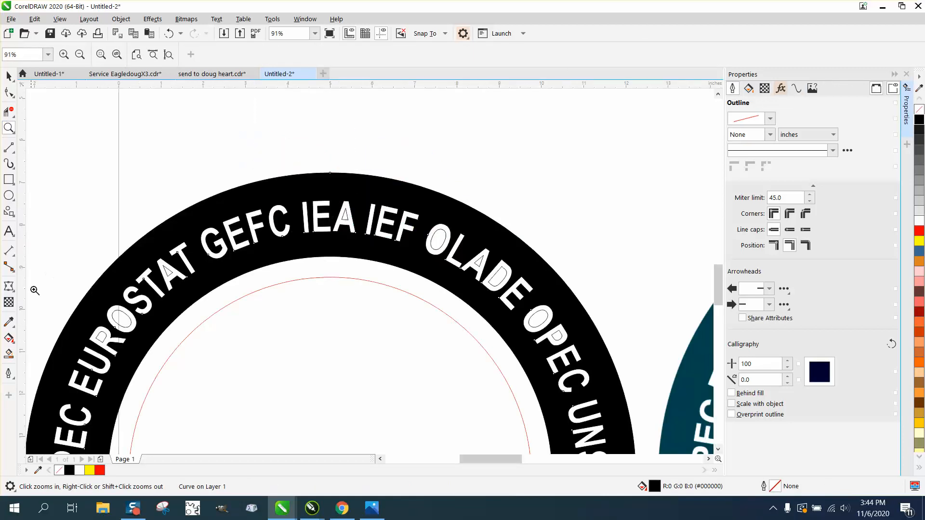
click(9, 354)
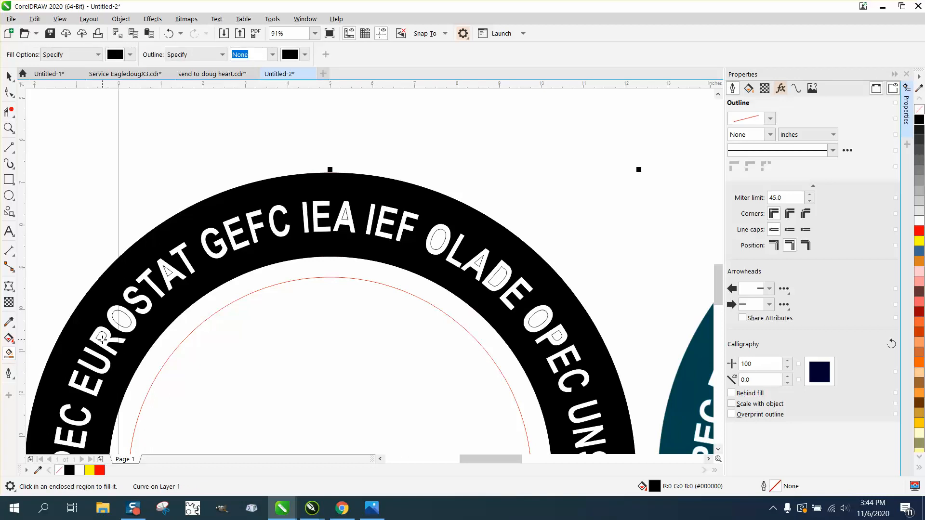
click(123, 321)
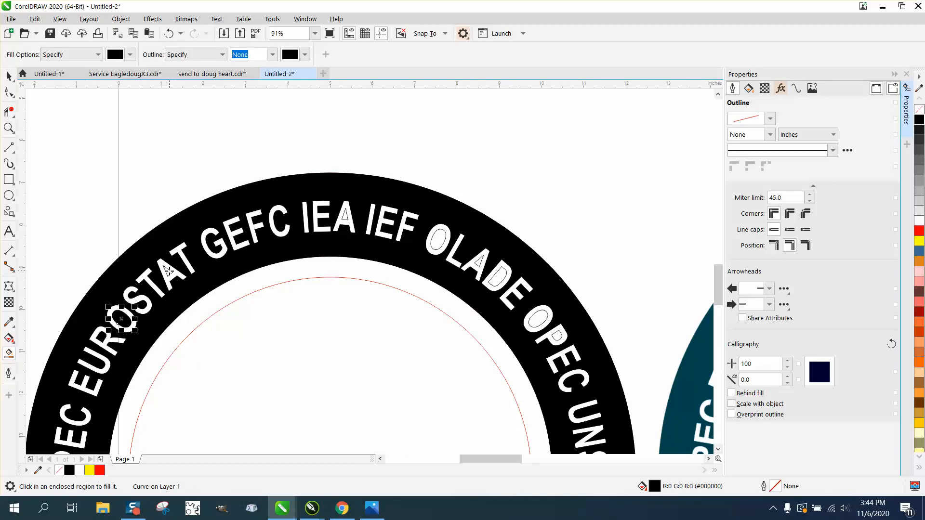
click(168, 270)
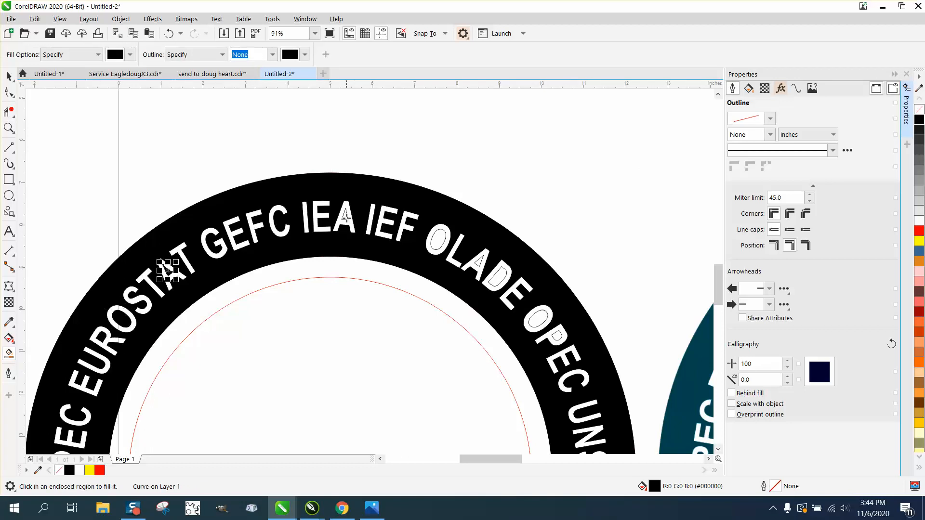
click(345, 216)
click(440, 237)
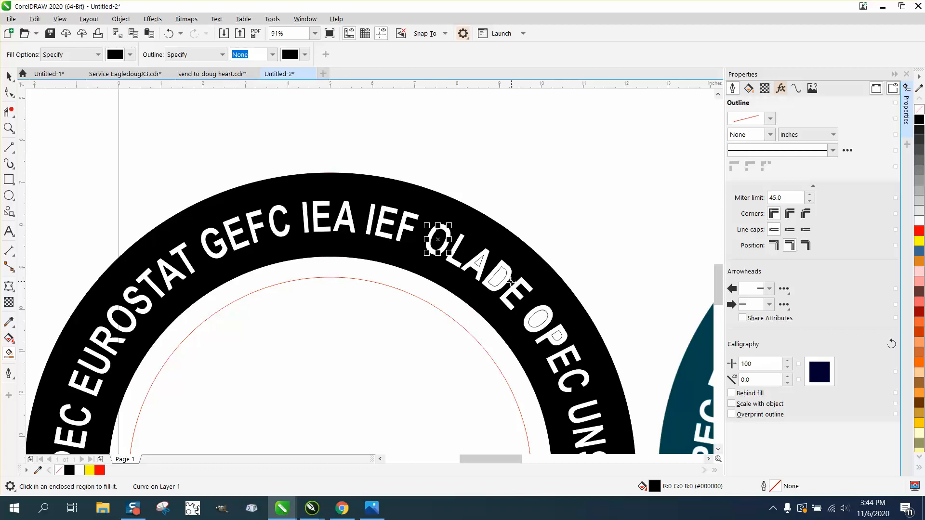
click(493, 277)
click(479, 261)
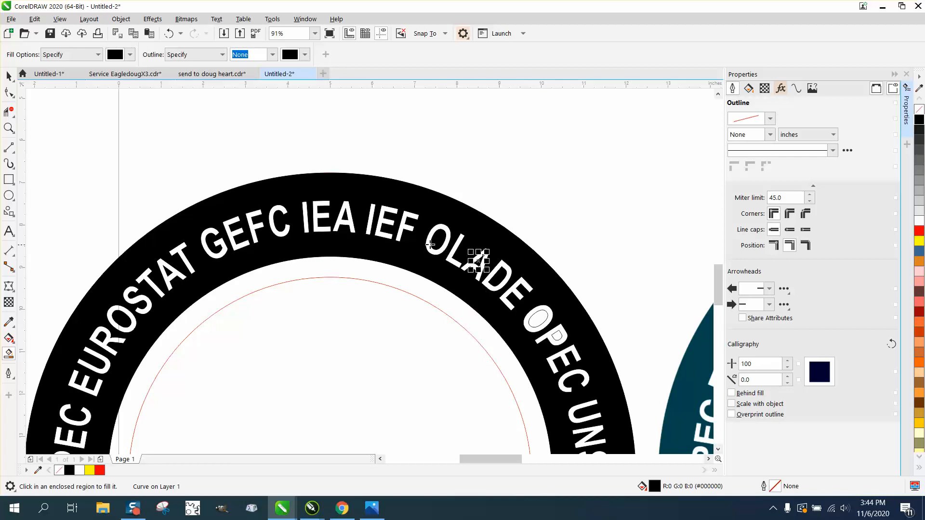
click(539, 317)
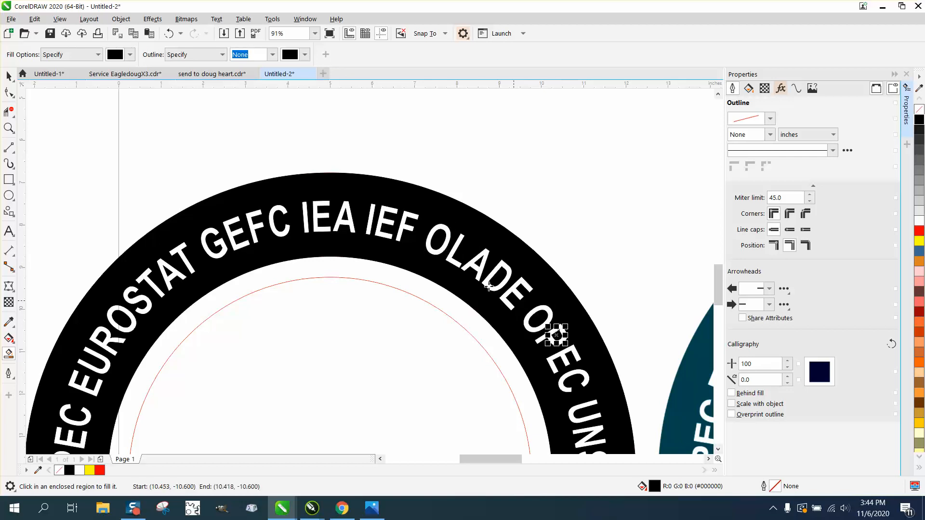
Step: Smart Fill the holes of the D in UNSD and the P and A in APEC with black
scroll(558, 331, down, 2)
click(488, 378)
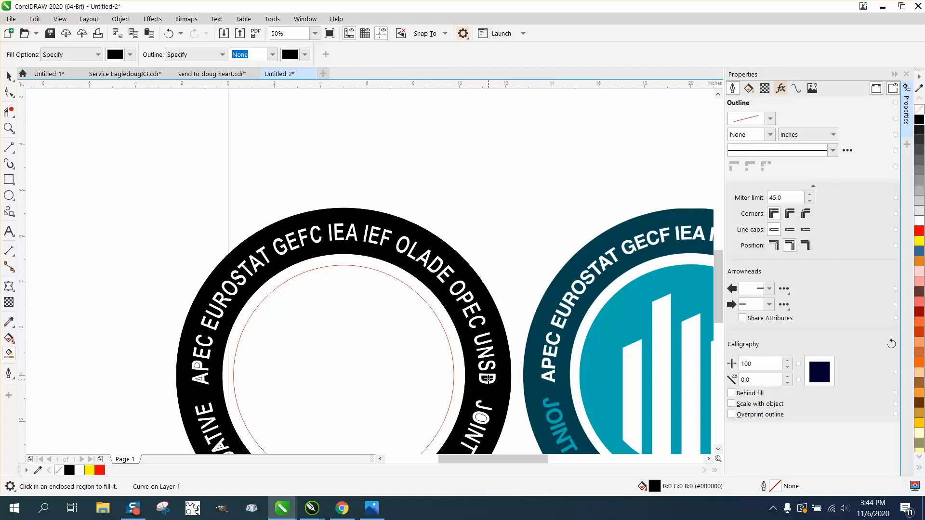
click(197, 365)
click(201, 379)
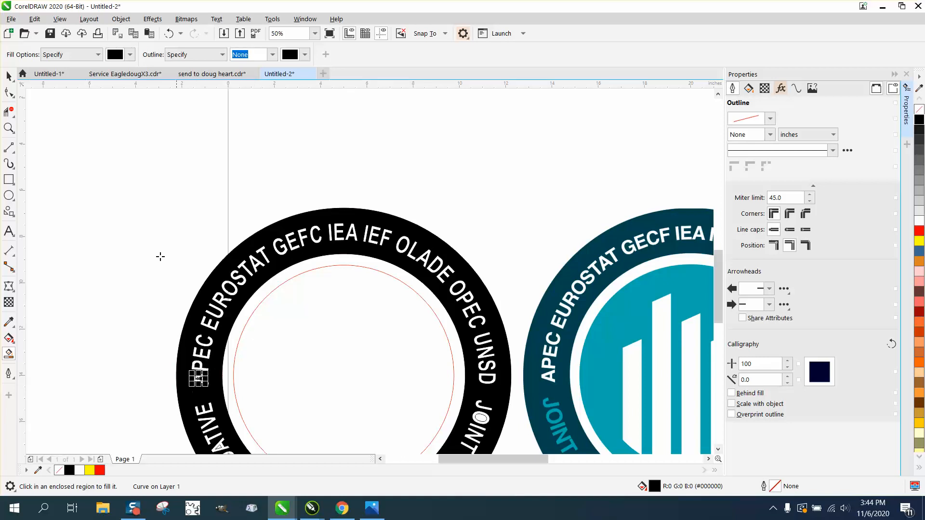
Step: Smart Fill the letter holes in the lower words INOTOATIVE and DATA with black
click(9, 129)
right_click(90, 167)
drag(107, 234, 377, 383)
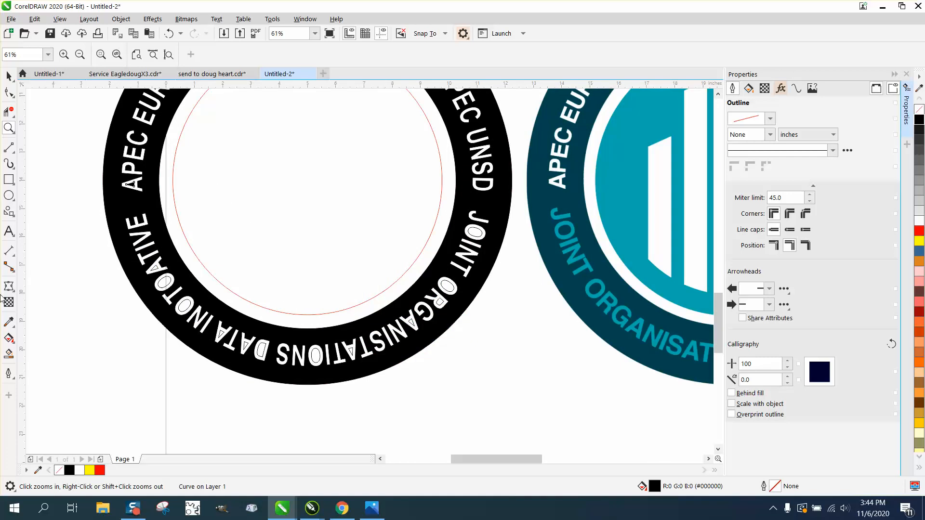
click(9, 354)
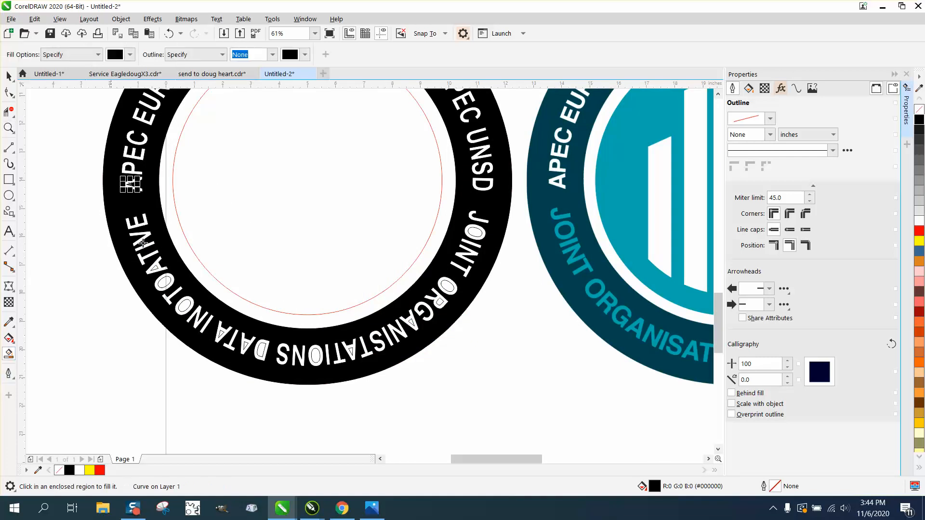
click(155, 268)
click(163, 282)
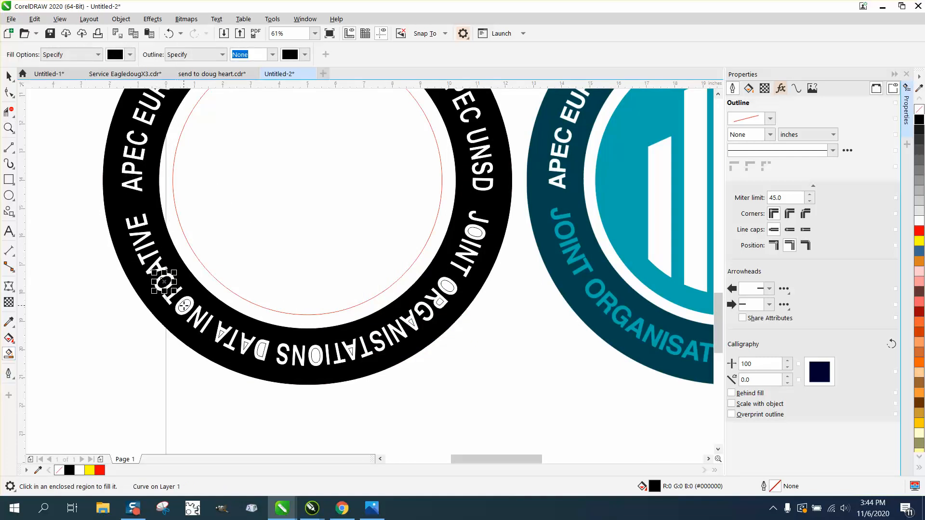
click(184, 305)
click(220, 333)
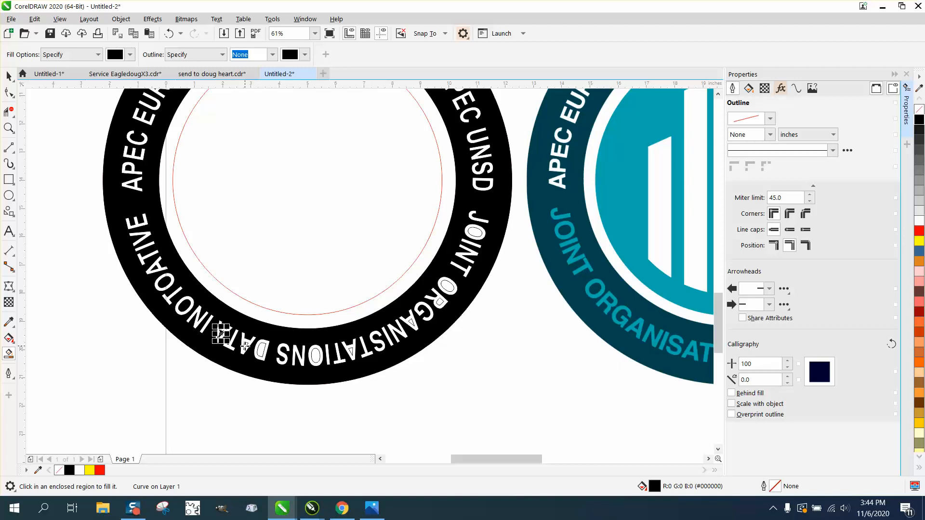
click(261, 350)
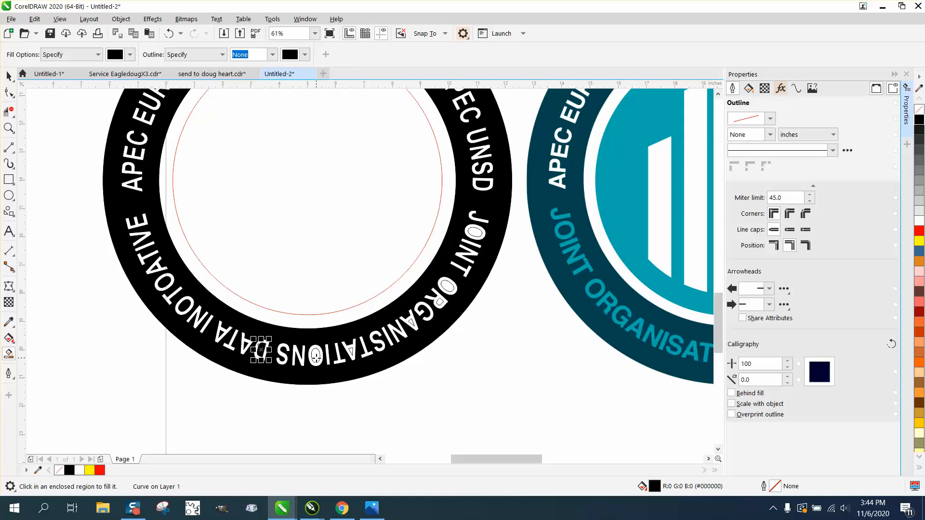
Step: Smart Fill the letter holes in ORGANISTATIONS and JOINT with black, undoing the misplaced fill on the A before refilling its hole
click(315, 356)
click(352, 352)
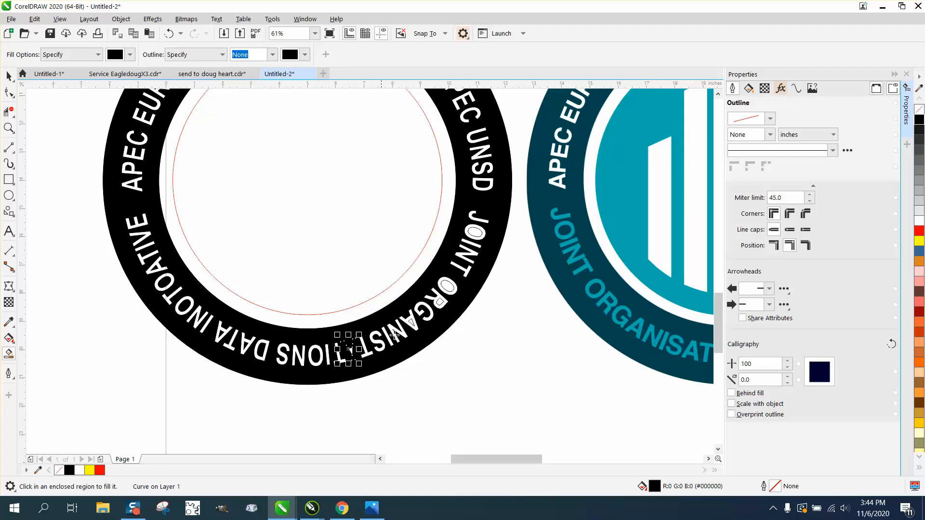
click(169, 33)
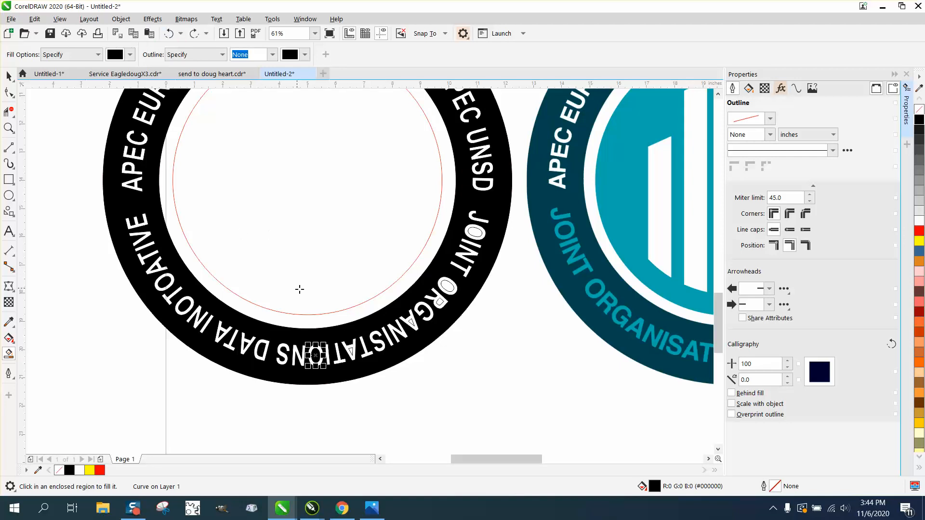
click(351, 351)
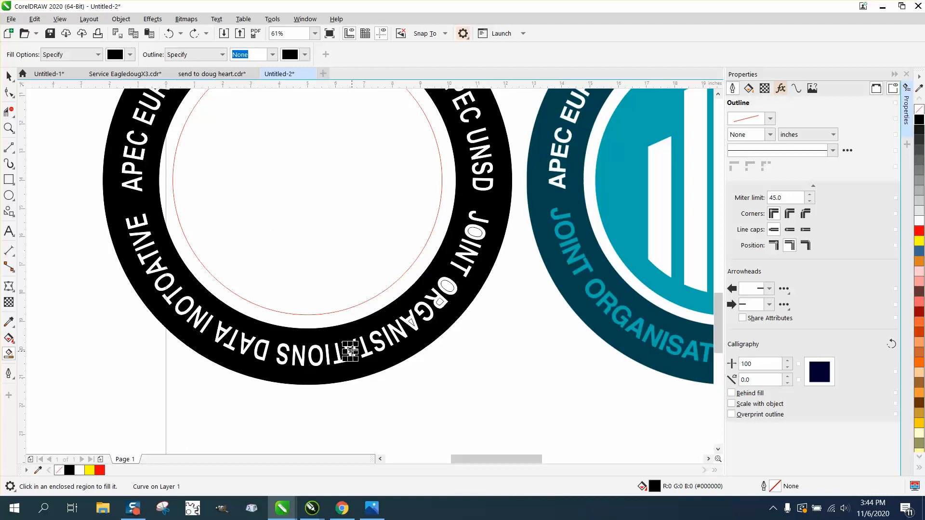
click(412, 322)
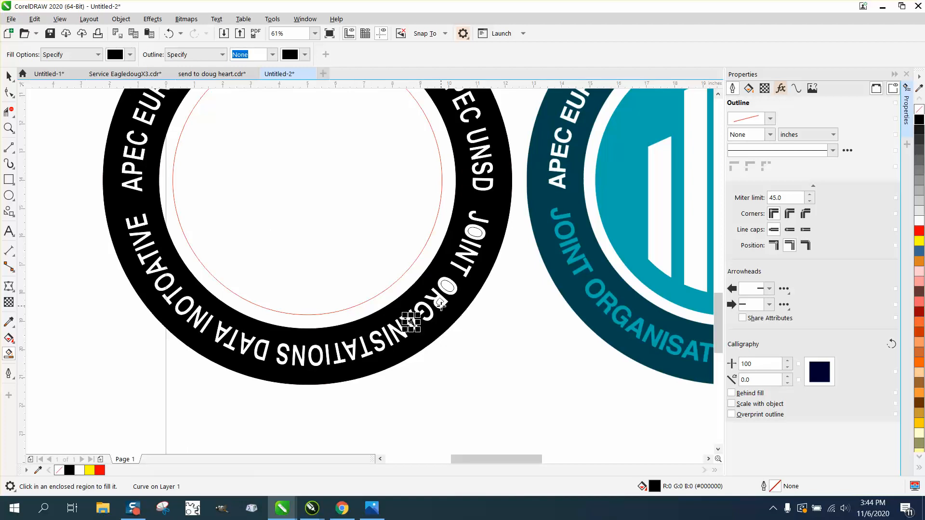
click(439, 302)
click(445, 285)
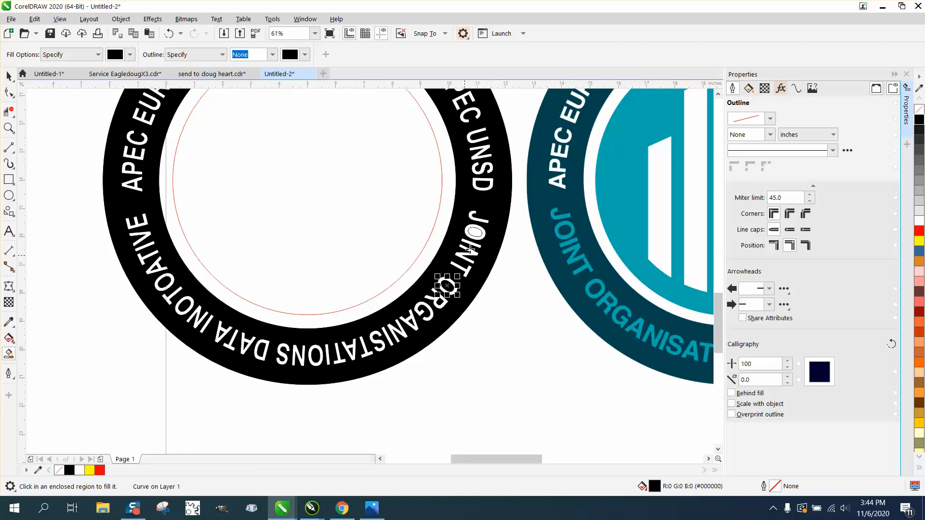
click(474, 233)
Step: Select the whole black ring with its lettering and circles and group it
scroll(334, 267, down, 2)
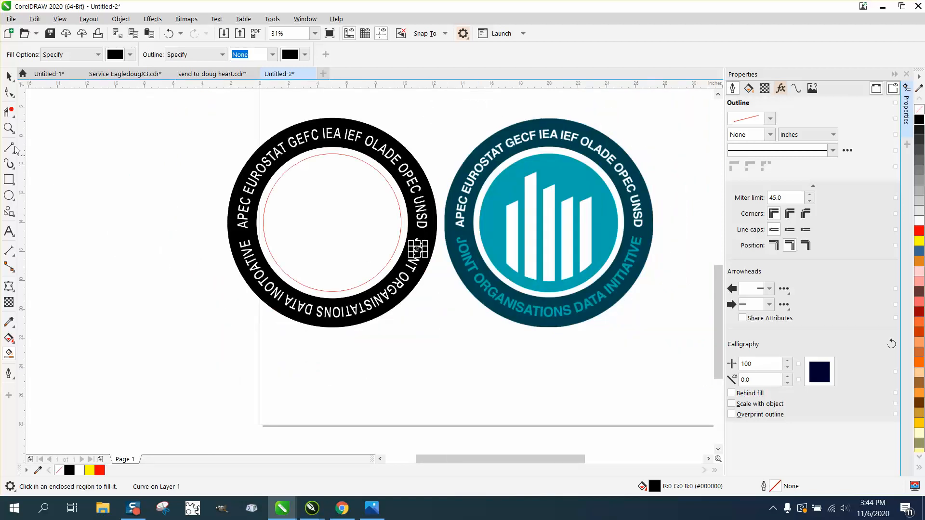
click(8, 76)
drag(161, 99, 459, 330)
key(ctrl+g)
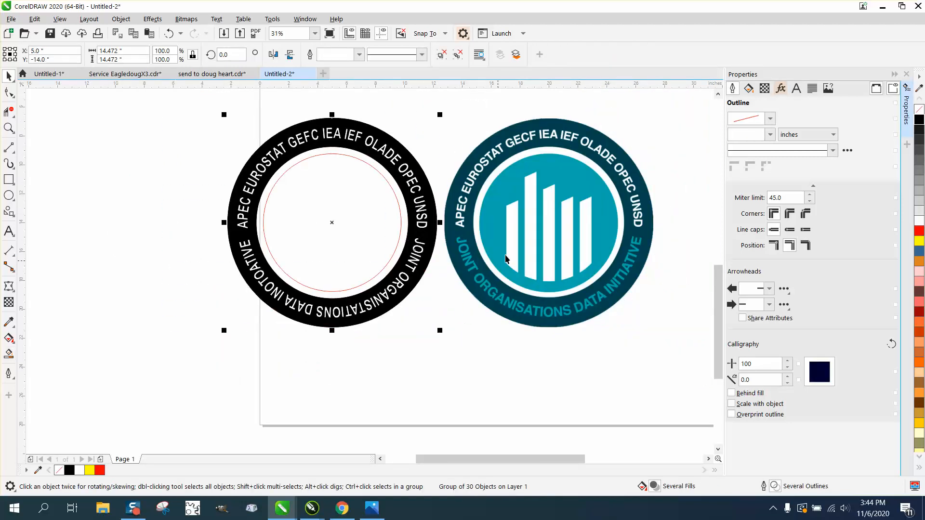
click(541, 233)
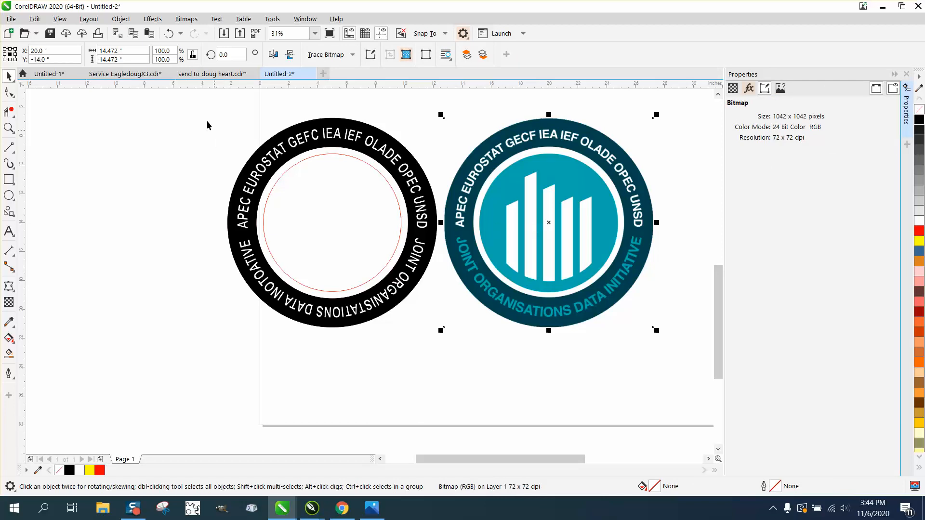
drag(193, 86, 466, 343)
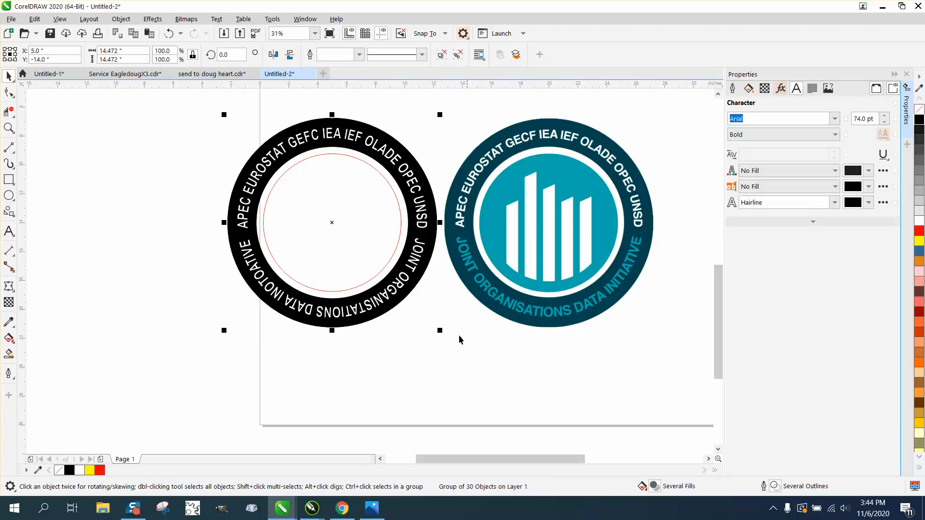
Step: Draw a rectangle about 0.84 by 7.3 inches over the tallest white bar of the reference logo
click(8, 128)
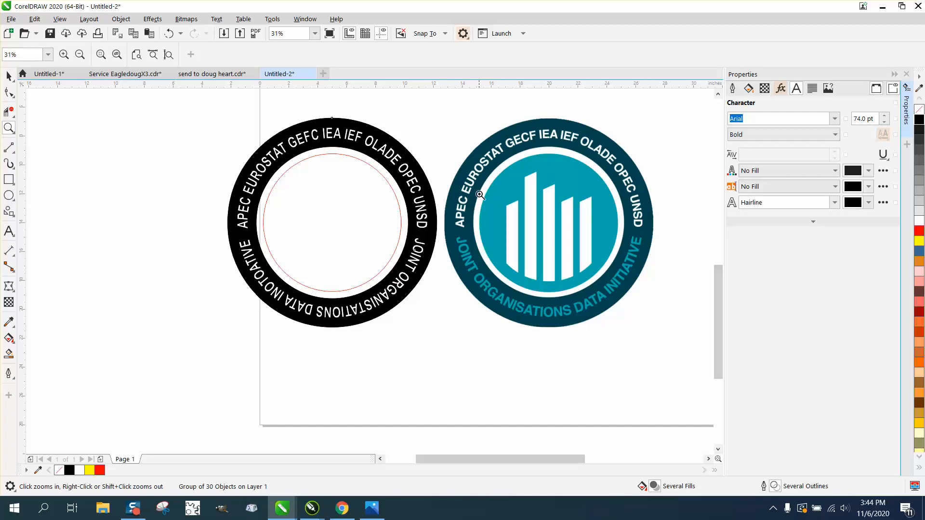
drag(454, 131, 713, 371)
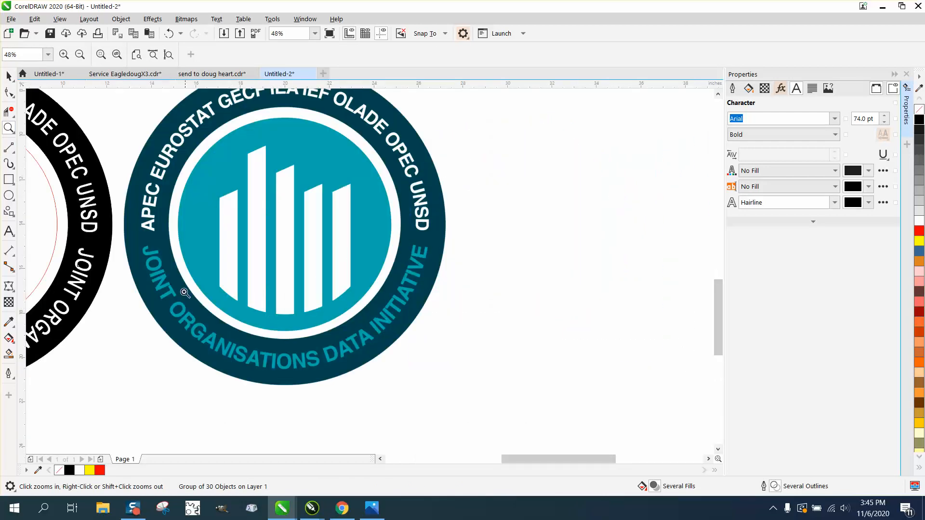
click(10, 181)
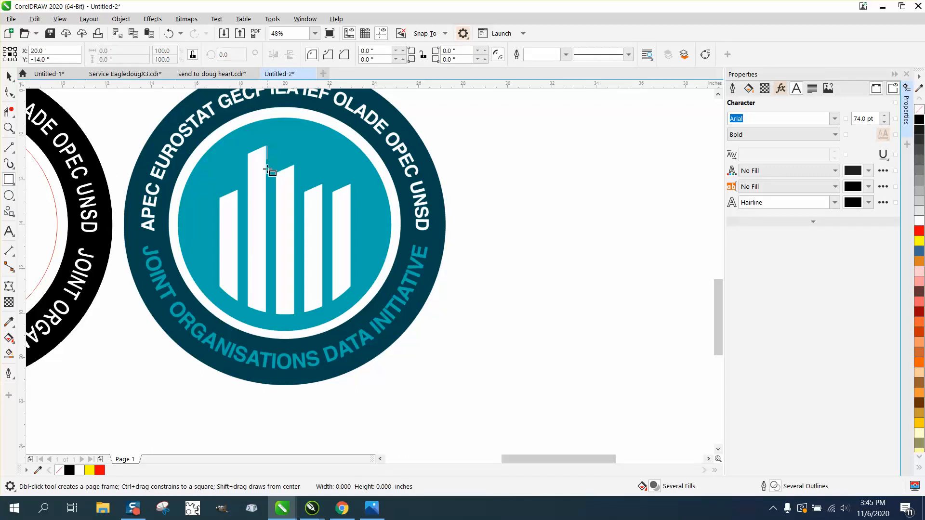
drag(268, 169, 248, 308)
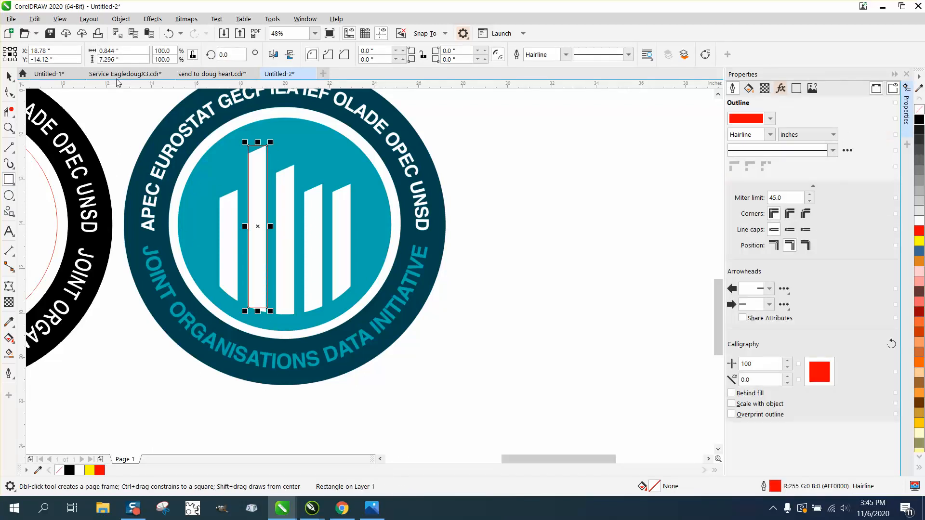
Step: Set the rectangle's width to 0.85 inches with its proportions locked
click(126, 50)
drag(125, 50, 97, 50)
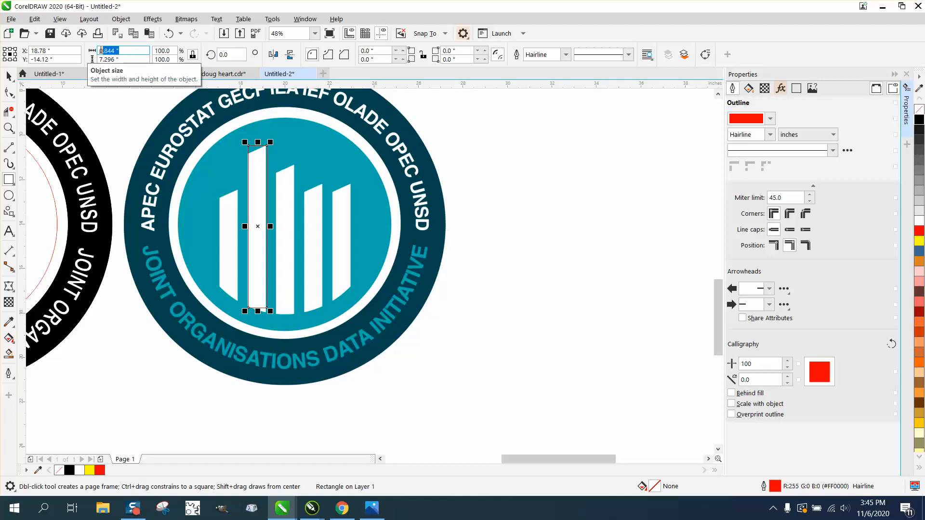
text(.85)
key(Return)
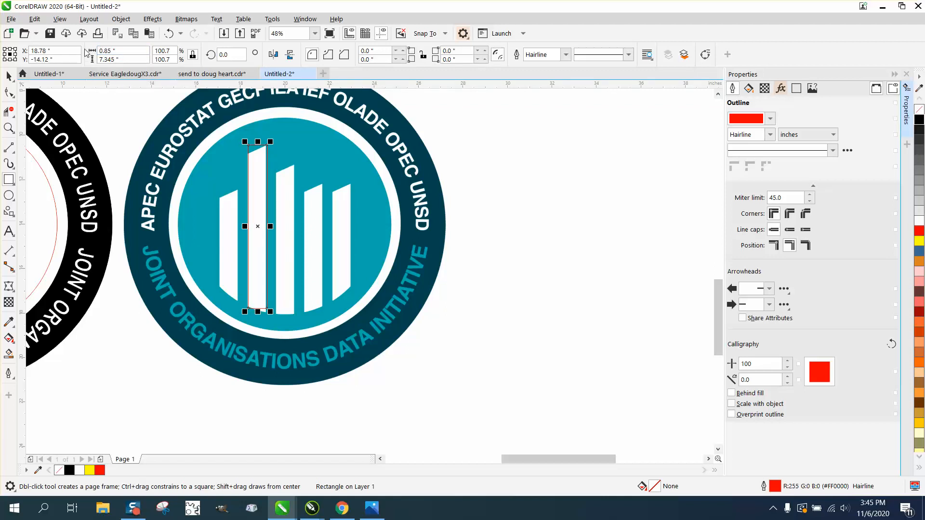
Step: Deselect everything and set the nudge distance to 0.001 inches
click(9, 128)
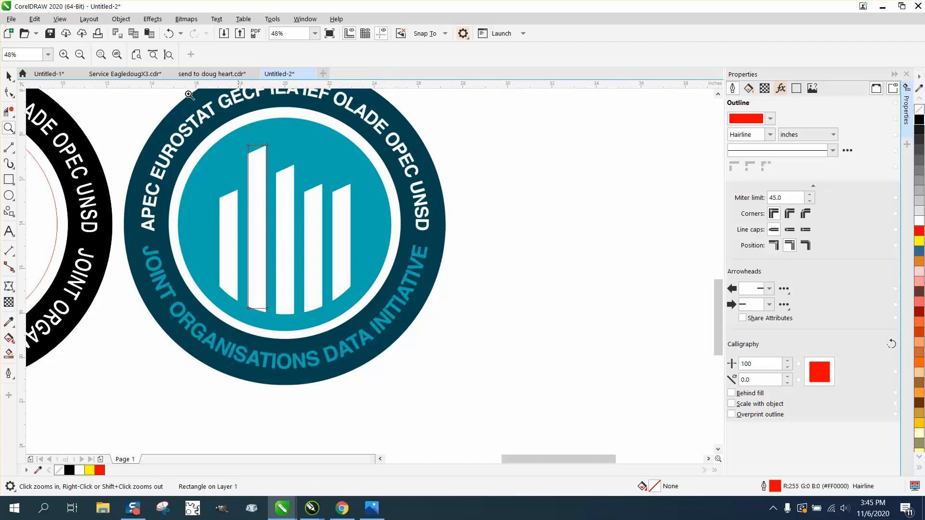
click(8, 76)
click(561, 152)
click(371, 54)
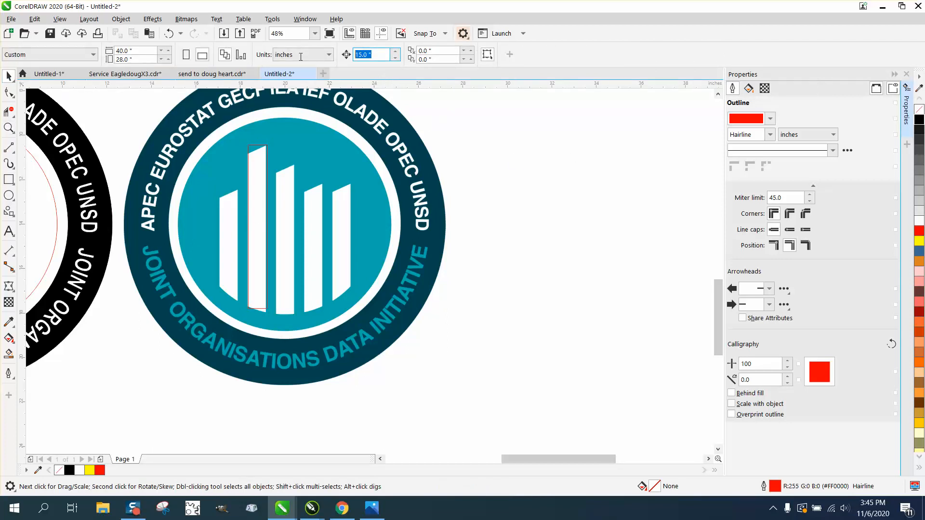
text(.001)
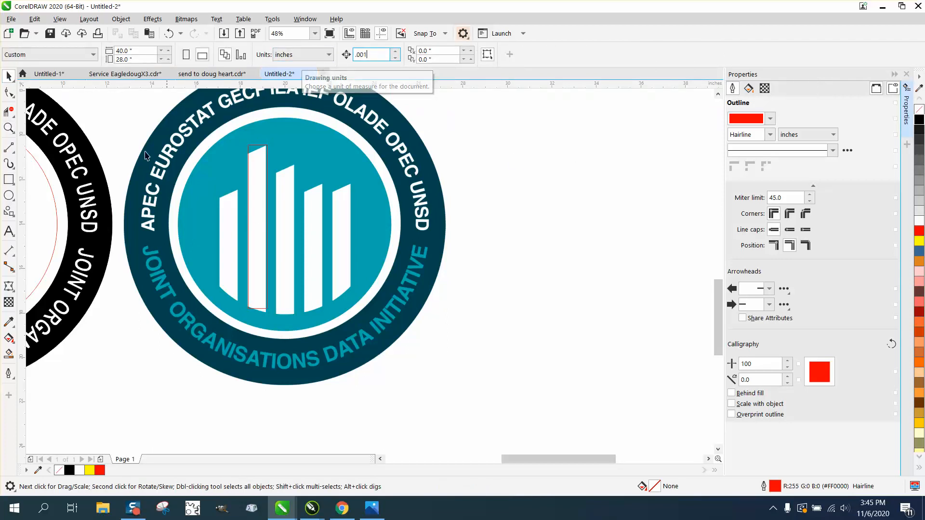
Step: Nudge the traced rectangle left and into line with the top and right edges of the tallest white bar
click(9, 128)
drag(234, 136, 364, 214)
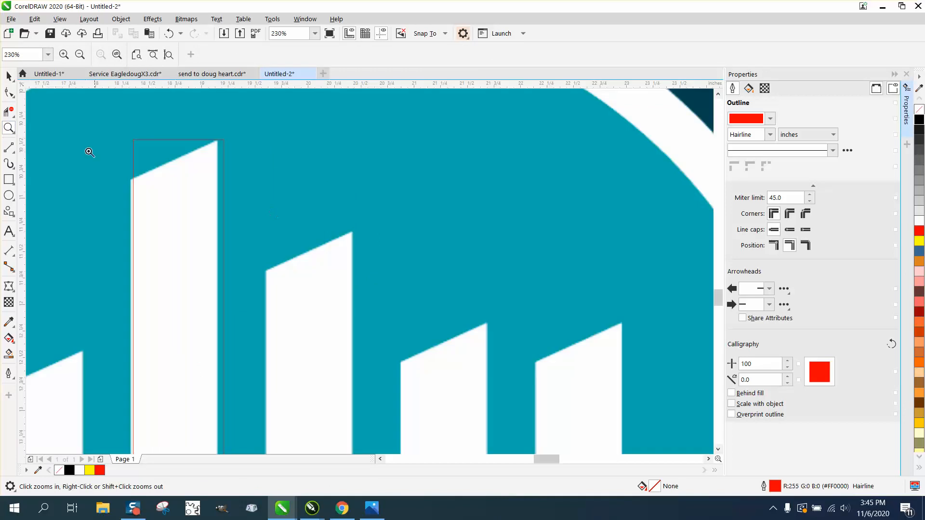
click(9, 76)
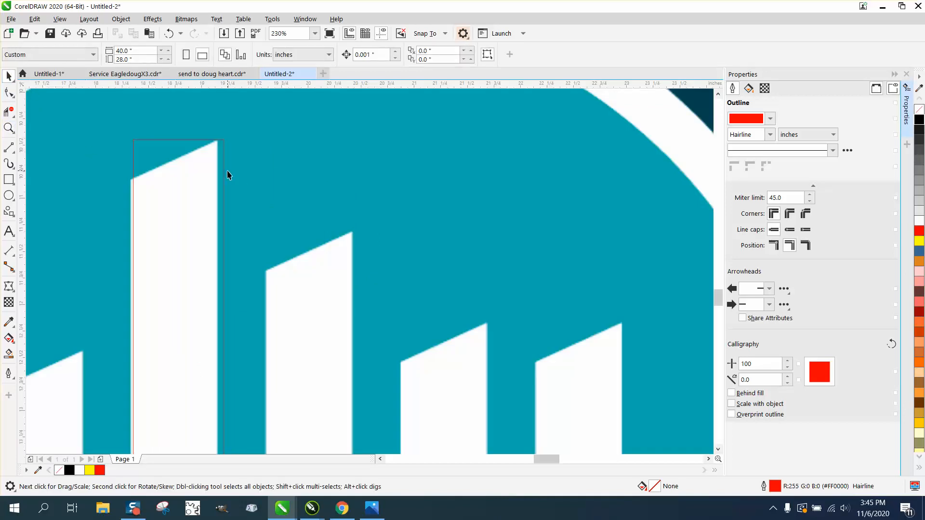
click(224, 170)
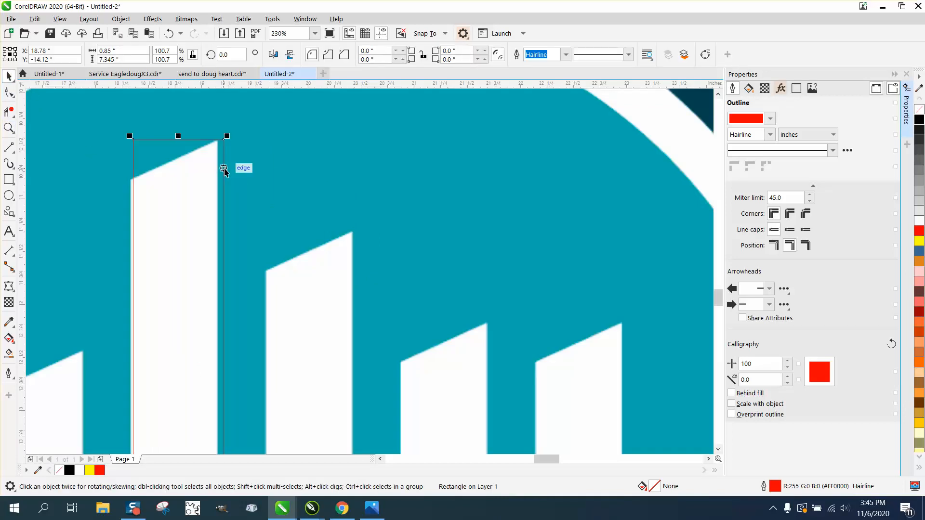
drag(223, 170, 223, 169)
key(Down)
key(Down)
key(Down)
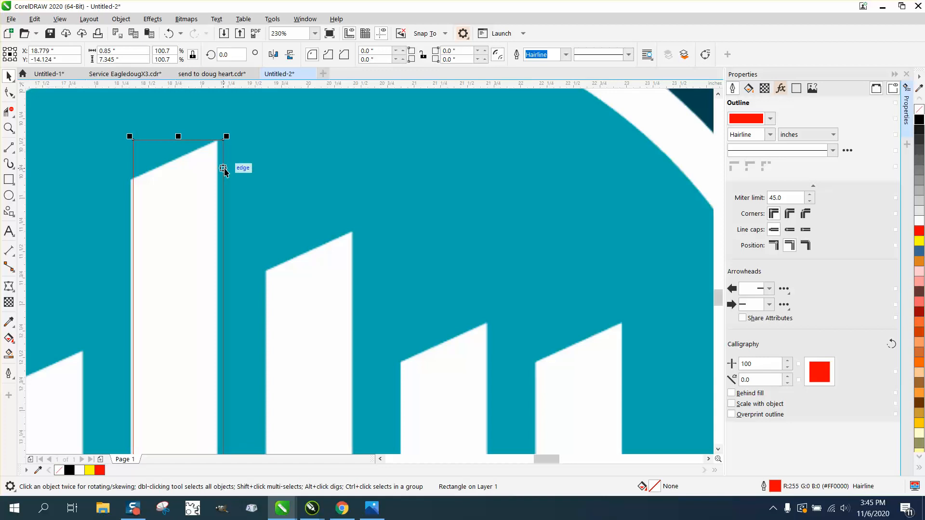
key(Down)
key(Down)
key(Down)
key(Down)
key(Down)
key(Down)
key(Down)
key(Down)
key(Down)
key(Down)
key(Down)
key(Down)
key(Down)
key(Down)
key(Down)
key(Down)
key(Down)
key(Down)
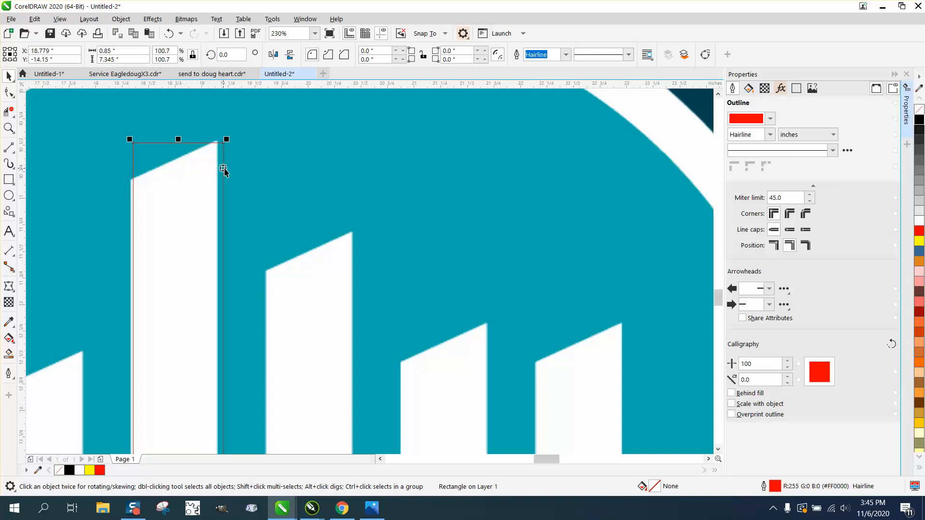
key(Left)
key(Left)
key(Left)
key(Left)
key(Left)
key(Left)
key(Left)
key(Left)
key(Left)
key(Left)
key(Left)
key(Left)
key(Left)
key(Left)
key(Left)
key(Left)
key(Left)
key(Left)
key(Left)
key(Left)
key(Left)
key(Left)
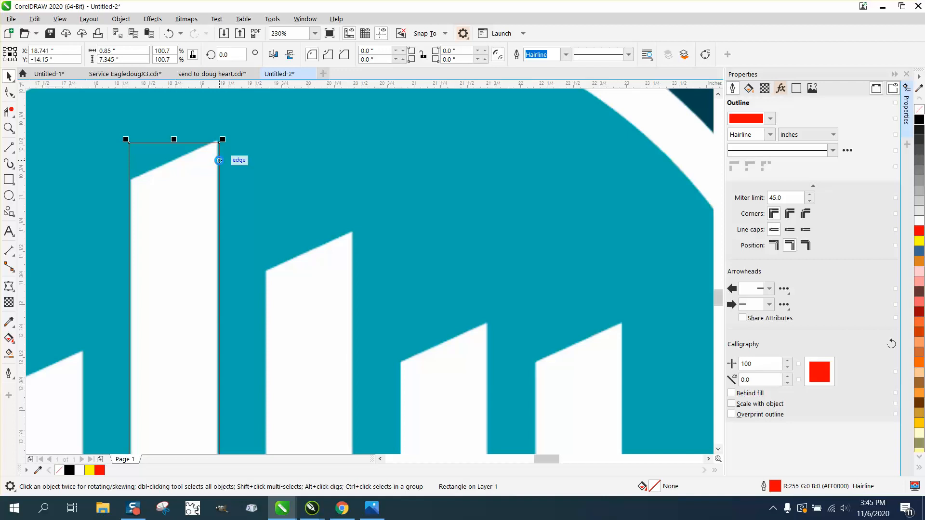
key(Up)
key(Up)
key(Up)
key(Up)
key(Up)
key(Up)
key(Up)
key(Up)
key(Up)
key(Up)
key(Up)
key(Up)
key(Up)
key(Up)
key(Up)
key(Up)
key(Up)
key(Up)
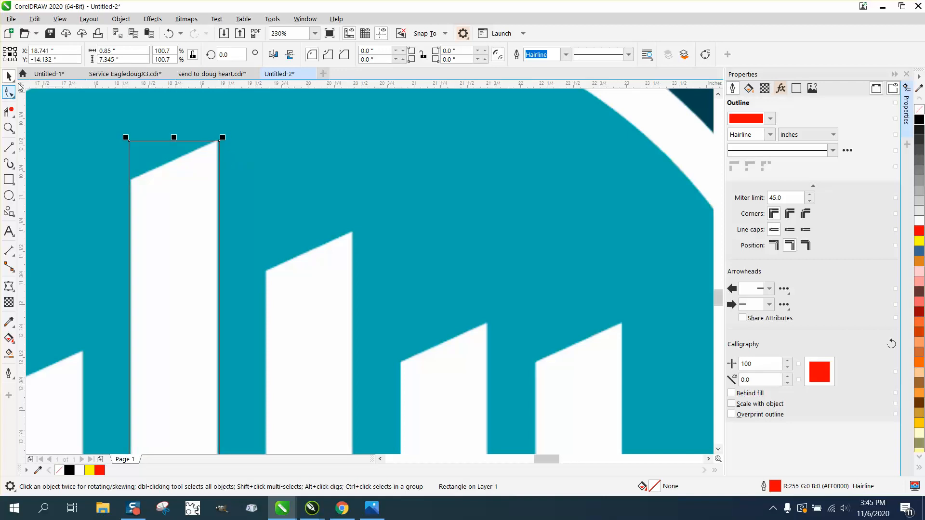
Step: Convert the rectangle to curves and lower its upper-left node to match the tallest bar's slanted top
click(121, 19)
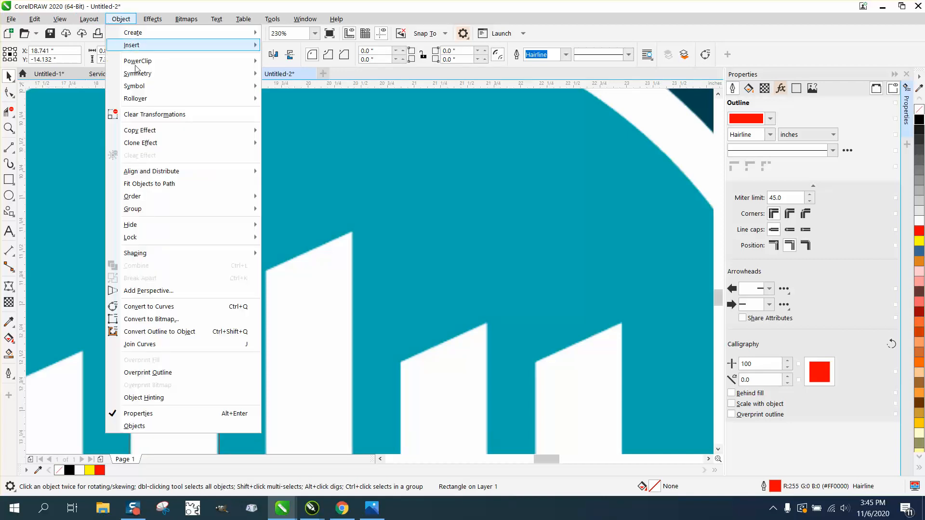
click(161, 306)
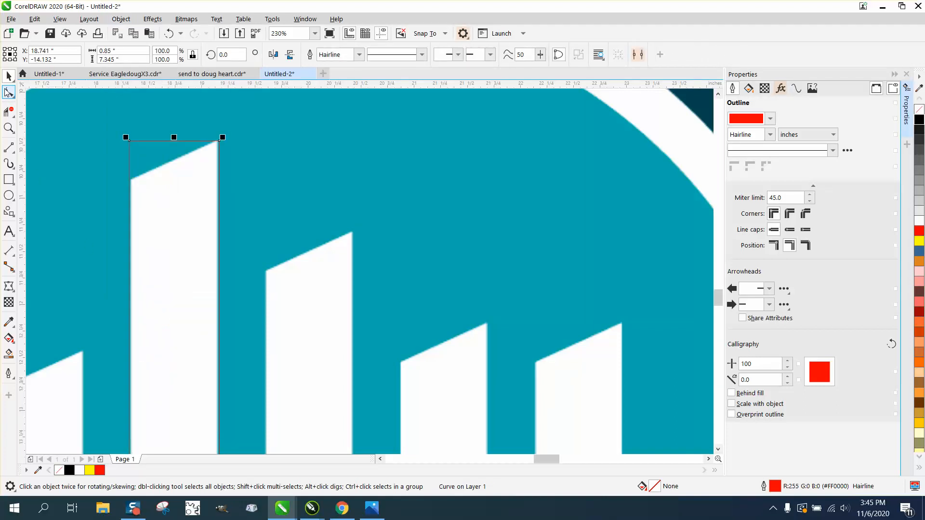
click(9, 92)
drag(129, 146, 129, 179)
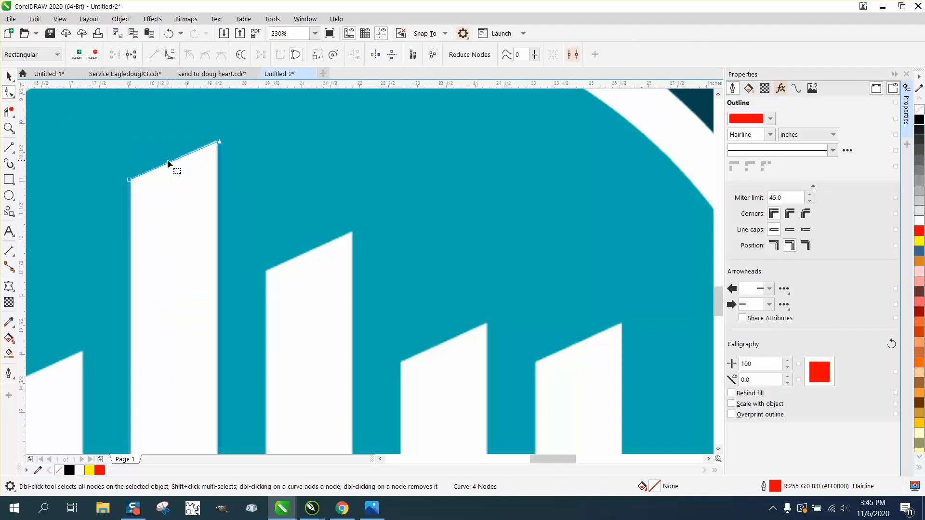
scroll(167, 160, down, 3)
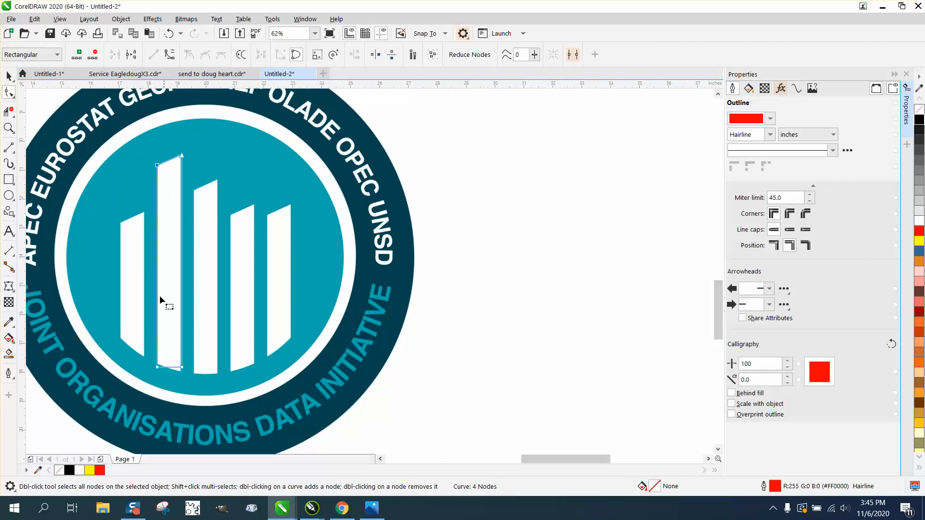
Step: Copy the slanted outline onto each of the other four white bars, aligning each copy with the bar's slanted top
click(9, 76)
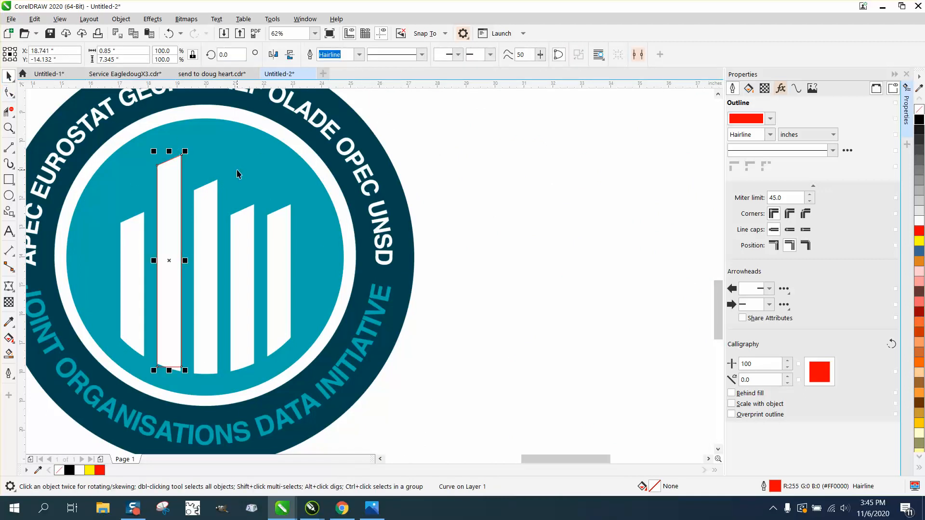
drag(158, 166, 194, 188)
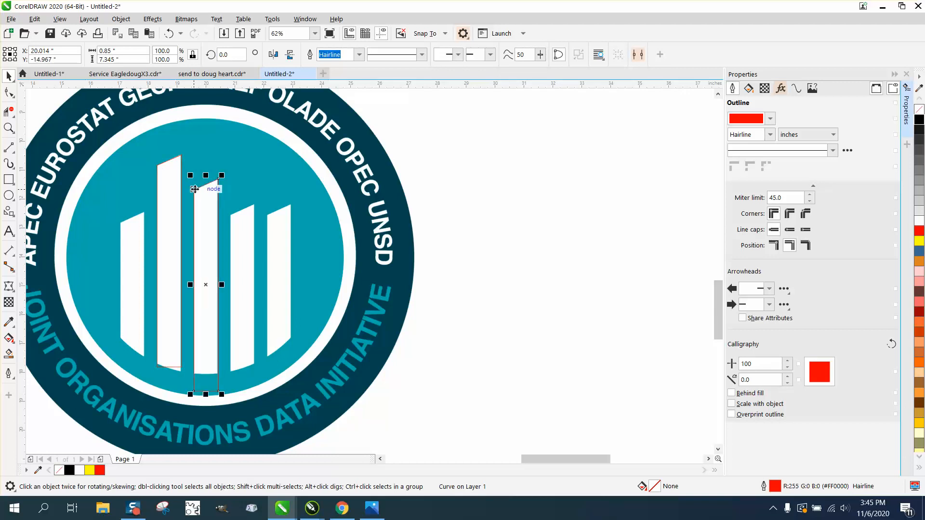
key(ctrl+r)
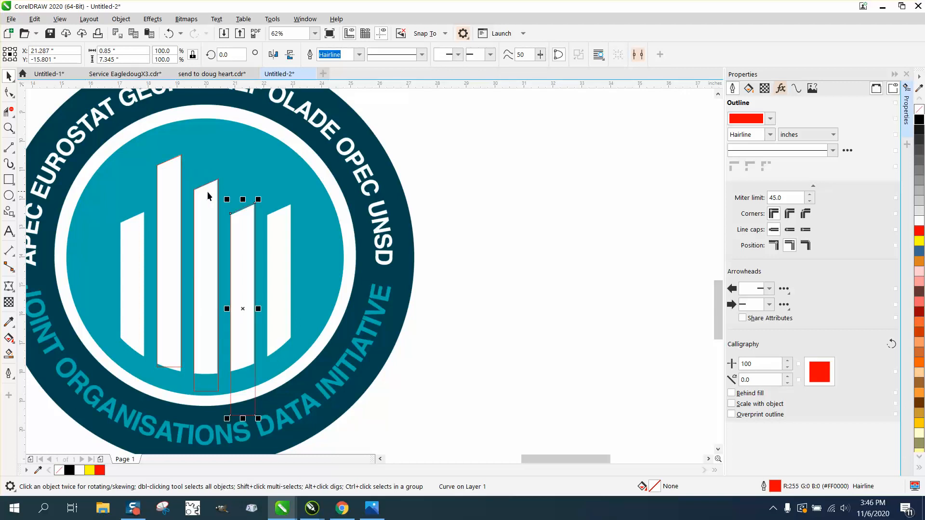
key(ctrl+r)
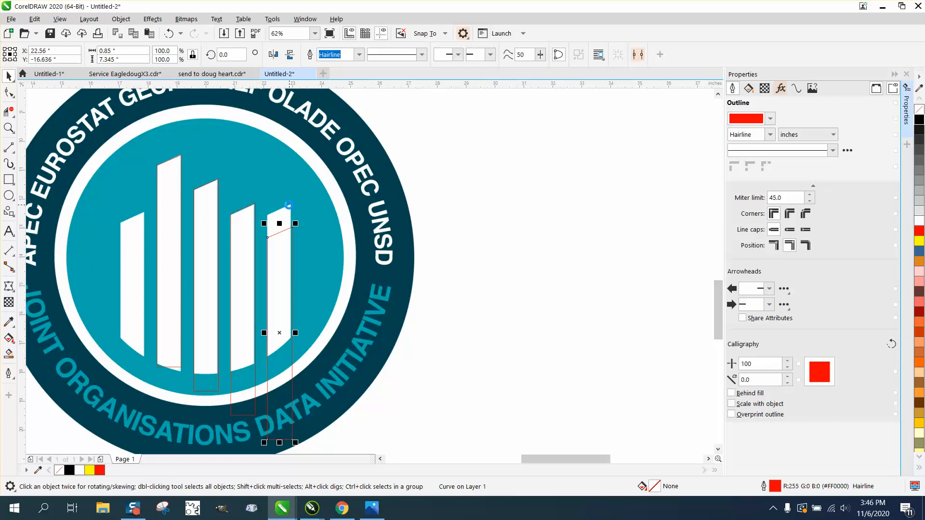
drag(270, 244, 270, 218)
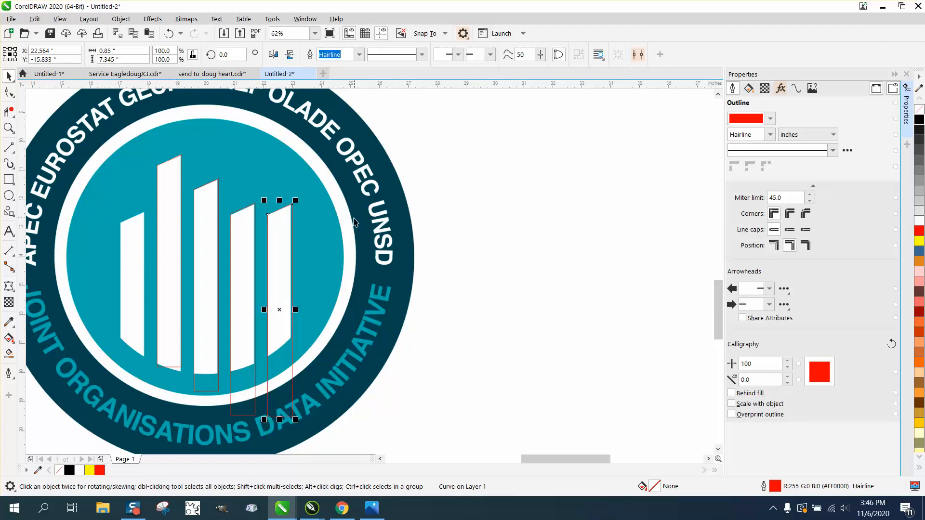
click(169, 177)
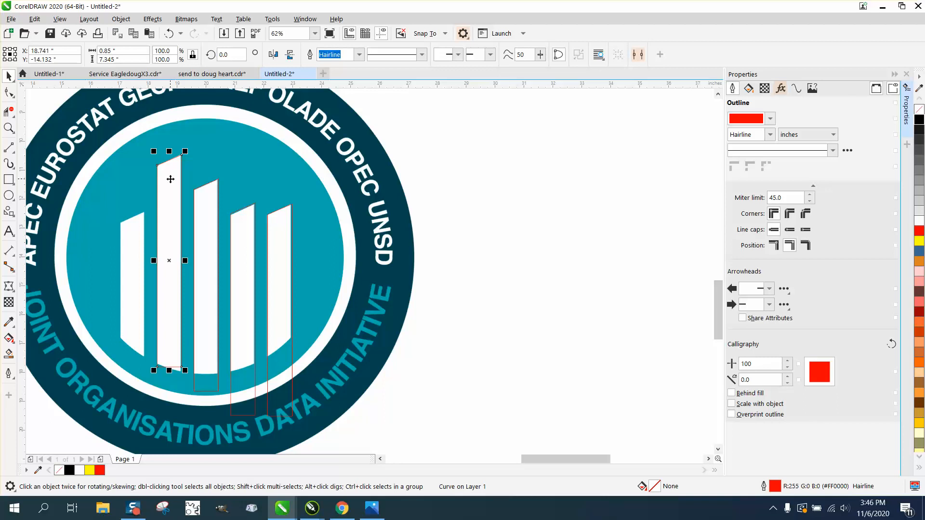
drag(162, 168, 120, 222)
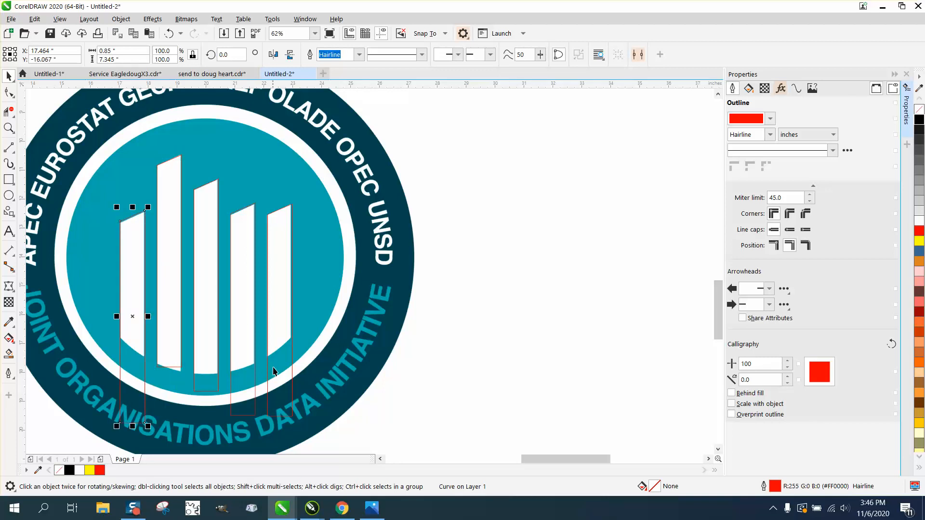
Step: Ungroup the black ring with its lettering and circles
scroll(300, 278, down, 1)
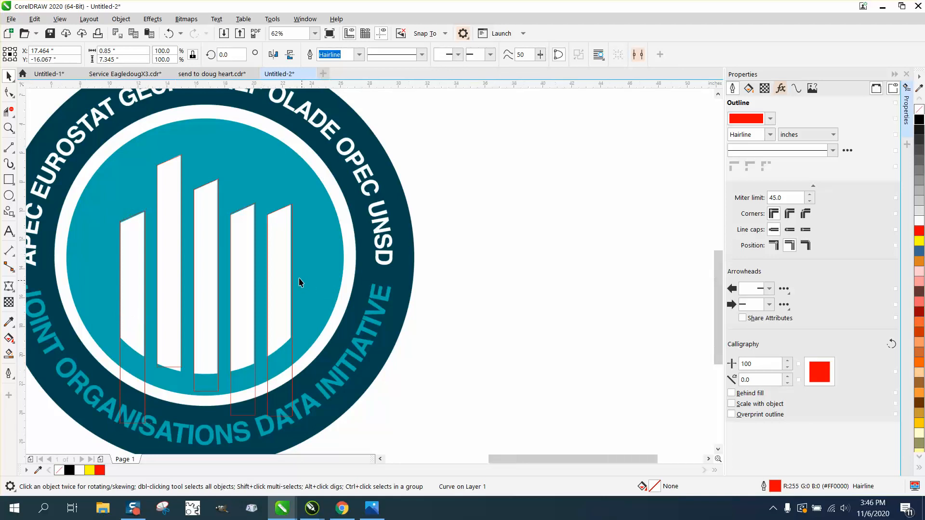
click(103, 254)
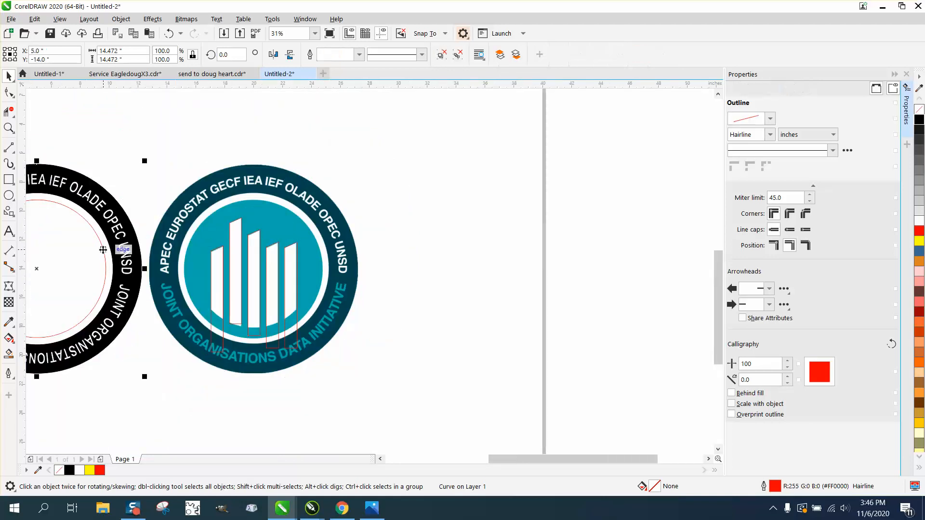
click(120, 21)
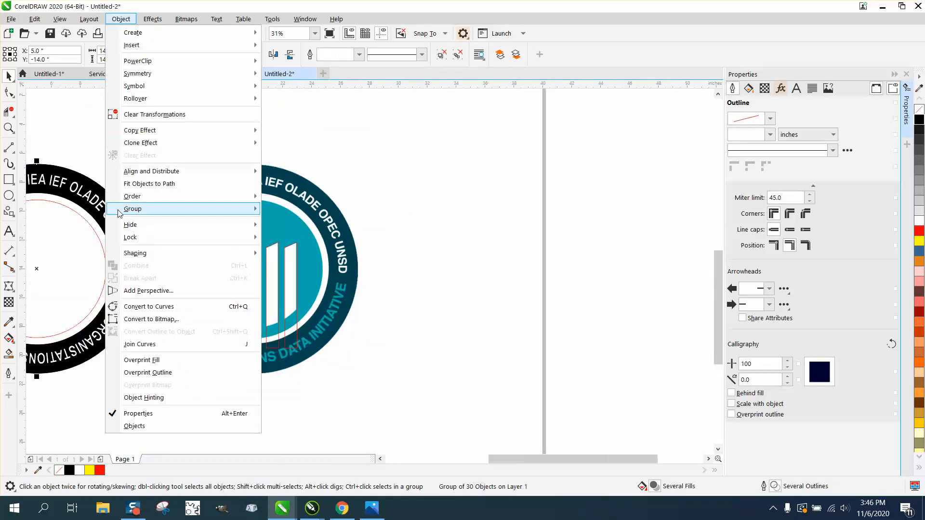
mouse_move(136, 212)
click(268, 230)
Step: Duplicate the ring's inner red circle onto the reference logo and shrink it to about 8.18 inches, following the bars' curved lower ends
click(87, 223)
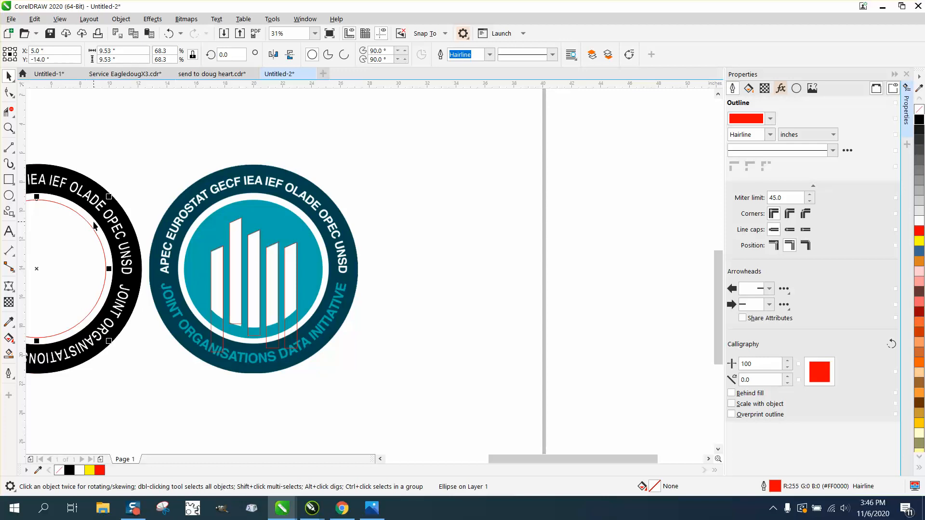
key(ctrl+d)
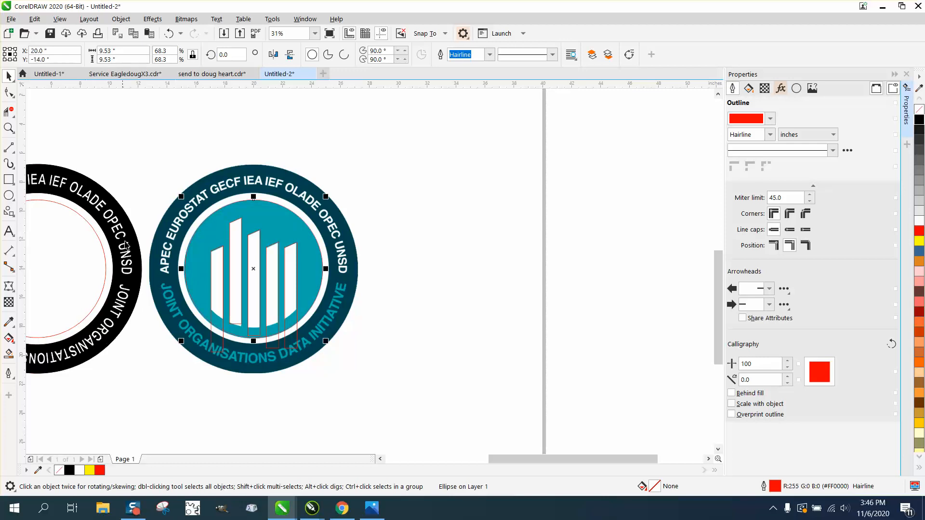
click(8, 129)
drag(133, 176, 474, 395)
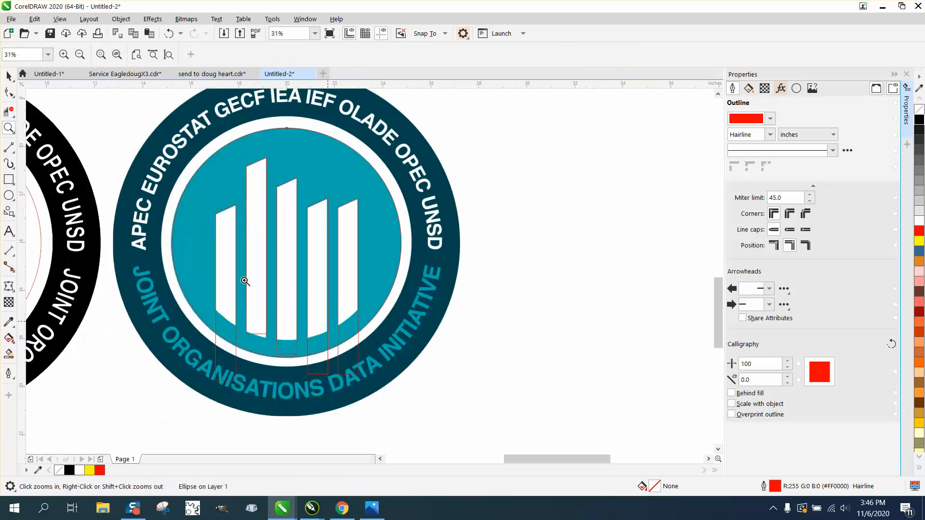
click(9, 76)
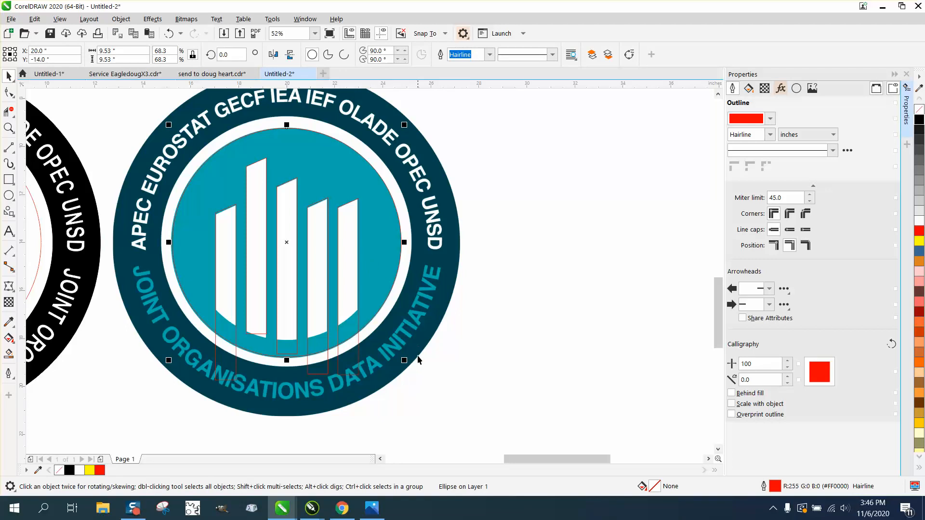
drag(405, 362, 404, 346)
Step: Smart-fill the leftmost bar's enclosed region in black and set the nudge distance to 15 inches
scroll(388, 339, down, 2)
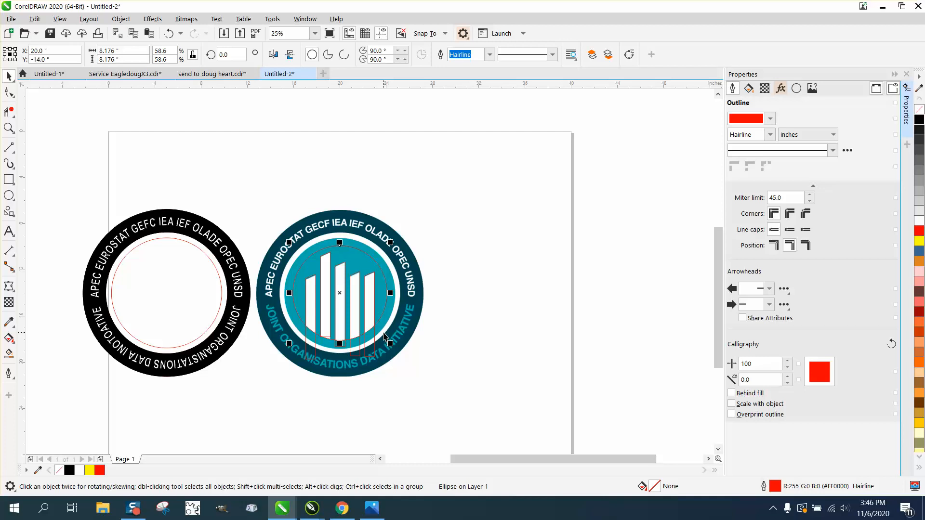
click(9, 354)
click(312, 299)
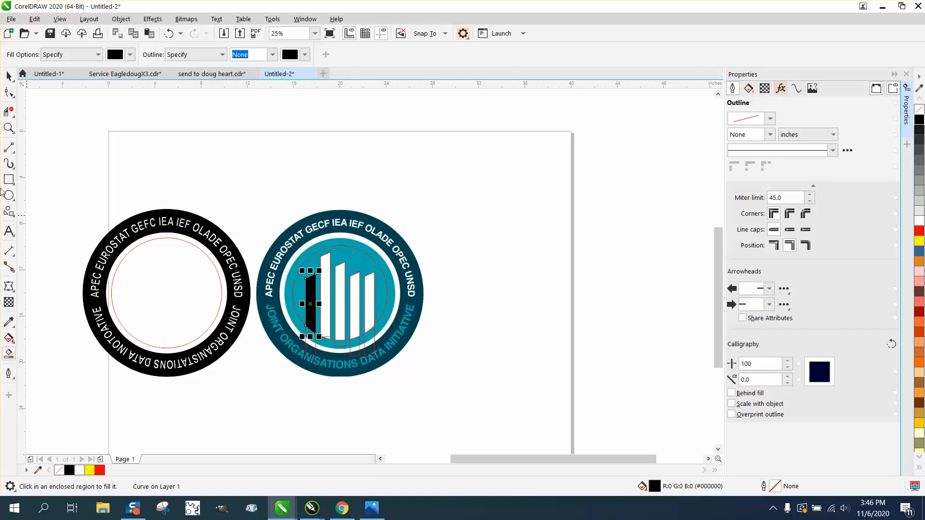
click(8, 76)
click(305, 116)
double_click(372, 58)
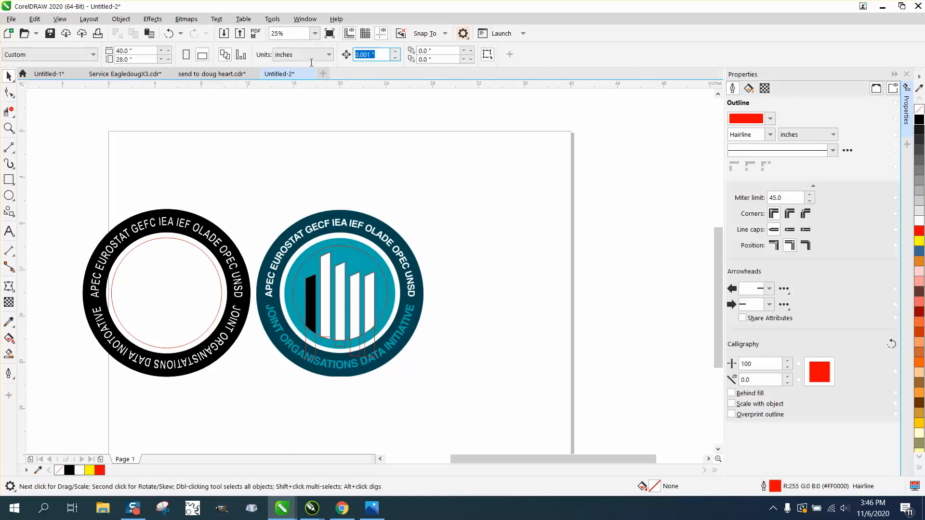
text(15)
Step: Smart-fill the four remaining bars in black, nudging each one 15 inches left into the black ring
click(9, 353)
click(325, 295)
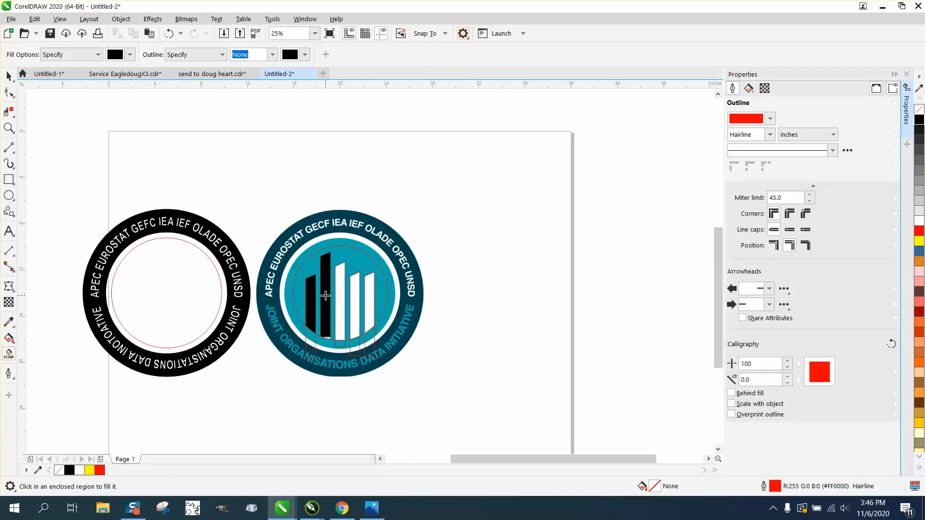
key(Left)
click(340, 295)
key(Left)
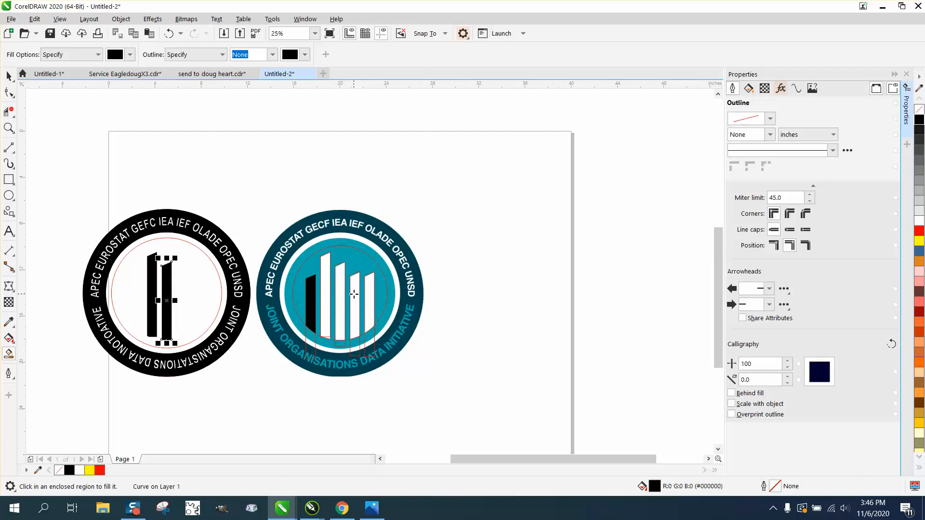
click(355, 294)
key(Left)
click(370, 295)
key(Left)
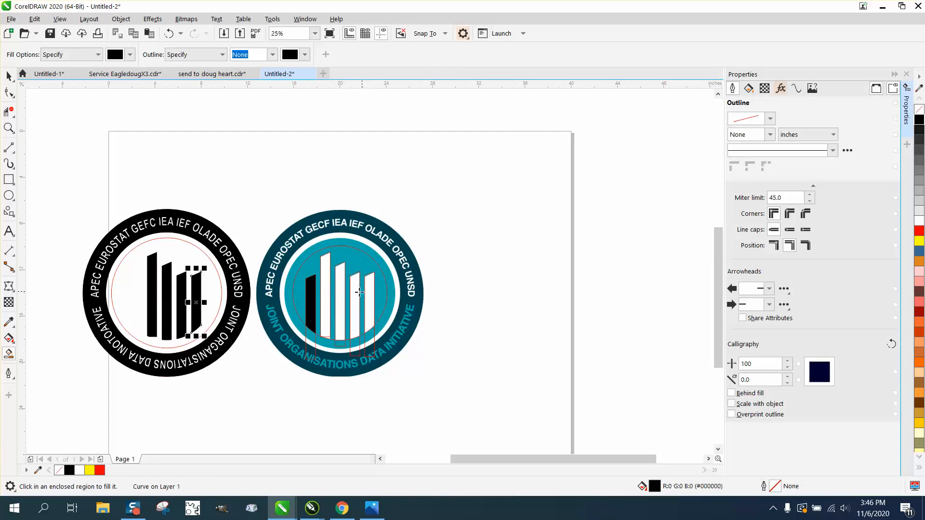
Step: Move the black leftmost bar 15 inches left into the ring beside the other four
click(9, 76)
click(128, 149)
click(312, 301)
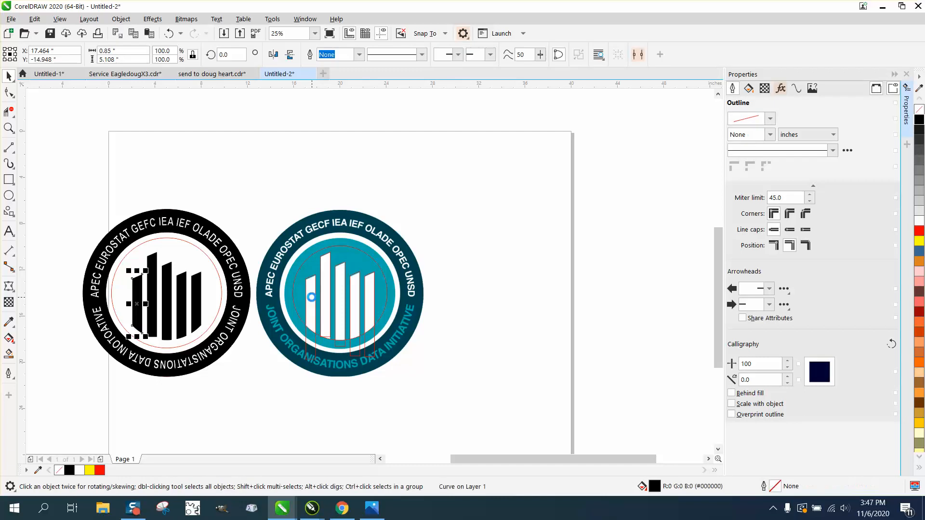
key(Left)
Step: Select the reference logo with its traced outlines and circle and move them 45 inches right, off the page
drag(245, 197, 479, 390)
key(Right)
key(Right)
key(Right)
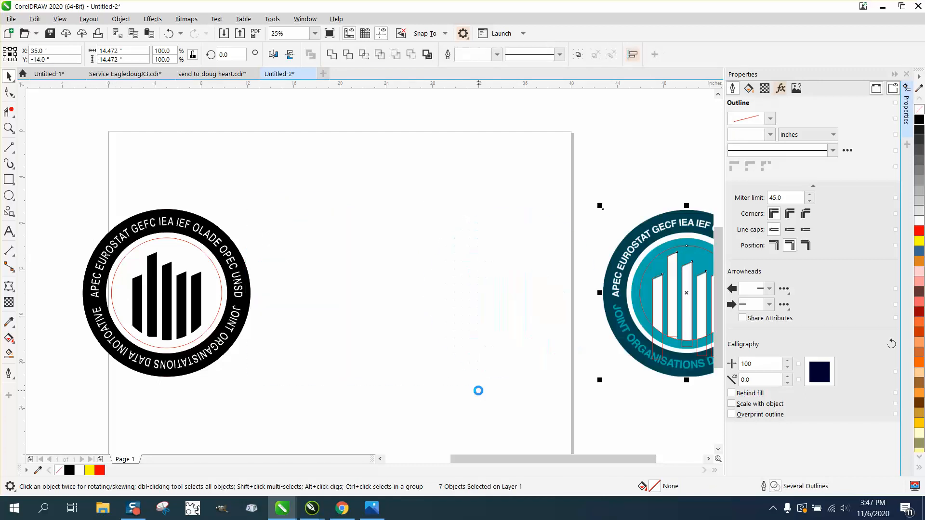
Step: Select the five black bars together with the three red circles and move them 15 inches right, out of the lettered ring
click(124, 299)
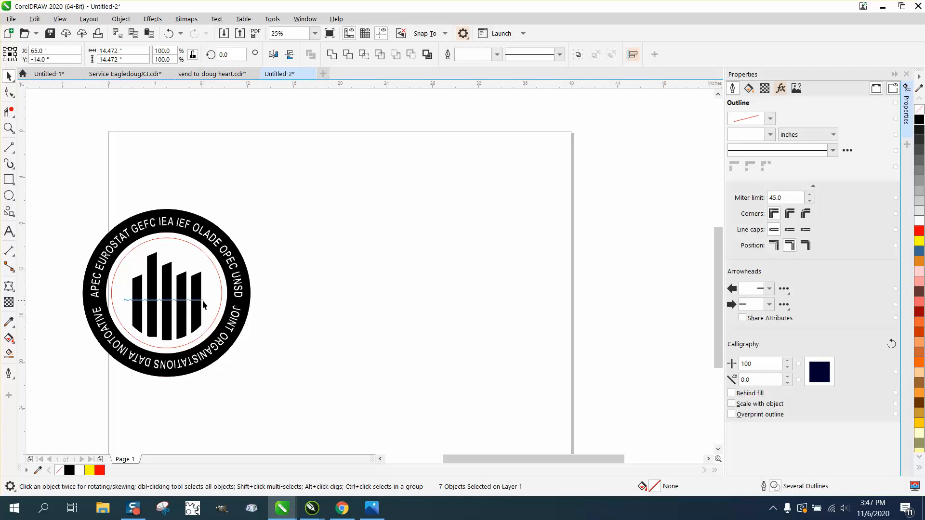
key(Right)
key(Right)
key(Right)
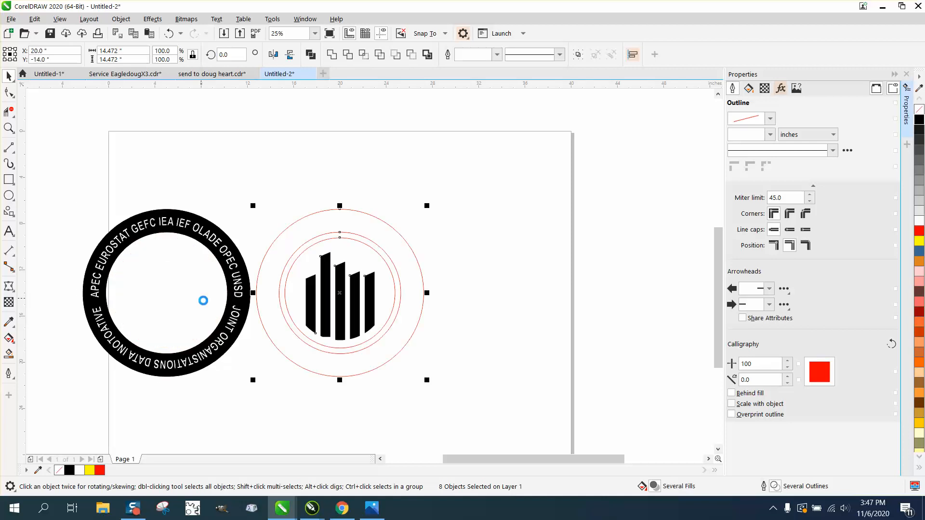
Step: Remove the fill from the rightmost bar and the tallest bar and give both a black hairline outline
click(444, 298)
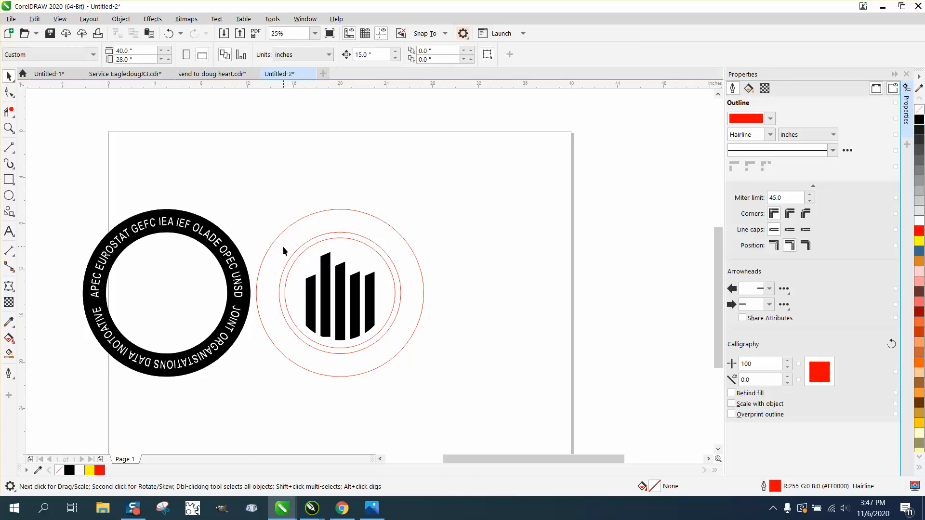
drag(302, 328, 381, 345)
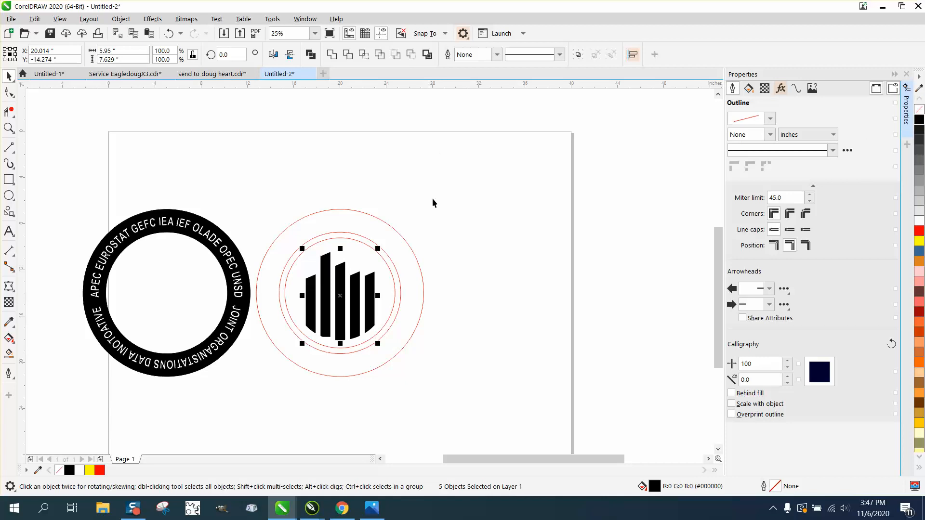
click(475, 242)
click(370, 281)
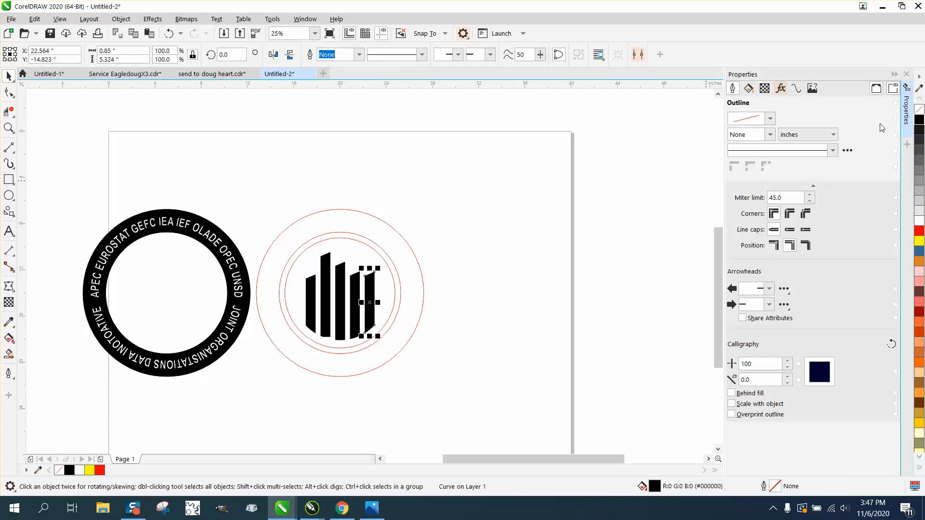
click(919, 110)
right_click(919, 119)
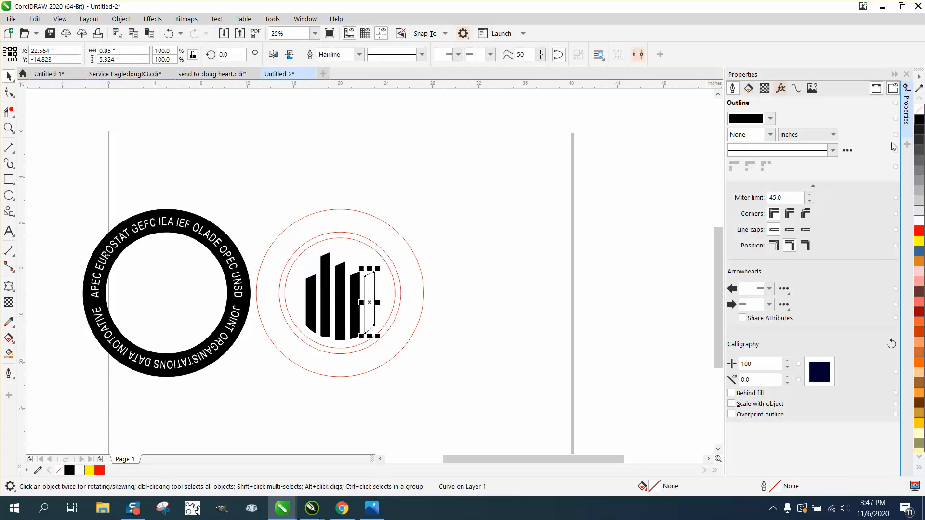
click(323, 279)
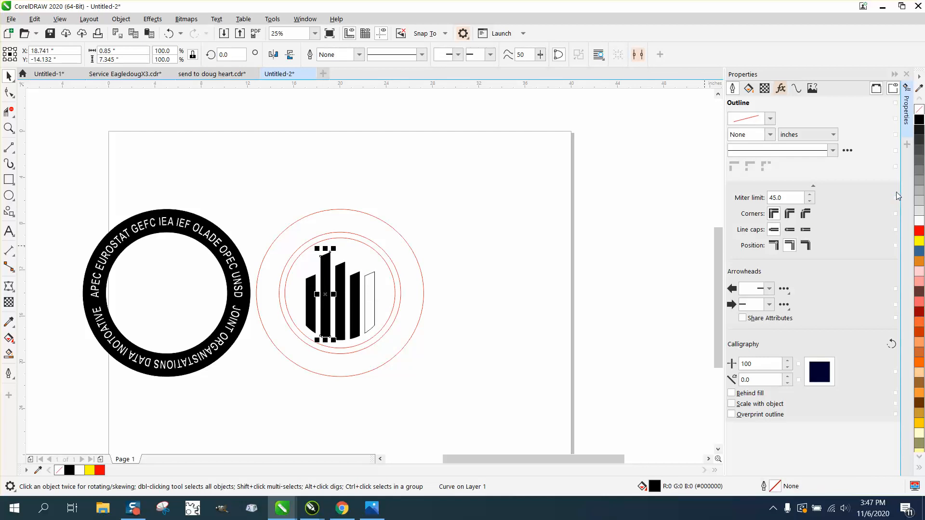
click(920, 109)
right_click(919, 119)
Step: Select the three remaining black bars, remove their fill and give them a black hairline outline
click(312, 322)
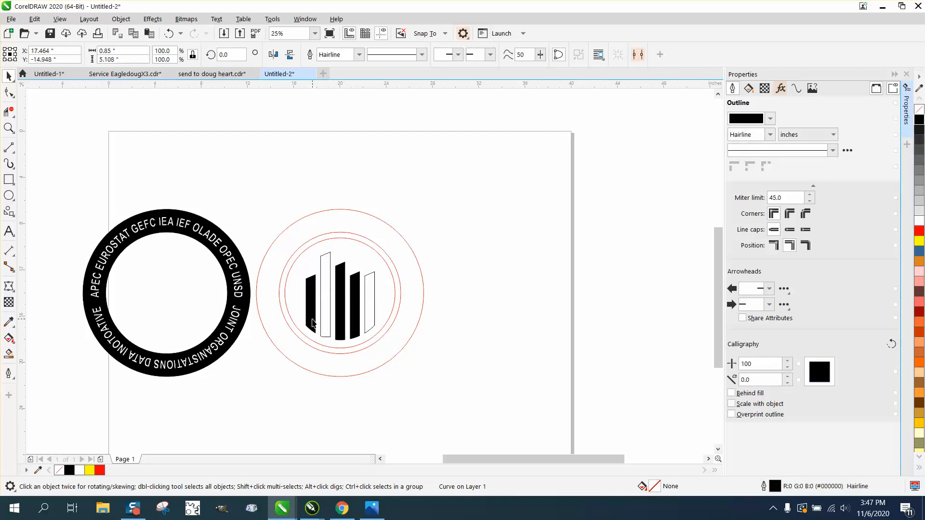
shift+click(343, 314)
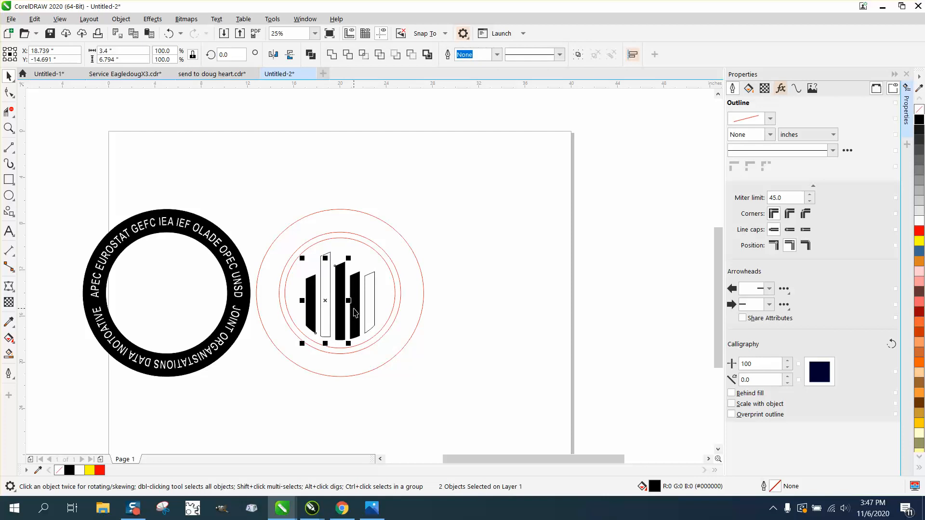
shift+click(355, 312)
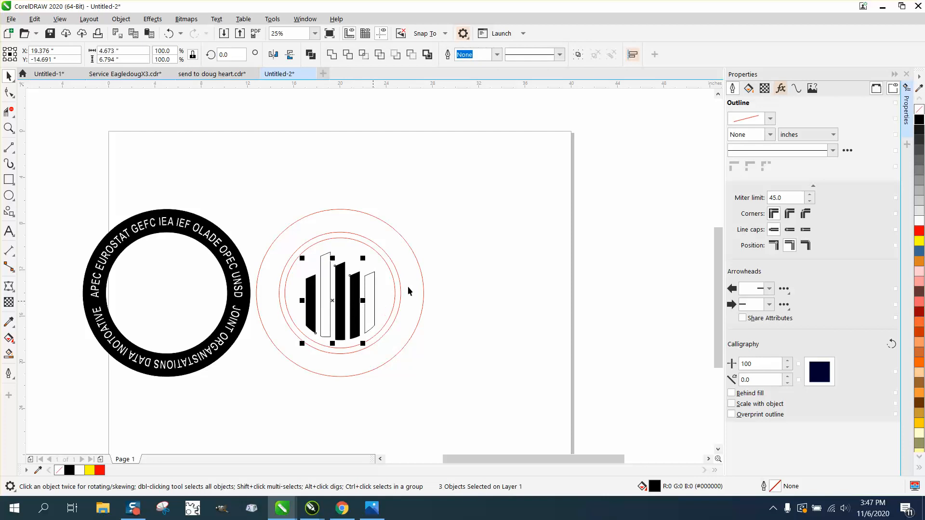
click(920, 114)
right_click(920, 121)
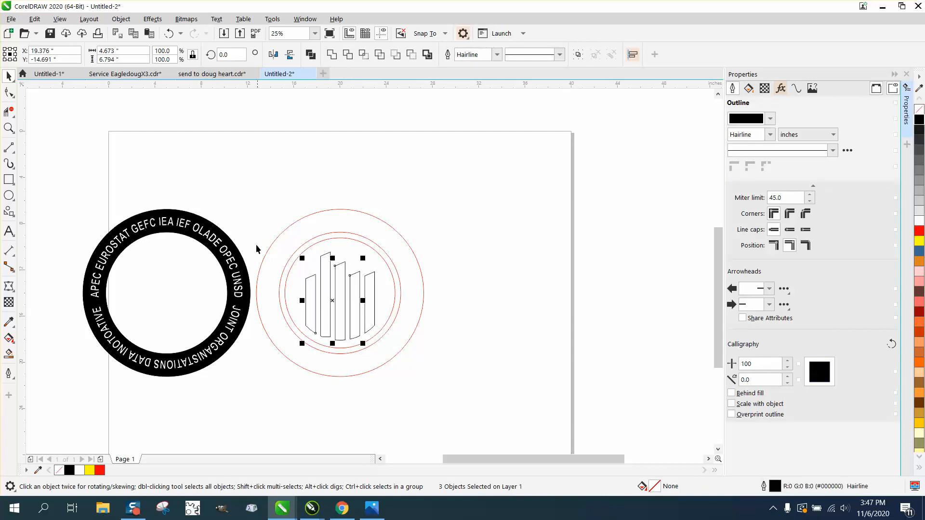
Step: Move the outlined bars and red circles 15 inches left into the lettered ring and smart-fill the area around the bars in black
drag(231, 201, 539, 411)
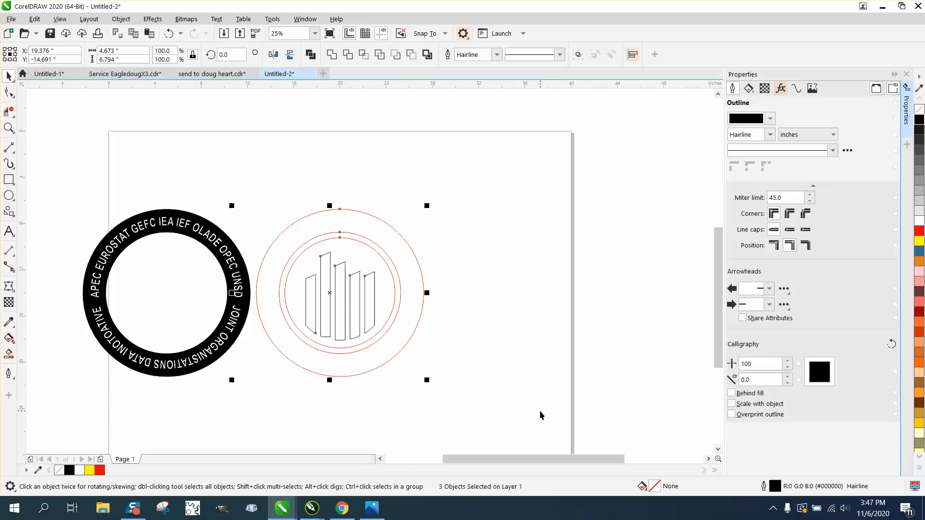
key(Left)
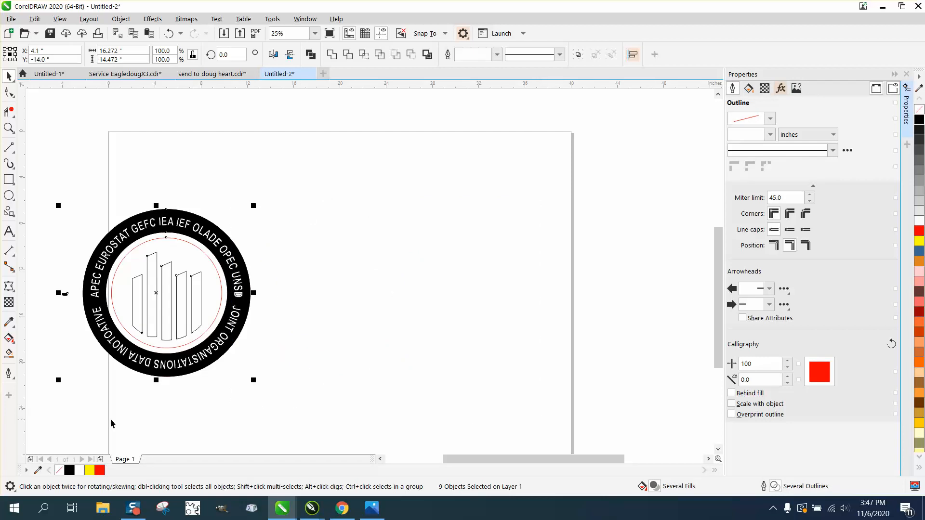
click(8, 353)
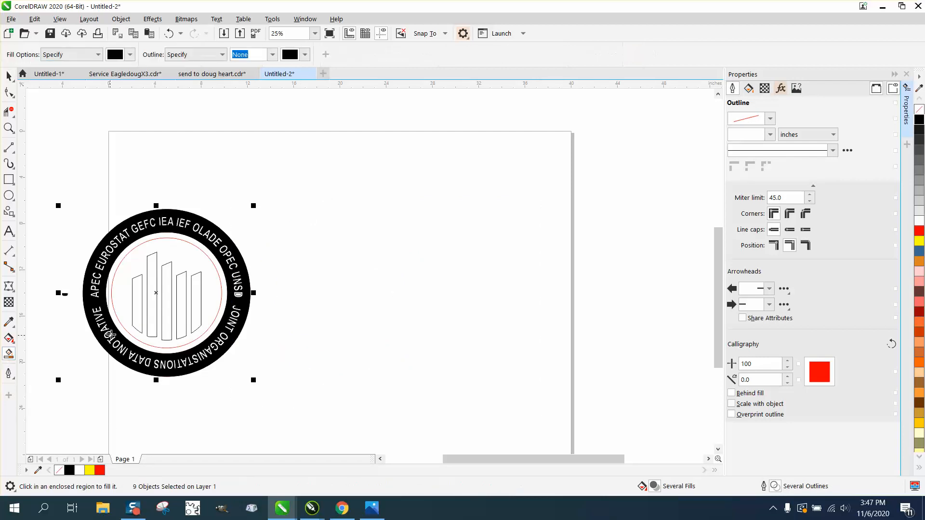
click(128, 302)
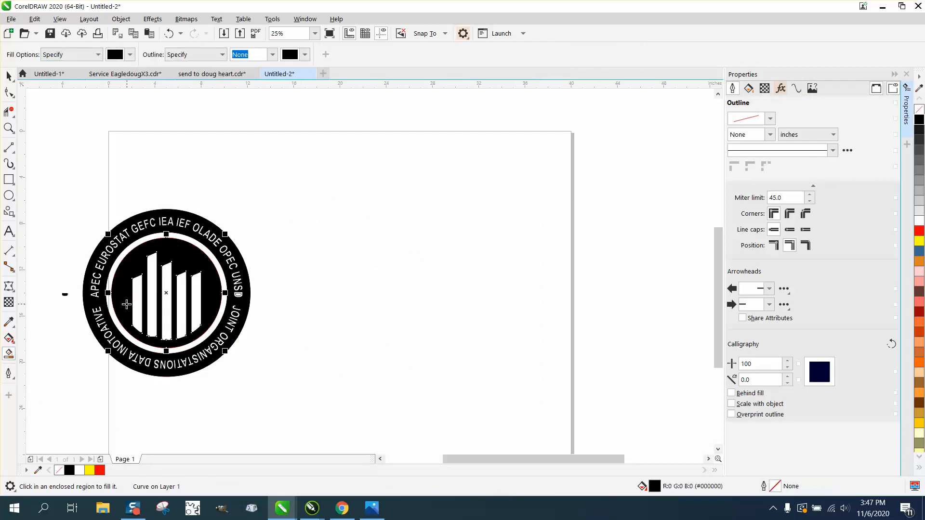
Step: Smart-fill the hole of the letter D in UNSD with black and delete the stray black piece beside the ring
click(239, 295)
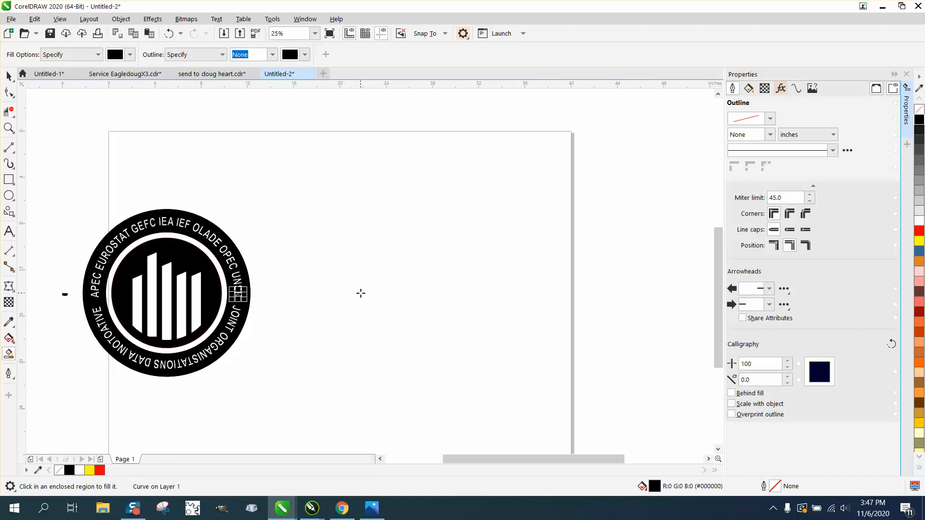
click(9, 127)
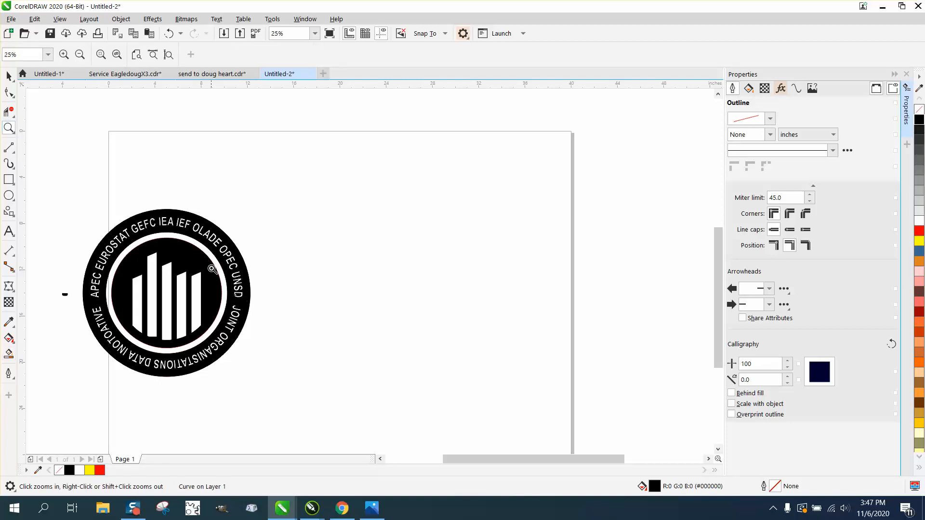
drag(212, 264, 309, 322)
scroll(333, 328, down, 2)
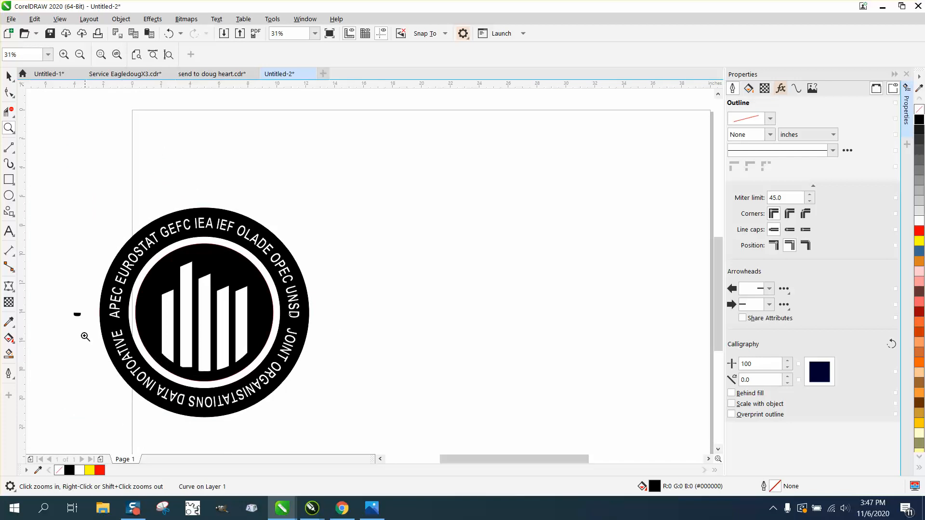
click(8, 76)
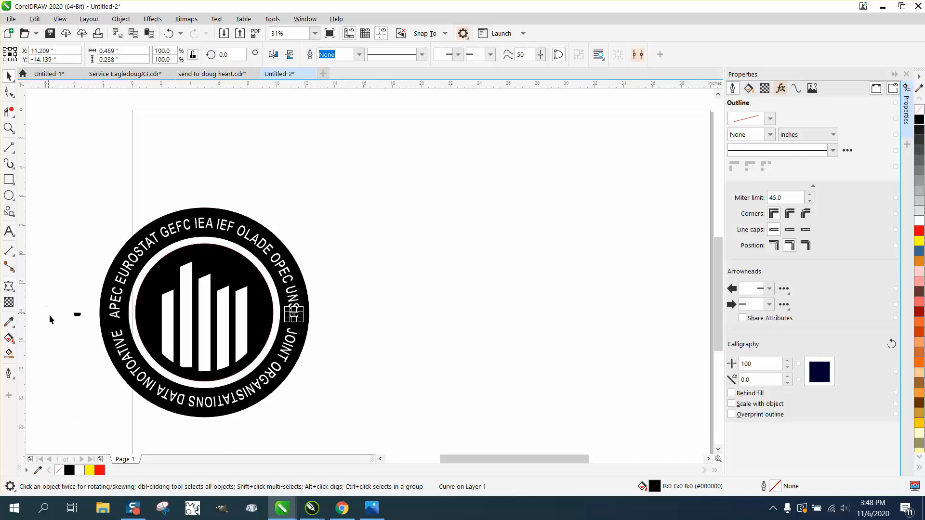
drag(57, 305, 83, 322)
key(Delete)
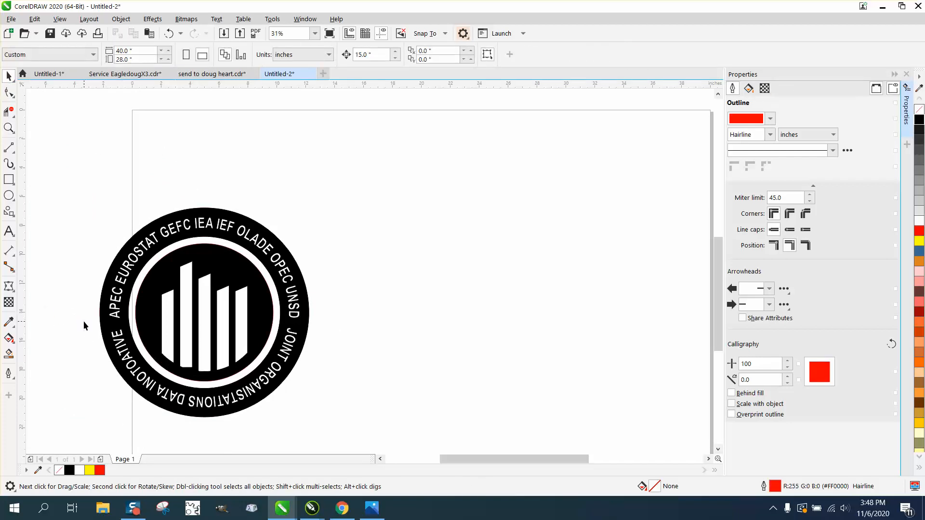
Step: Delete the red circle over the reference logo and move the logo onto the page beside the black version
scroll(82, 321, down, 2)
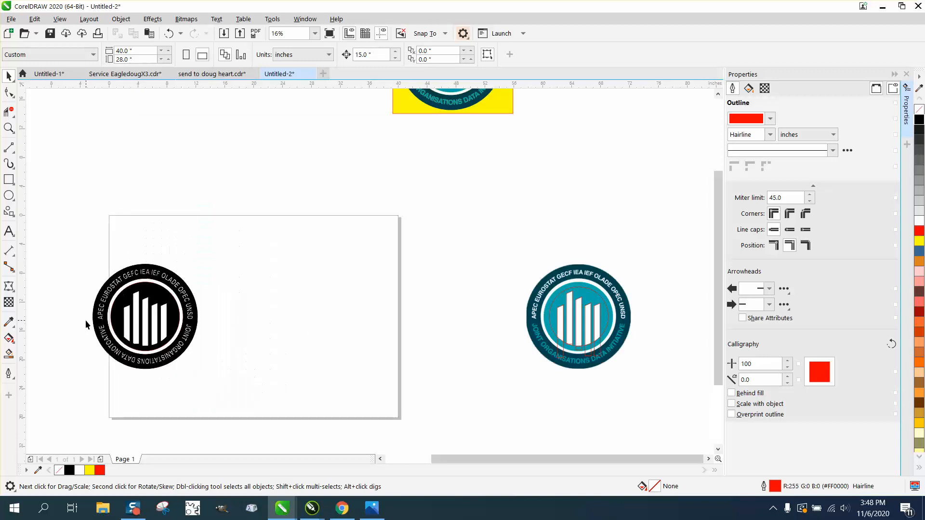
click(567, 327)
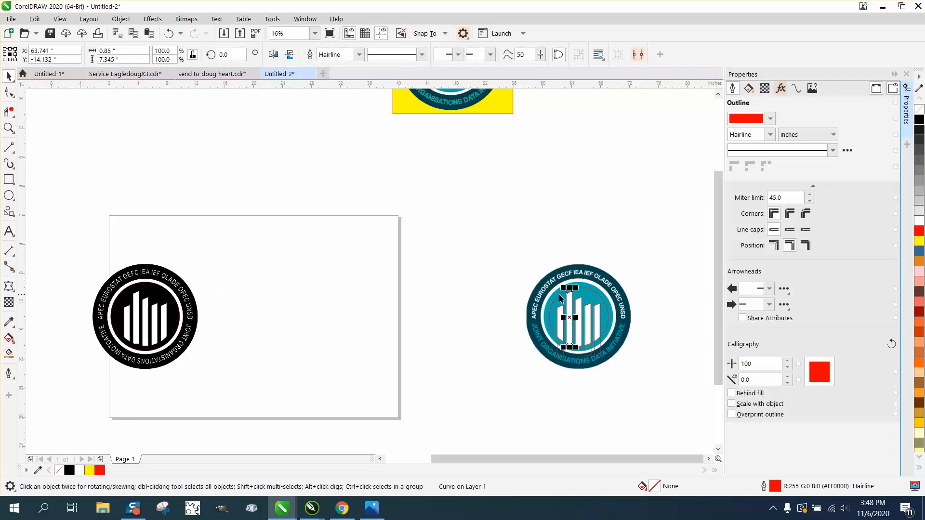
click(596, 295)
key(Delete)
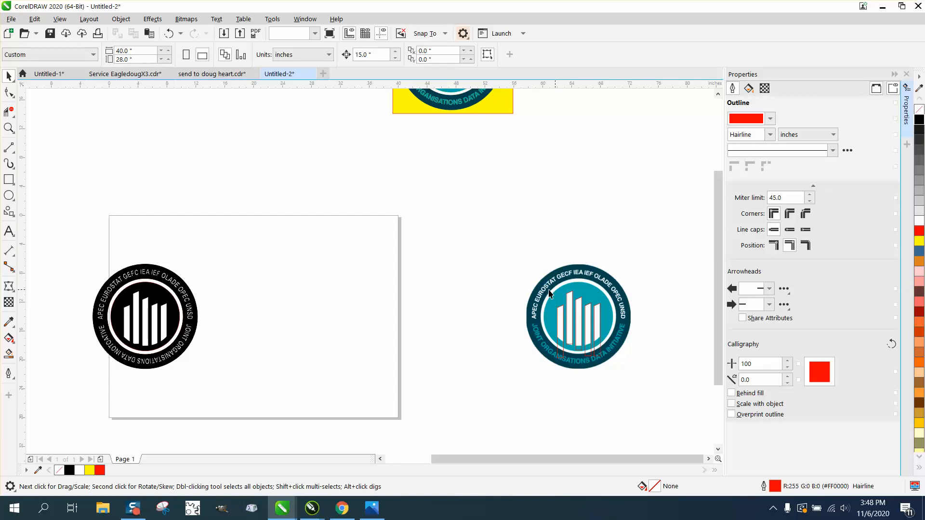
mouse_move(554, 294)
mouse_down()
mouse_move(295, 301)
mouse_move(242, 298)
mouse_move(231, 287)
mouse_up()
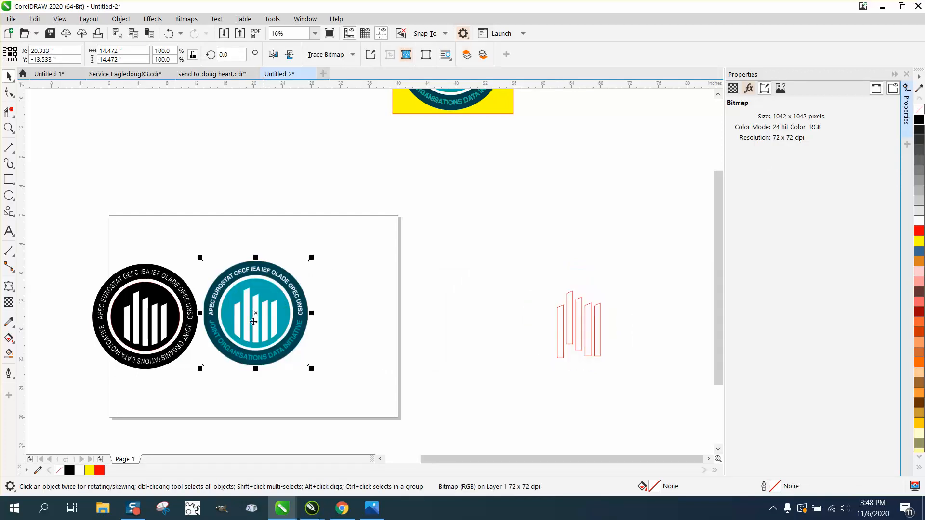
Step: Delete the five leftover red bar outlines off the page and bring both logos into close view for comparison
drag(502, 276, 639, 391)
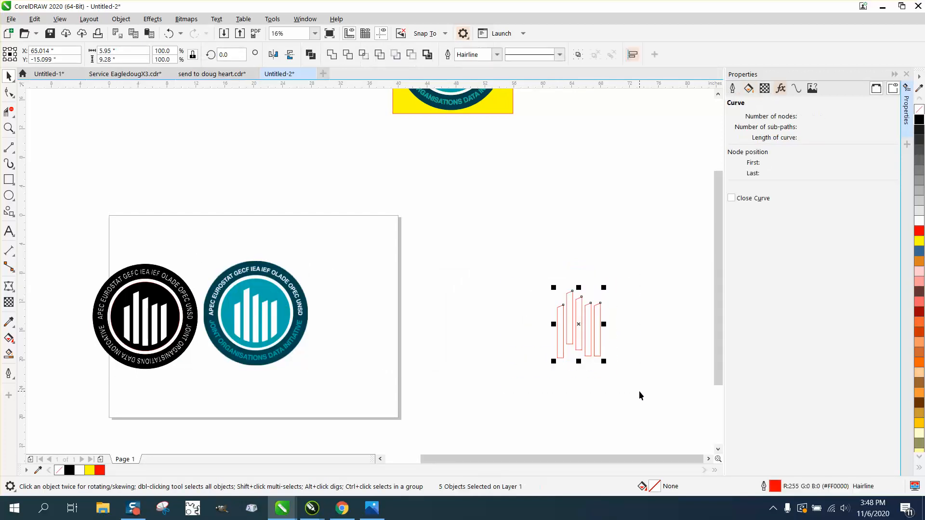
key(Delete)
click(9, 128)
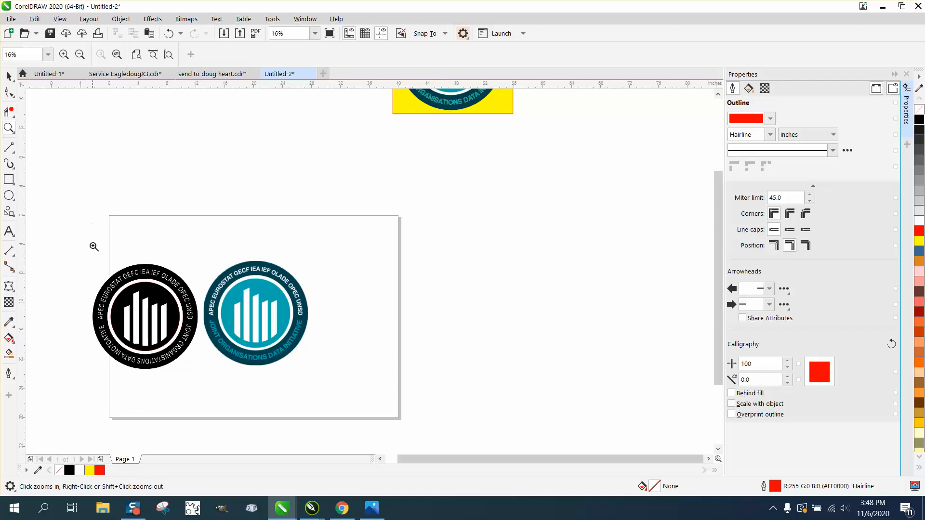
drag(87, 262, 289, 333)
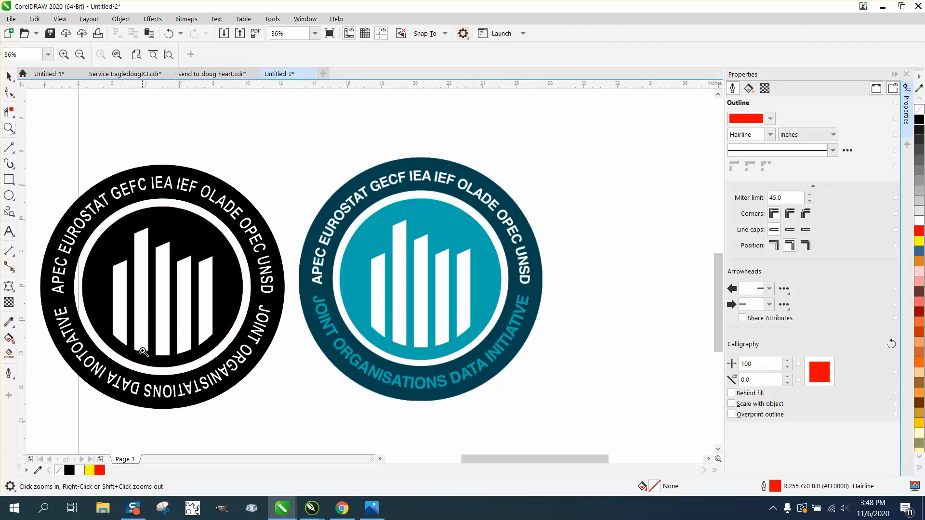
Step: Undo the cleanup, smart fills and bar outlining, back to the five solid black bars beside the lettered ring
click(168, 33)
click(170, 33)
click(170, 34)
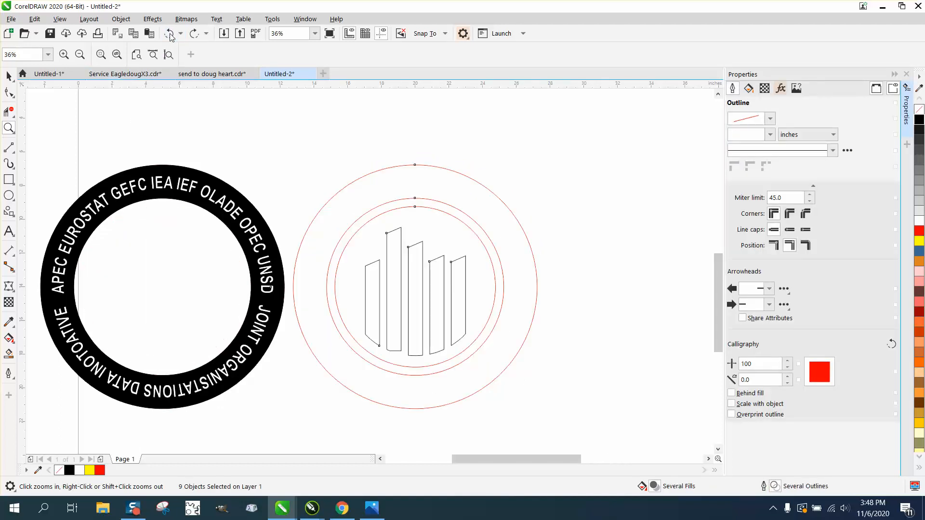
click(170, 33)
click(169, 33)
click(169, 35)
click(169, 36)
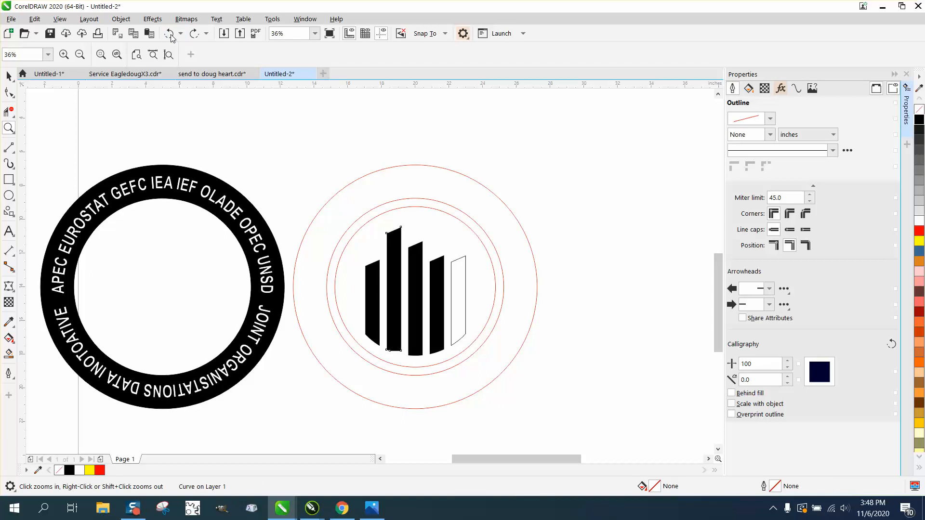
click(169, 35)
click(170, 34)
Step: Undo the move of the bars and circles out of the ring and the move of the reference logo off the page
click(170, 34)
click(169, 33)
click(170, 35)
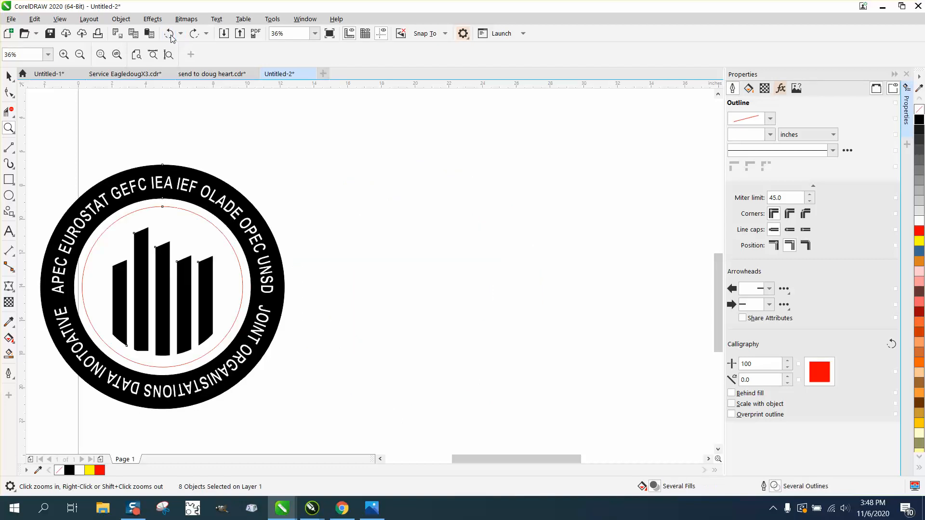
click(170, 35)
click(170, 34)
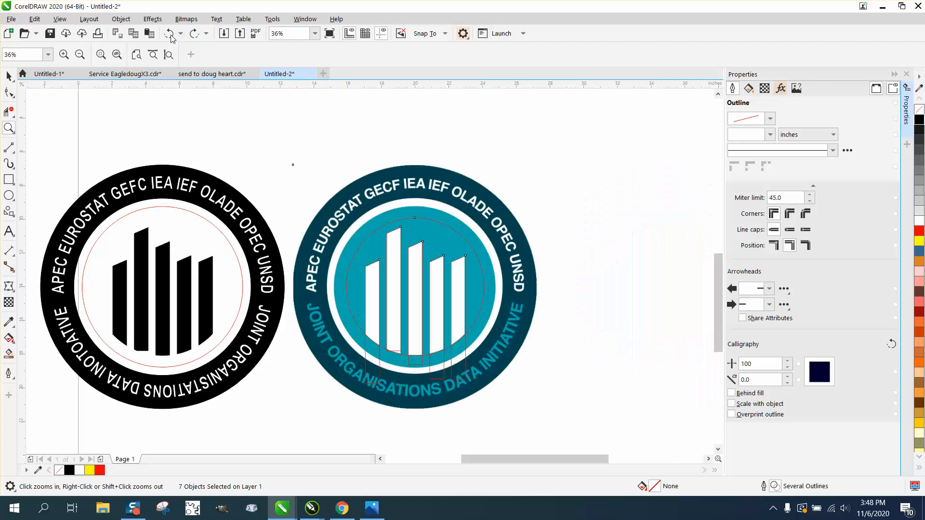
Step: Undo the black smart fills and leftward moves of all five bars, back to the unfilled traced outlines on the reference logo
click(170, 35)
click(170, 34)
click(170, 34)
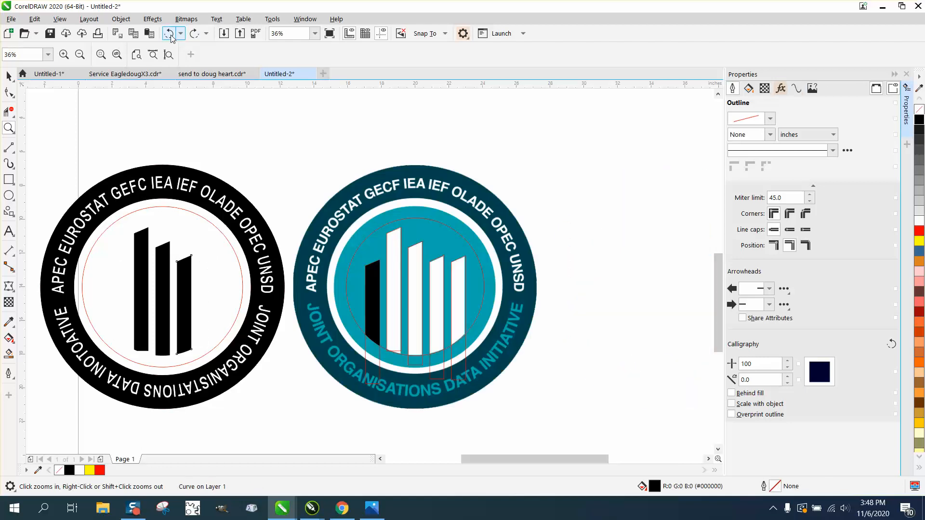
click(170, 35)
click(170, 35)
click(170, 34)
click(170, 35)
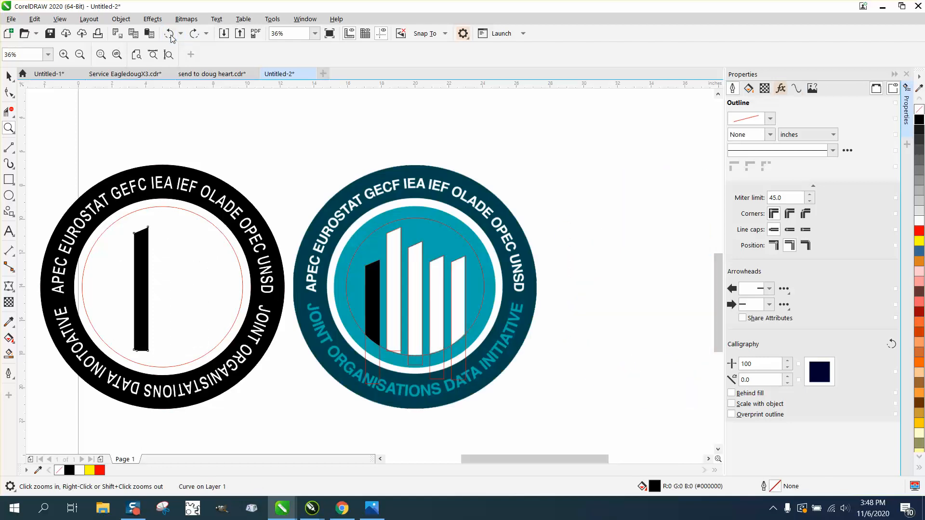
click(170, 35)
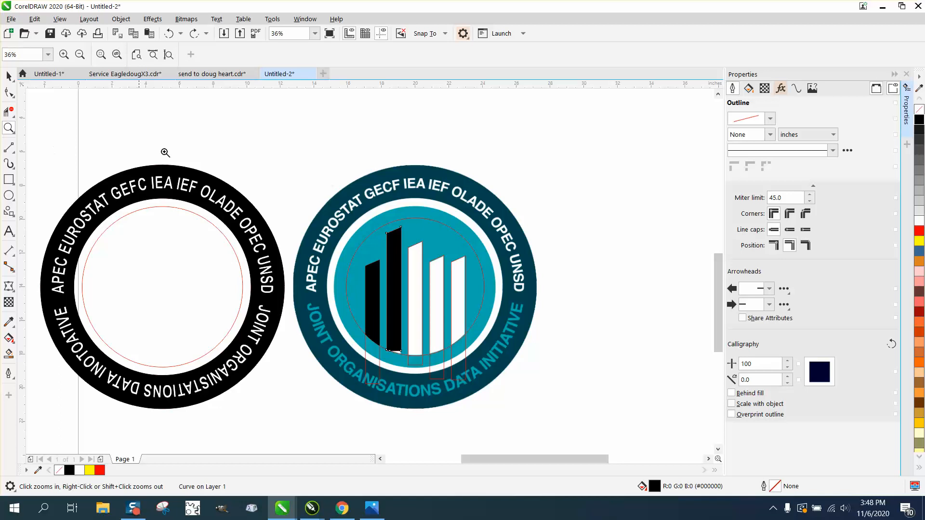
click(170, 35)
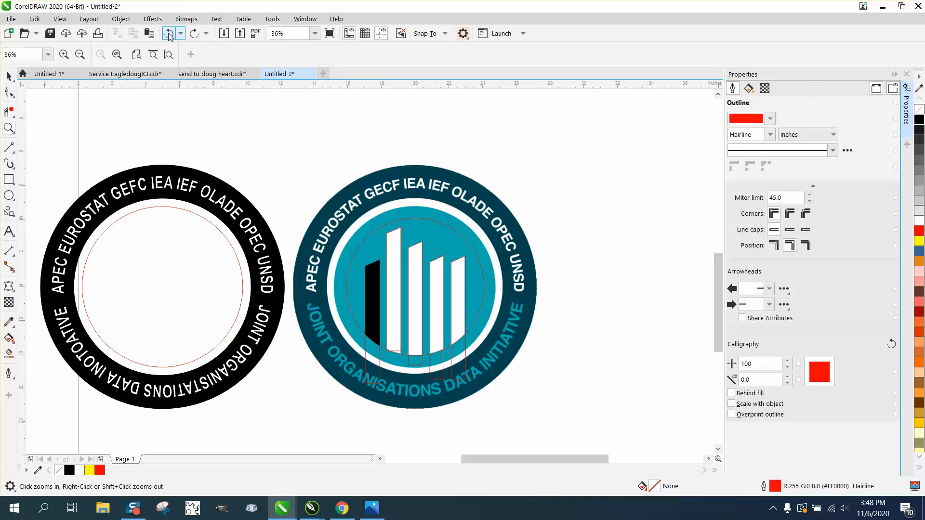
click(169, 34)
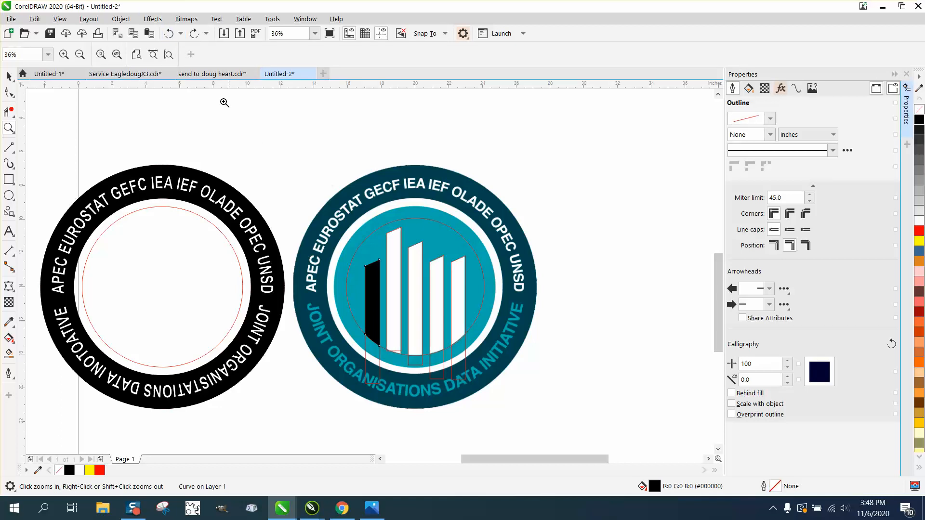
click(170, 34)
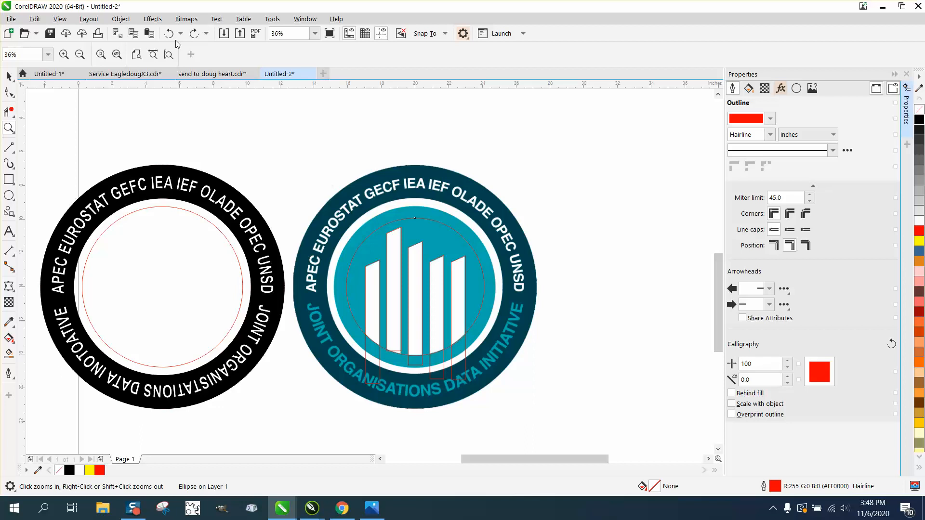
Step: Stretch the second bar's traced outline downward past the guide circle, to a height of 7.84 inches
drag(338, 318, 538, 397)
click(9, 76)
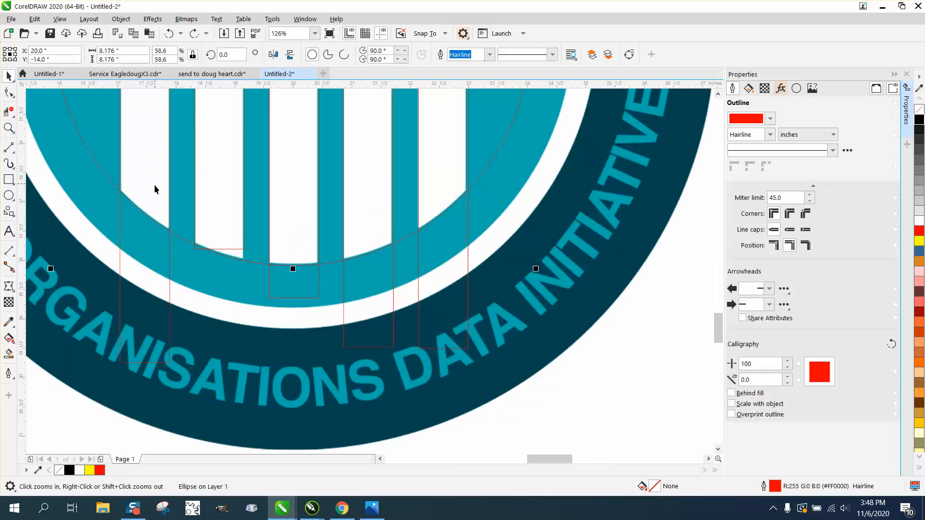
click(236, 250)
drag(221, 254, 220, 283)
scroll(242, 301, down, 5)
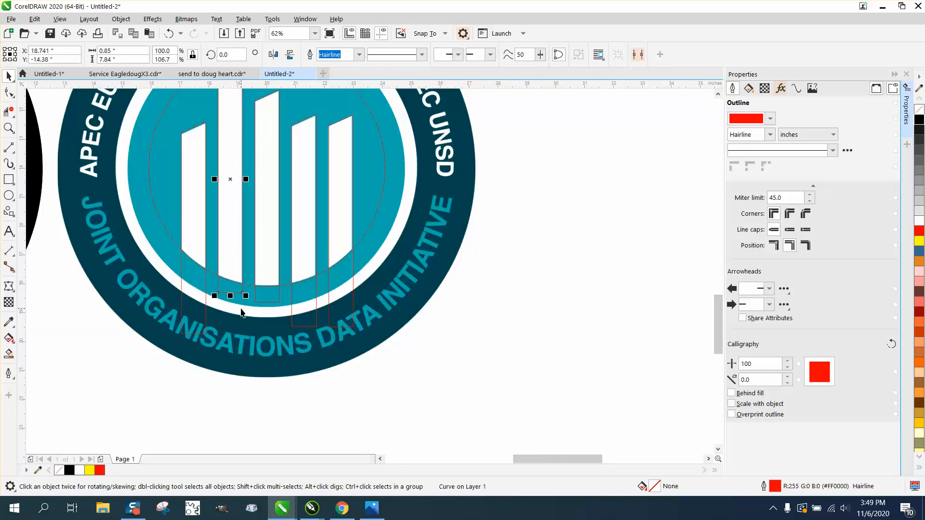
Step: Smart-fill the leftmost bar black, set the nudge distance to 15 inches, and nudge the filled bar right off the reference logo
click(9, 355)
click(220, 263)
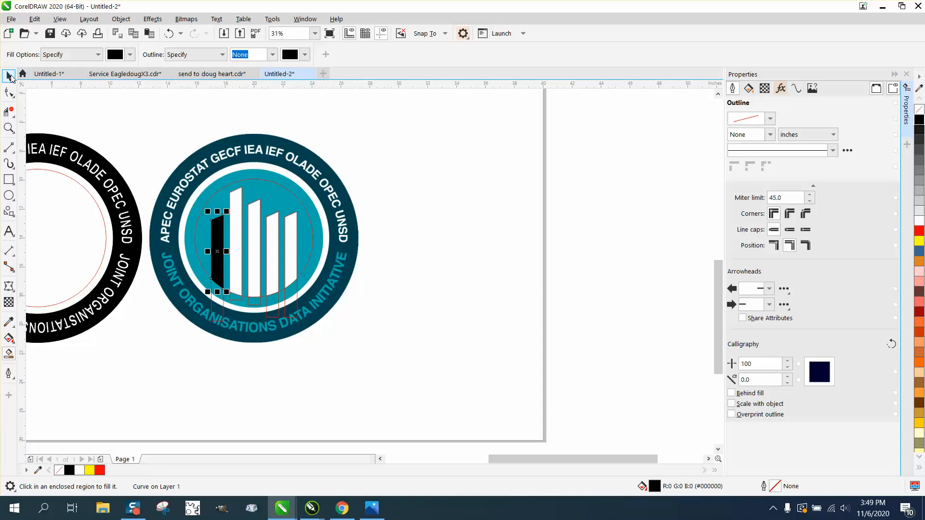
click(9, 76)
drag(373, 55, 293, 87)
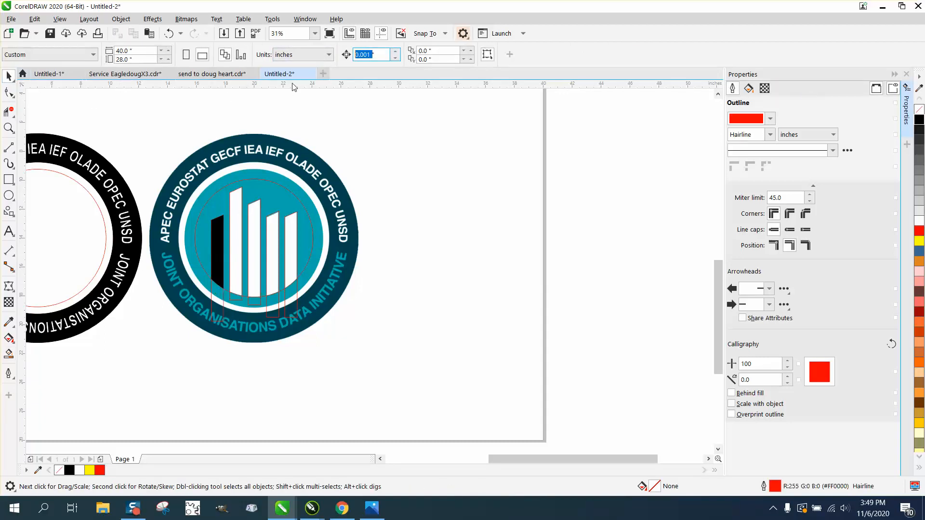
text(15)
click(221, 241)
key(Right)
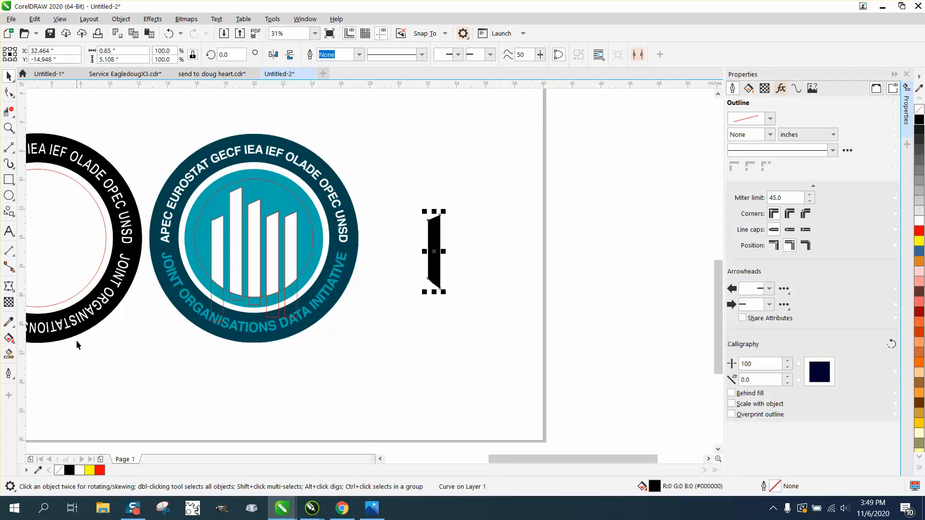
Step: Smart-fill the remaining four bars black, nudging each 15 inches right beside the first one
click(9, 353)
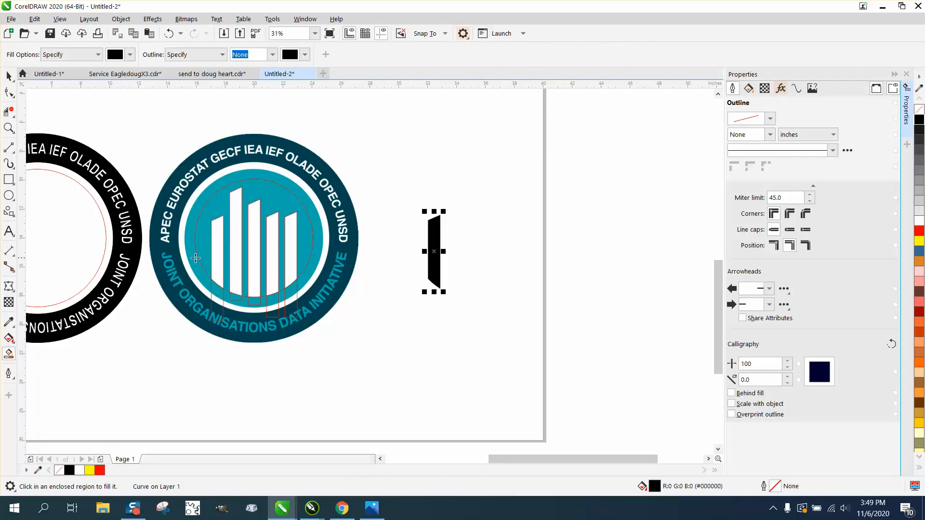
click(239, 245)
key(Right)
click(255, 246)
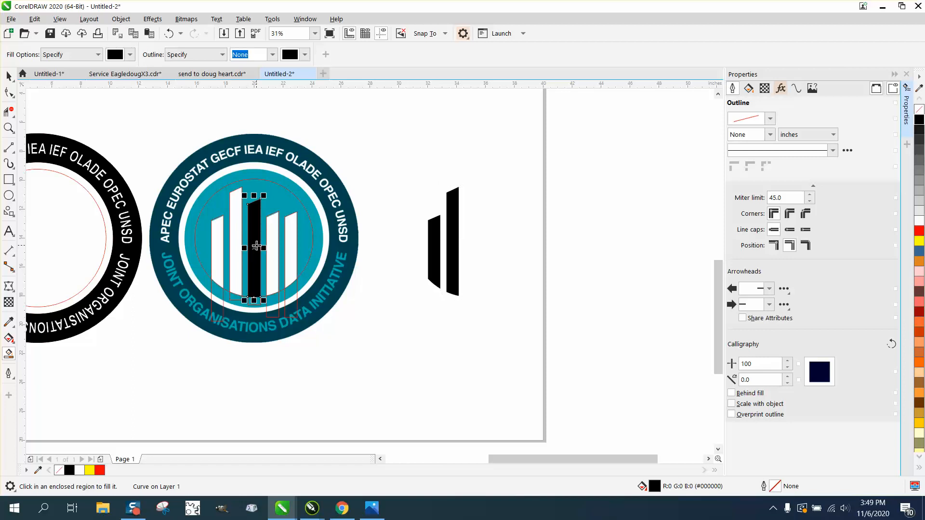
key(Right)
click(272, 244)
key(Right)
click(290, 243)
key(Right)
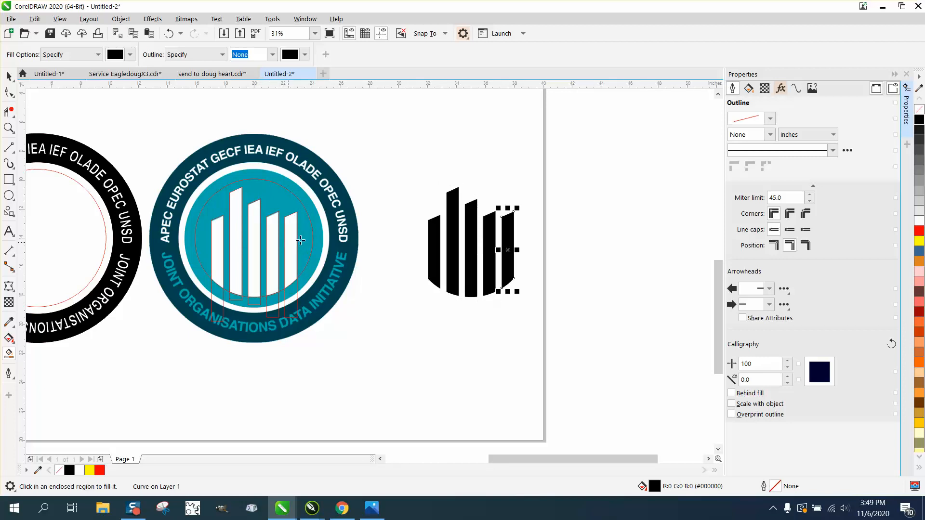
click(407, 168)
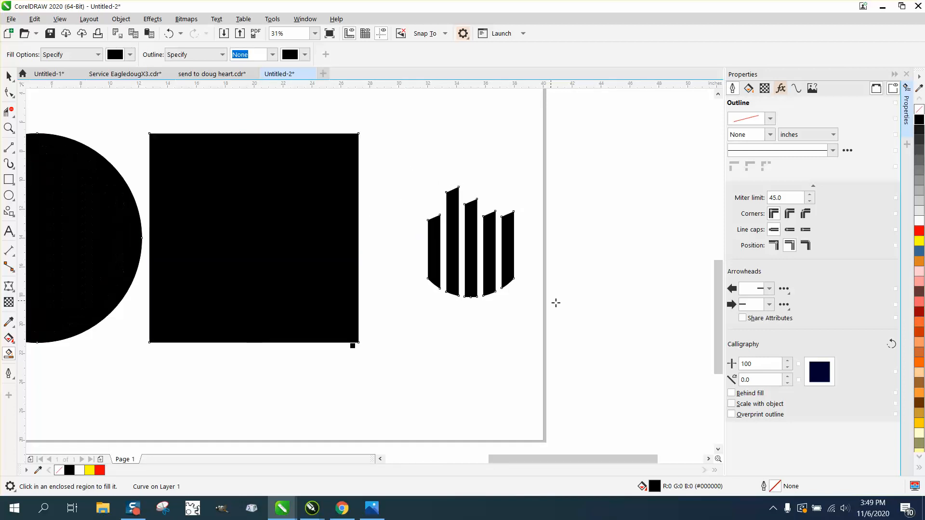
click(168, 33)
Step: Remove the fill from all five copied bars and give them a black outline
key(space)
drag(387, 137, 538, 307)
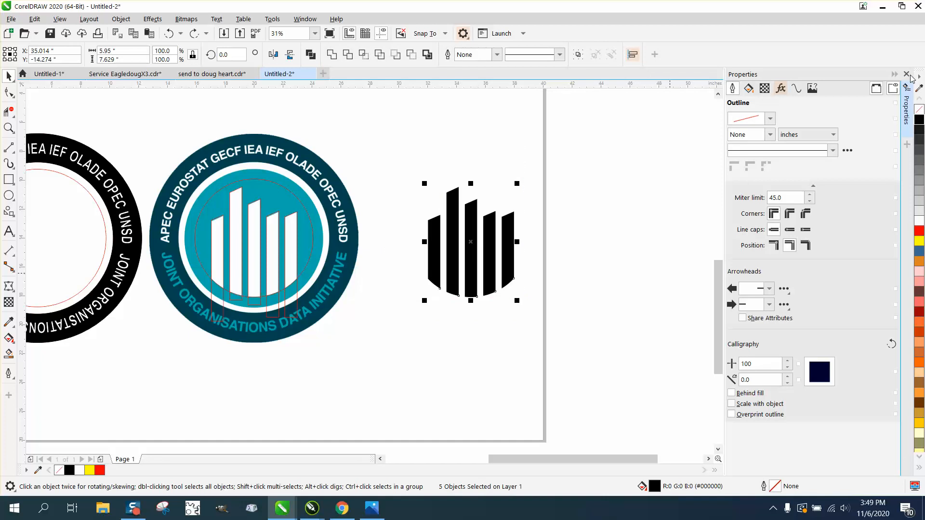
click(906, 74)
click(919, 110)
right_click(918, 119)
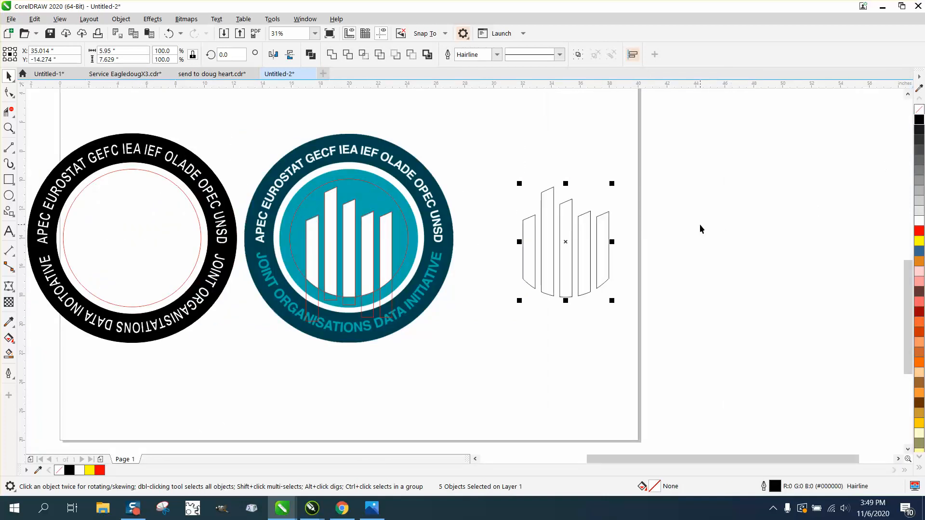
Step: Move the five bar outlines 30 inches left into the lettered ring and smart-fill the inner circle around them black
key(Left)
key(Left)
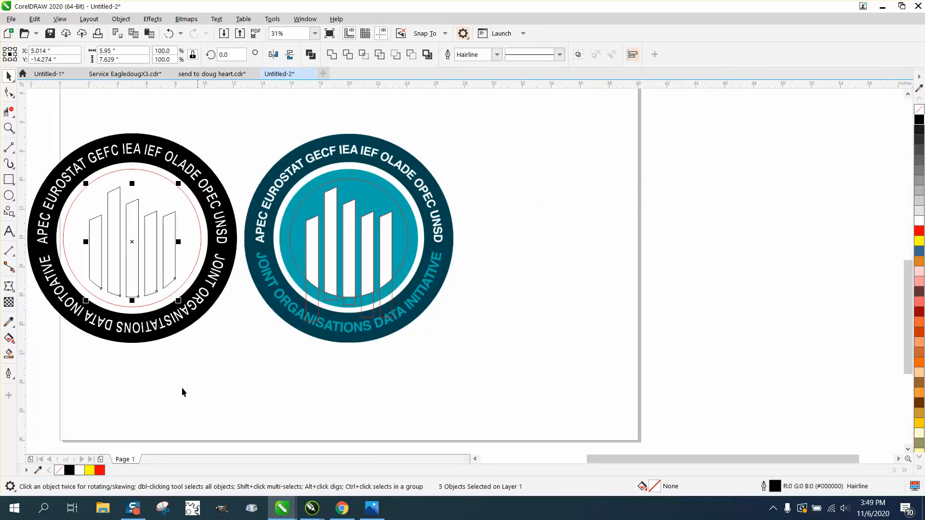
click(9, 354)
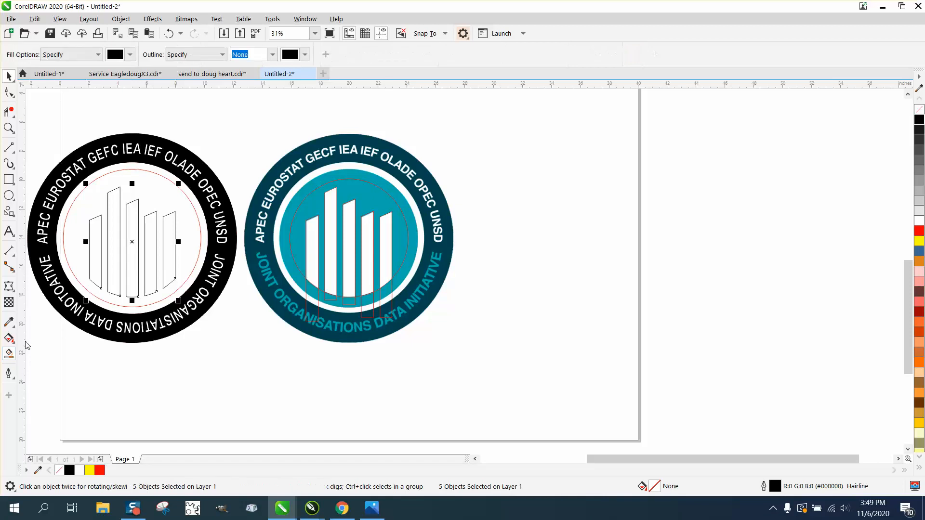
click(81, 254)
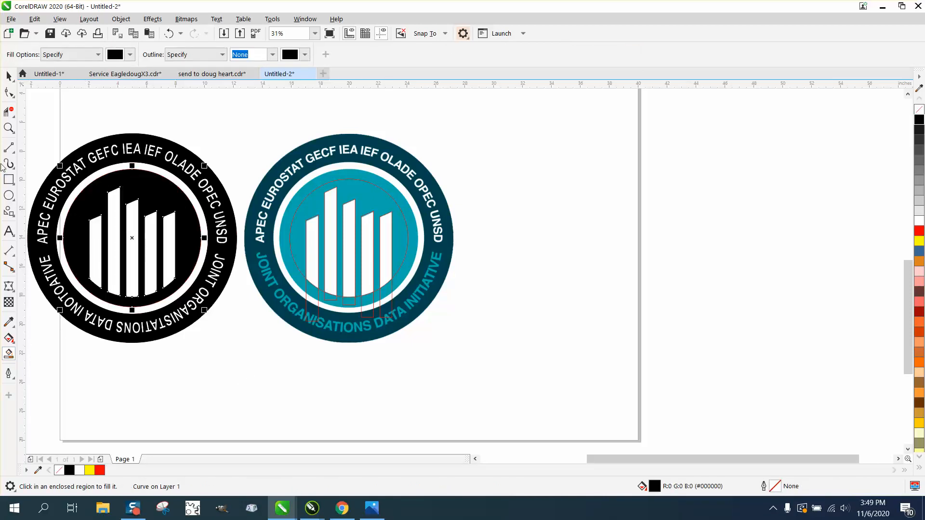
Step: Remove the red outlines from the traced bars and circle on the teal reference logo
click(9, 75)
drag(213, 119, 583, 395)
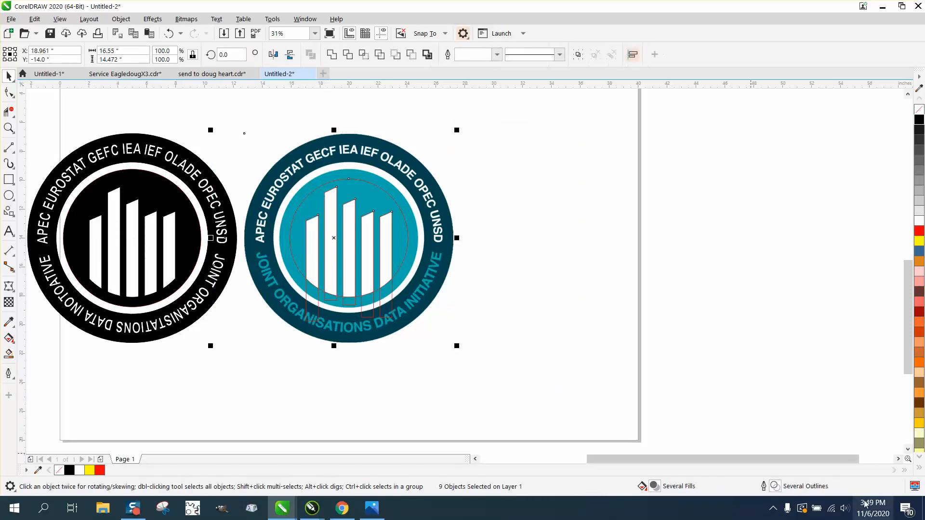
right_click(919, 109)
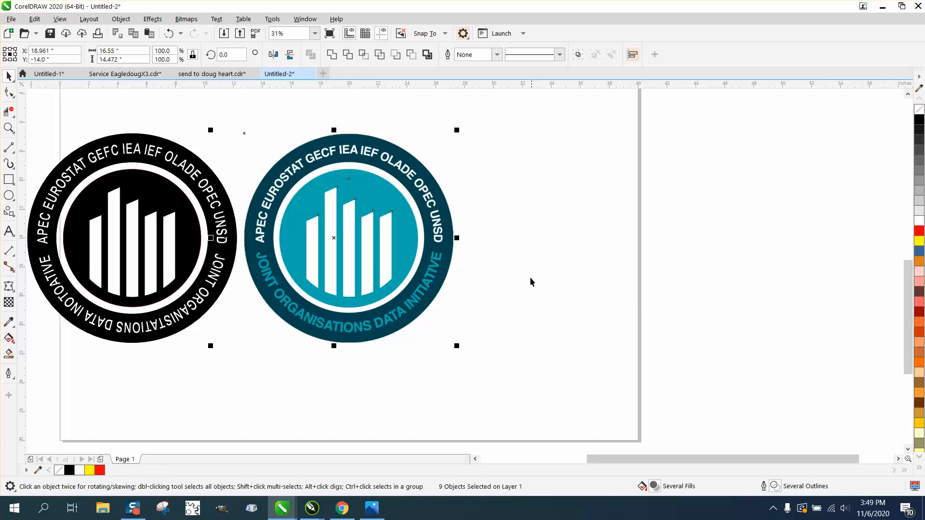
click(504, 342)
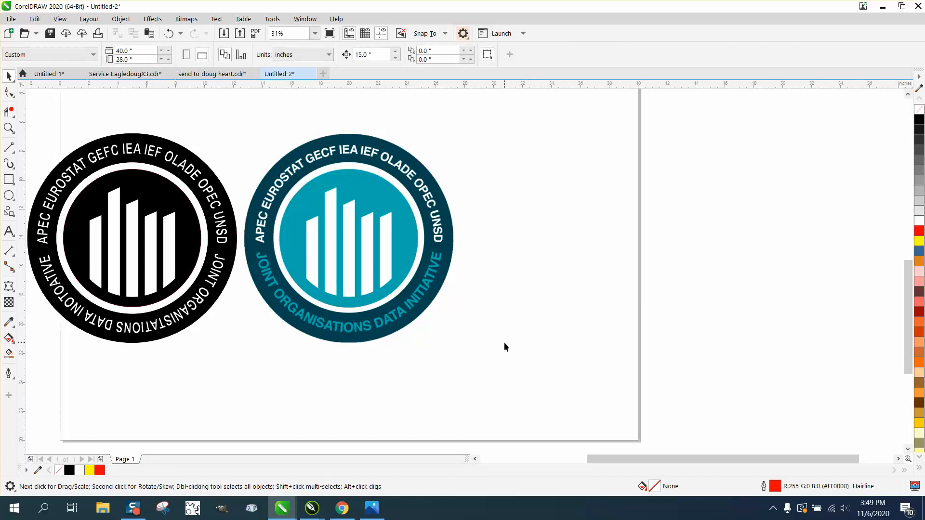
Step: Remove the outlines from every object of the black logo and compare it up close with the reference logo
scroll(245, 297, down, 3)
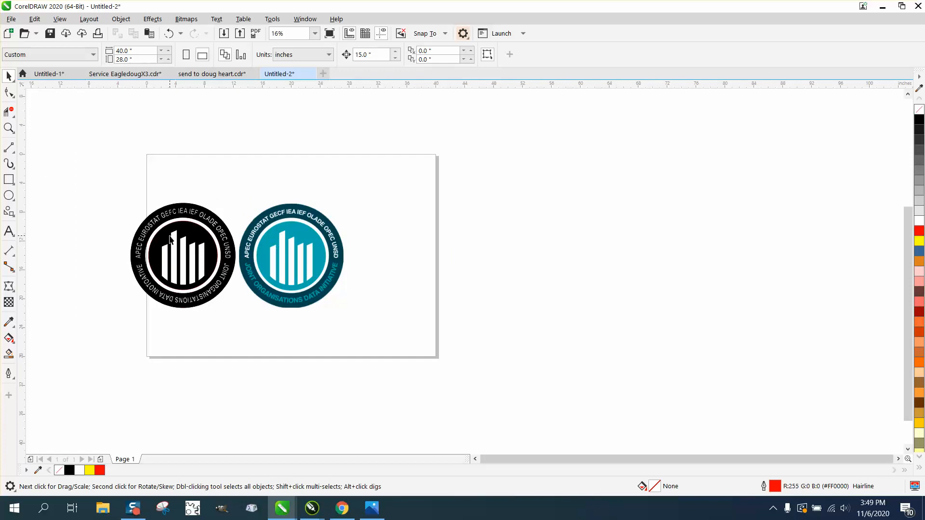
drag(172, 261, 245, 324)
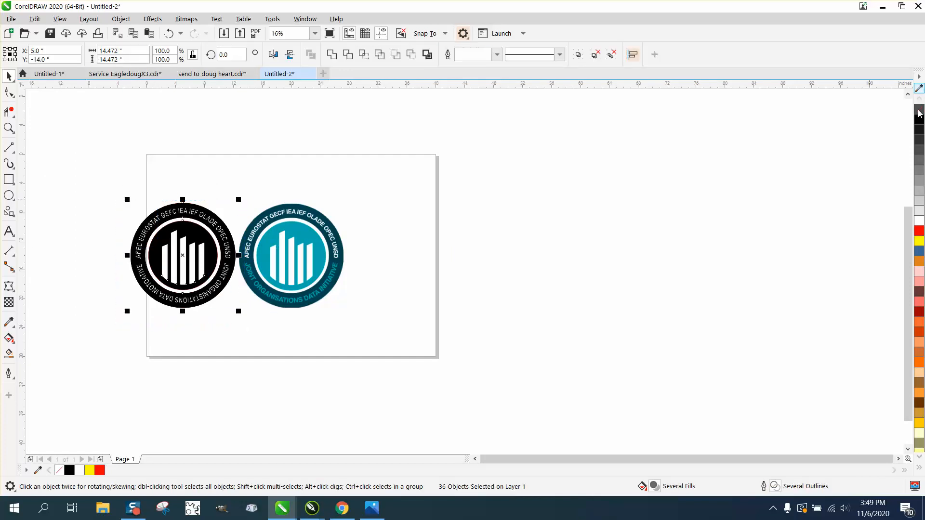
right_click(919, 109)
click(9, 127)
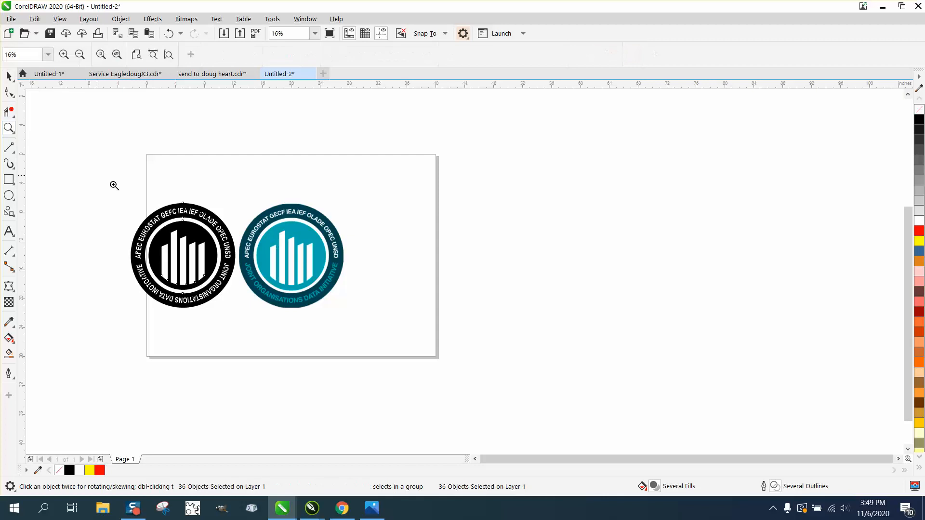
drag(127, 202, 343, 325)
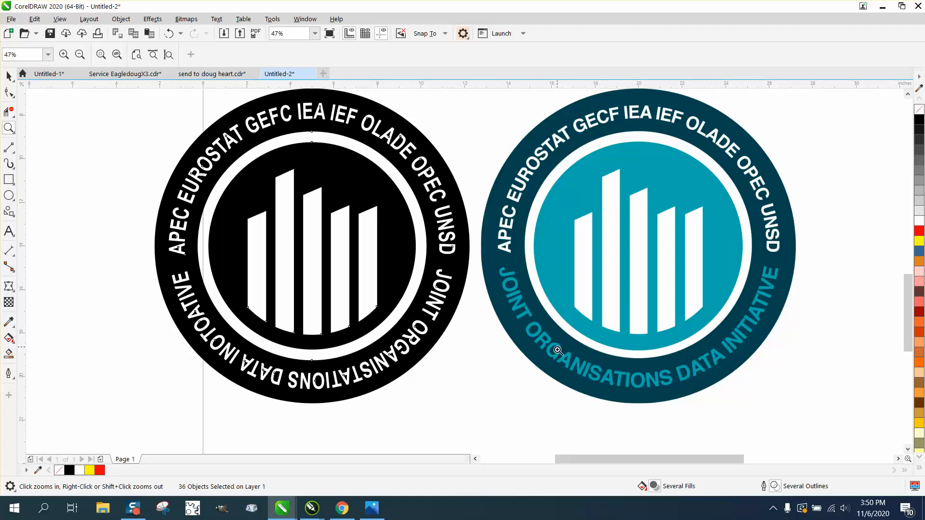
right_click(430, 316)
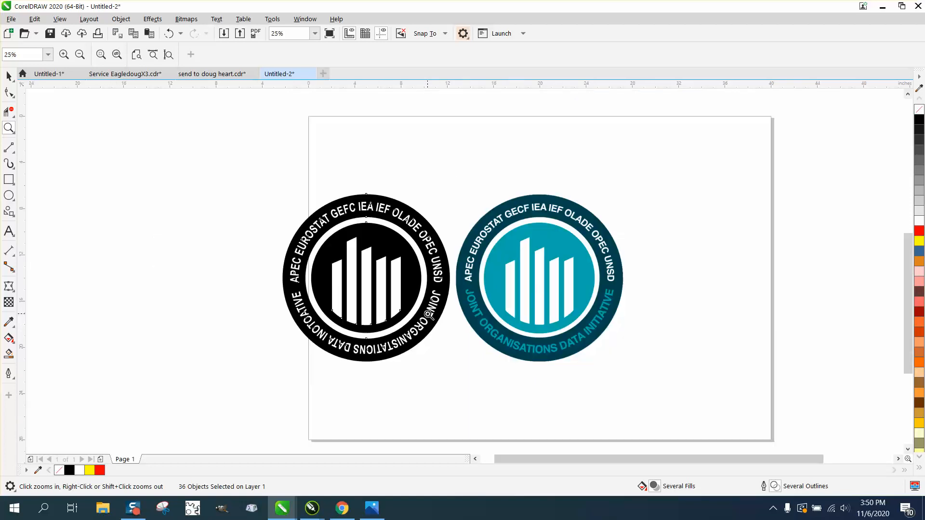